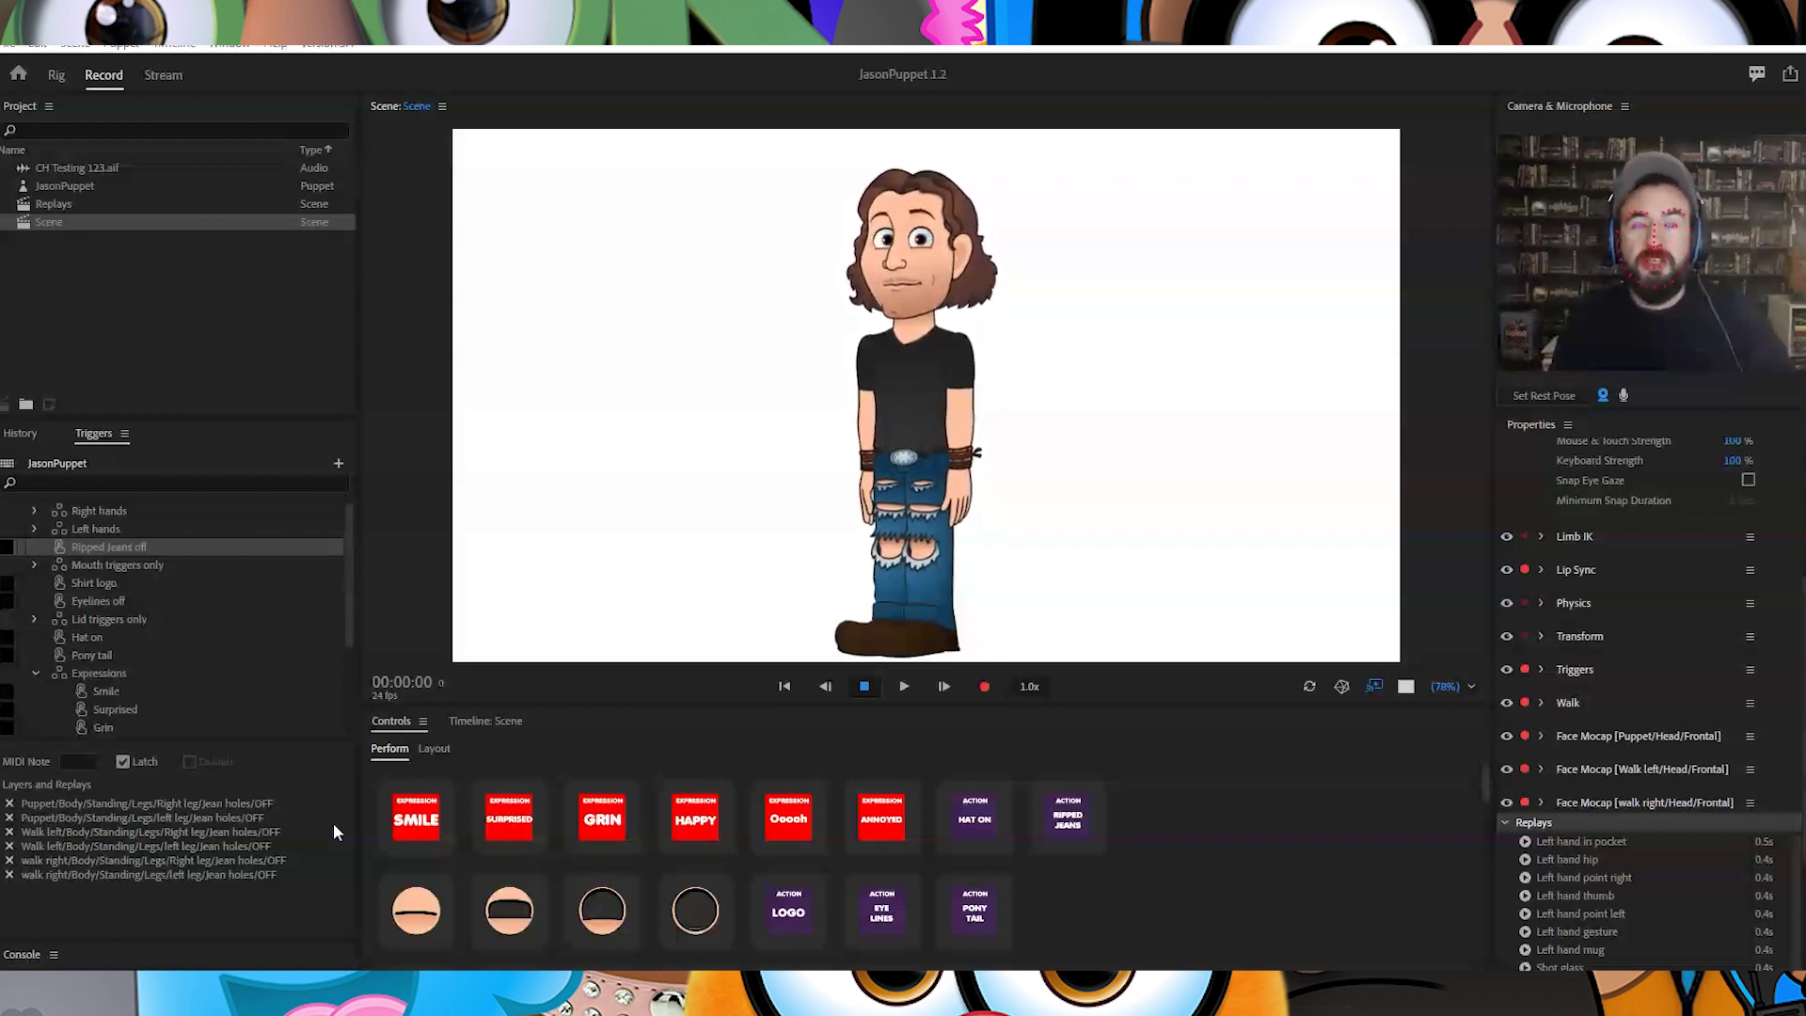
Preview JasonPuppet's Smile, Grin, Happy, Oooh and Annoyed expressions in turn
left_click(422, 826)
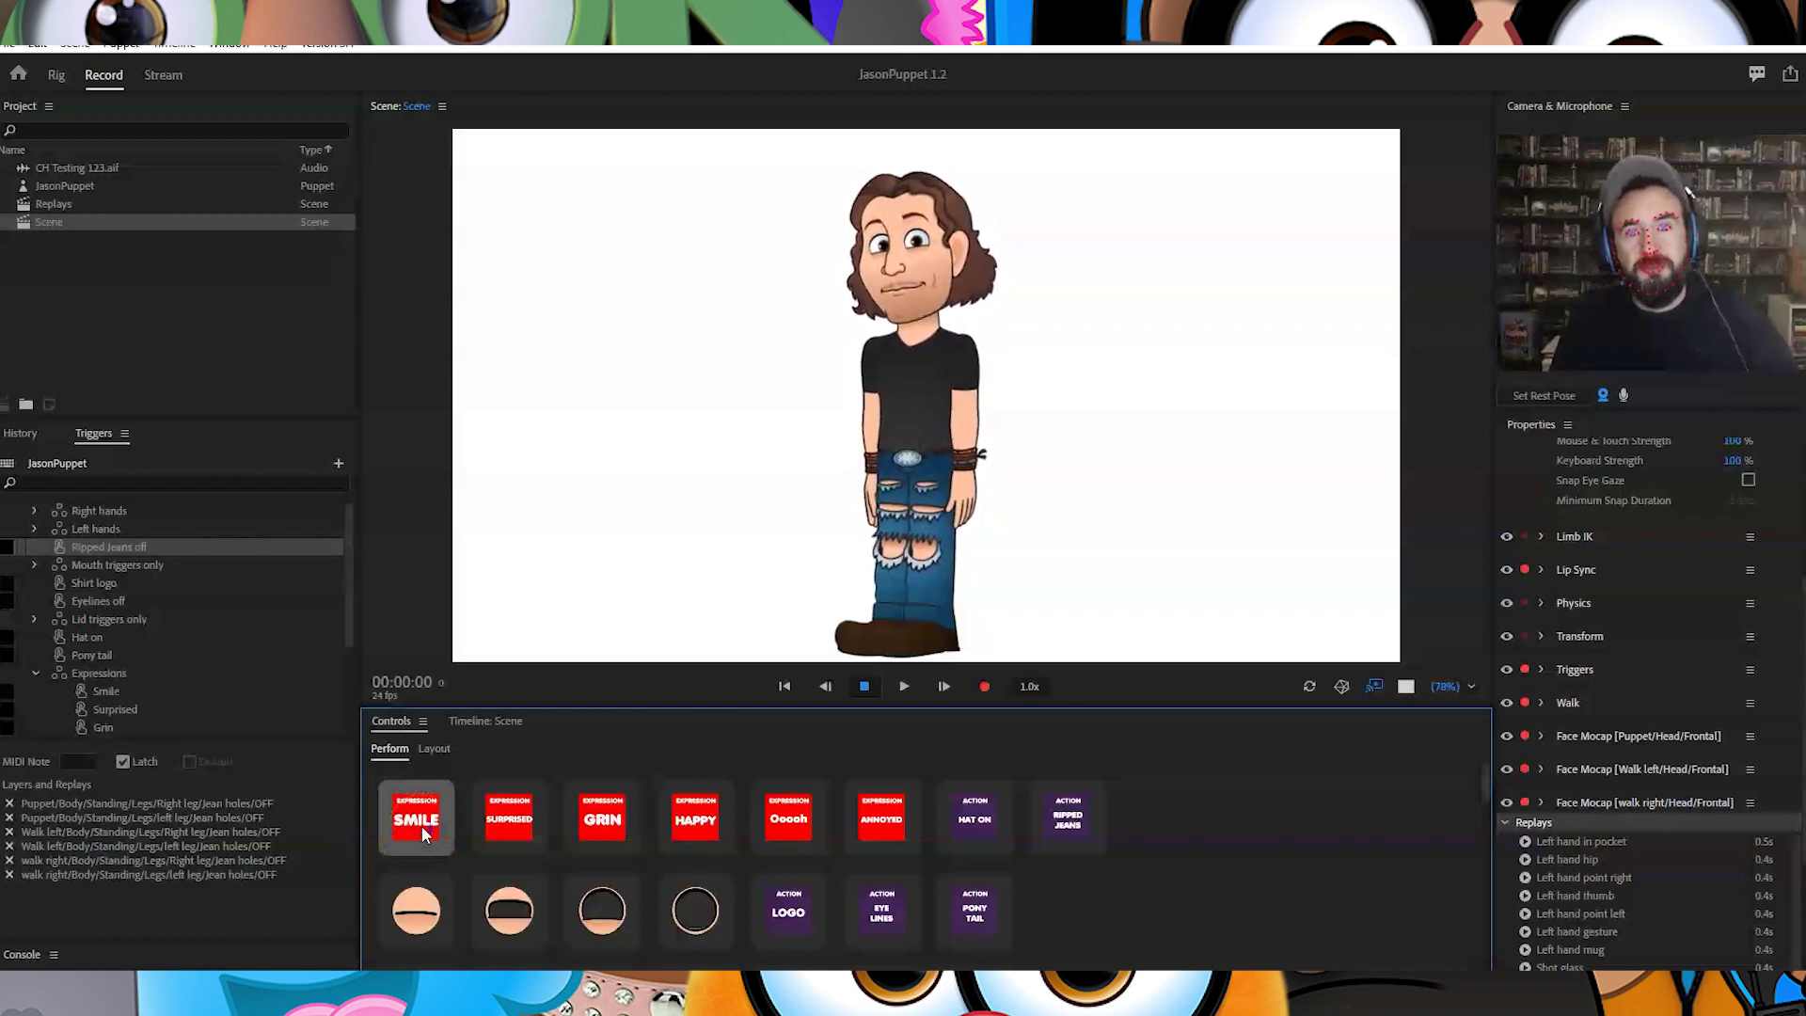
left_click(612, 826)
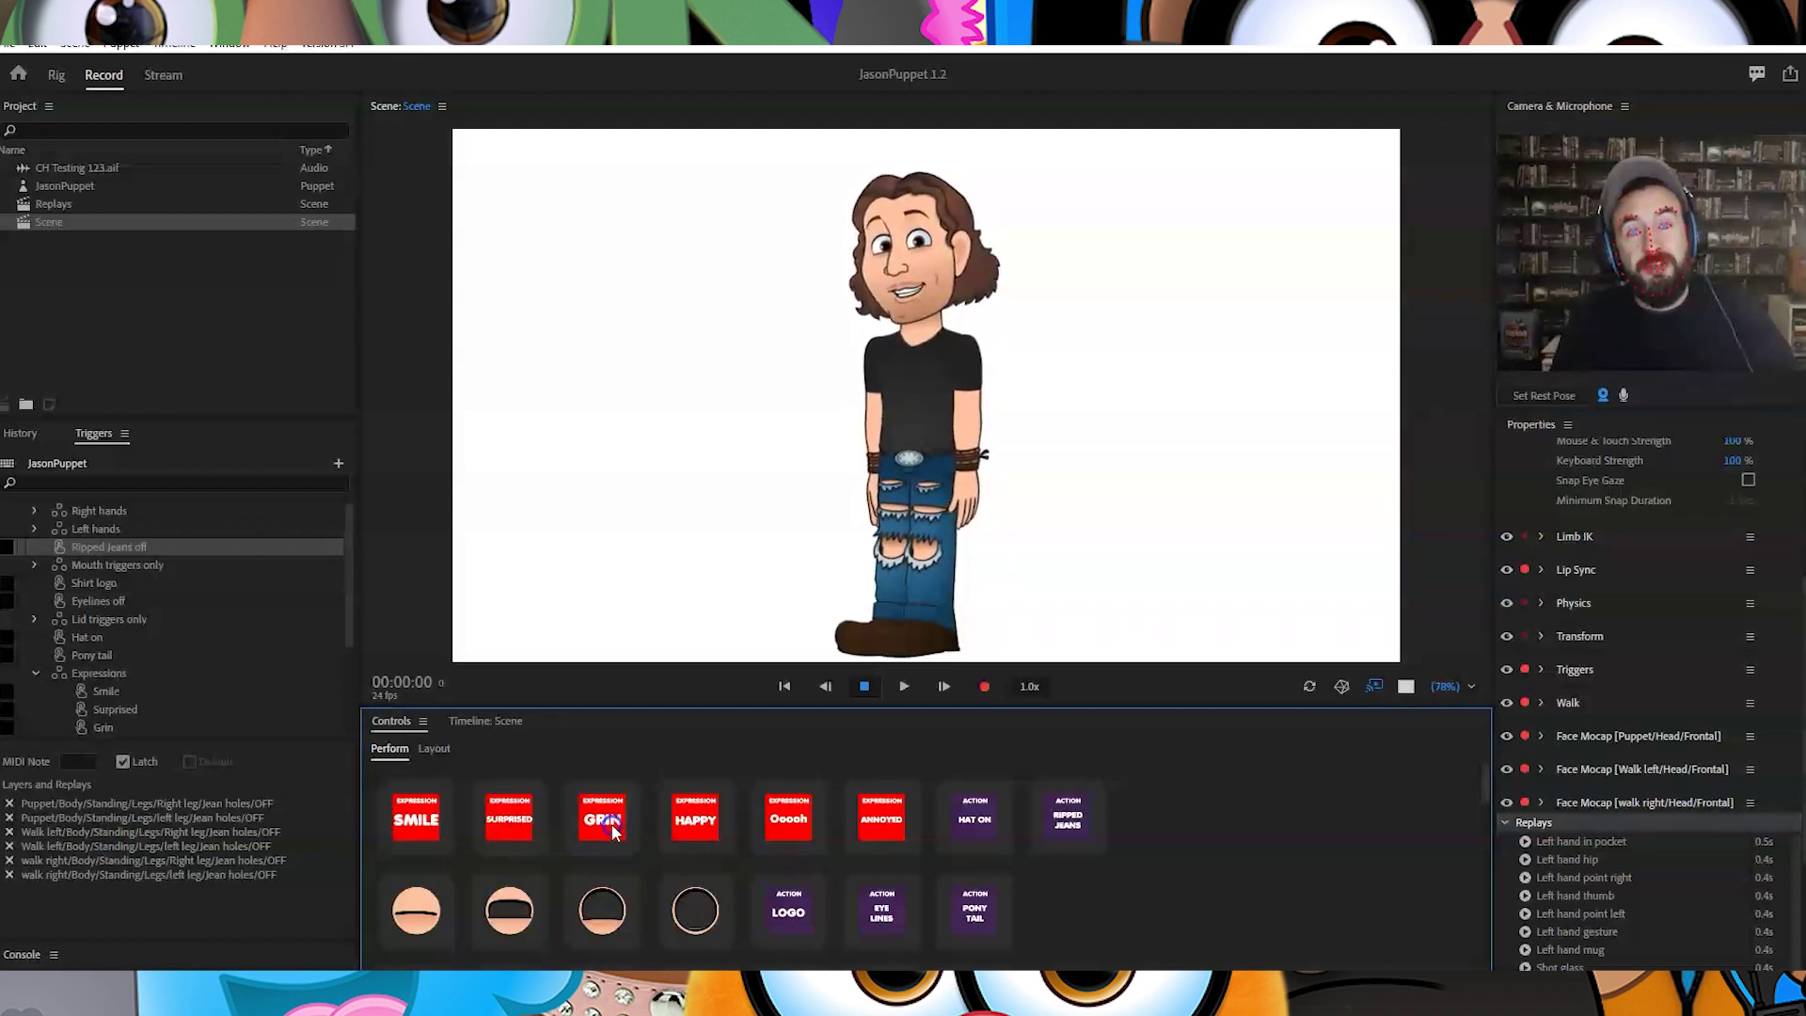
left_click(698, 826)
left_click(817, 826)
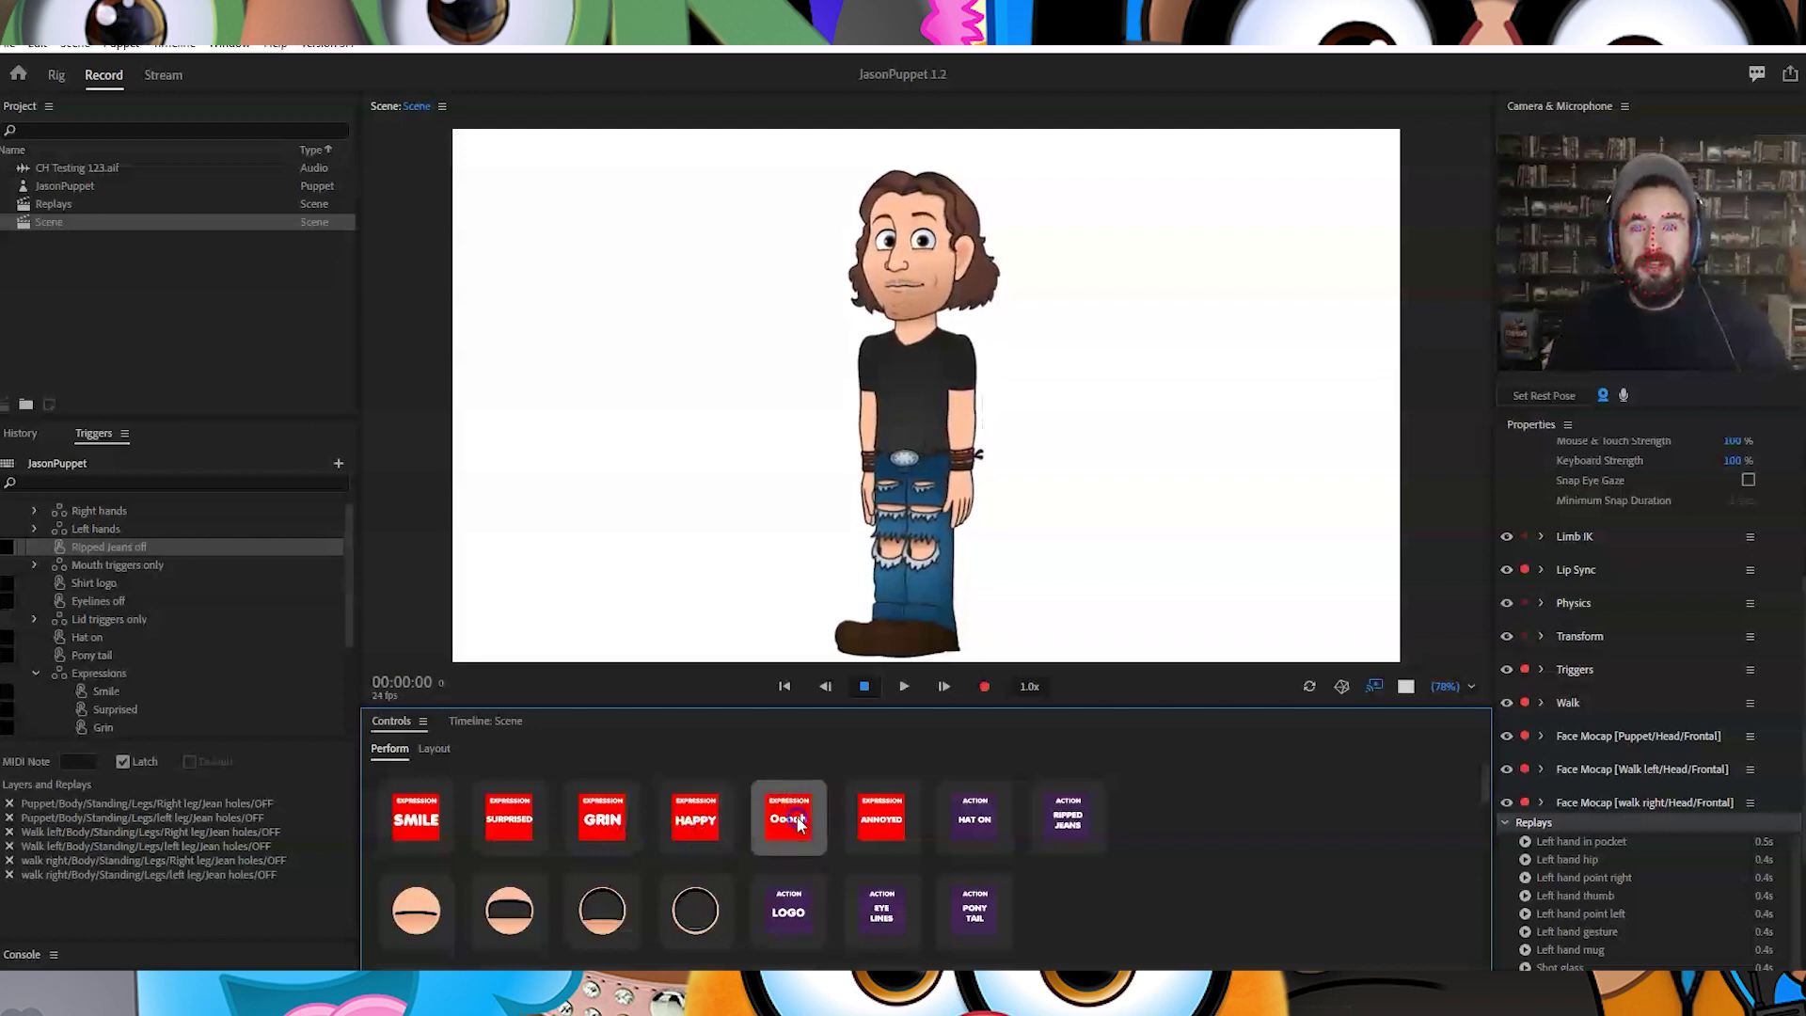
left_click(882, 824)
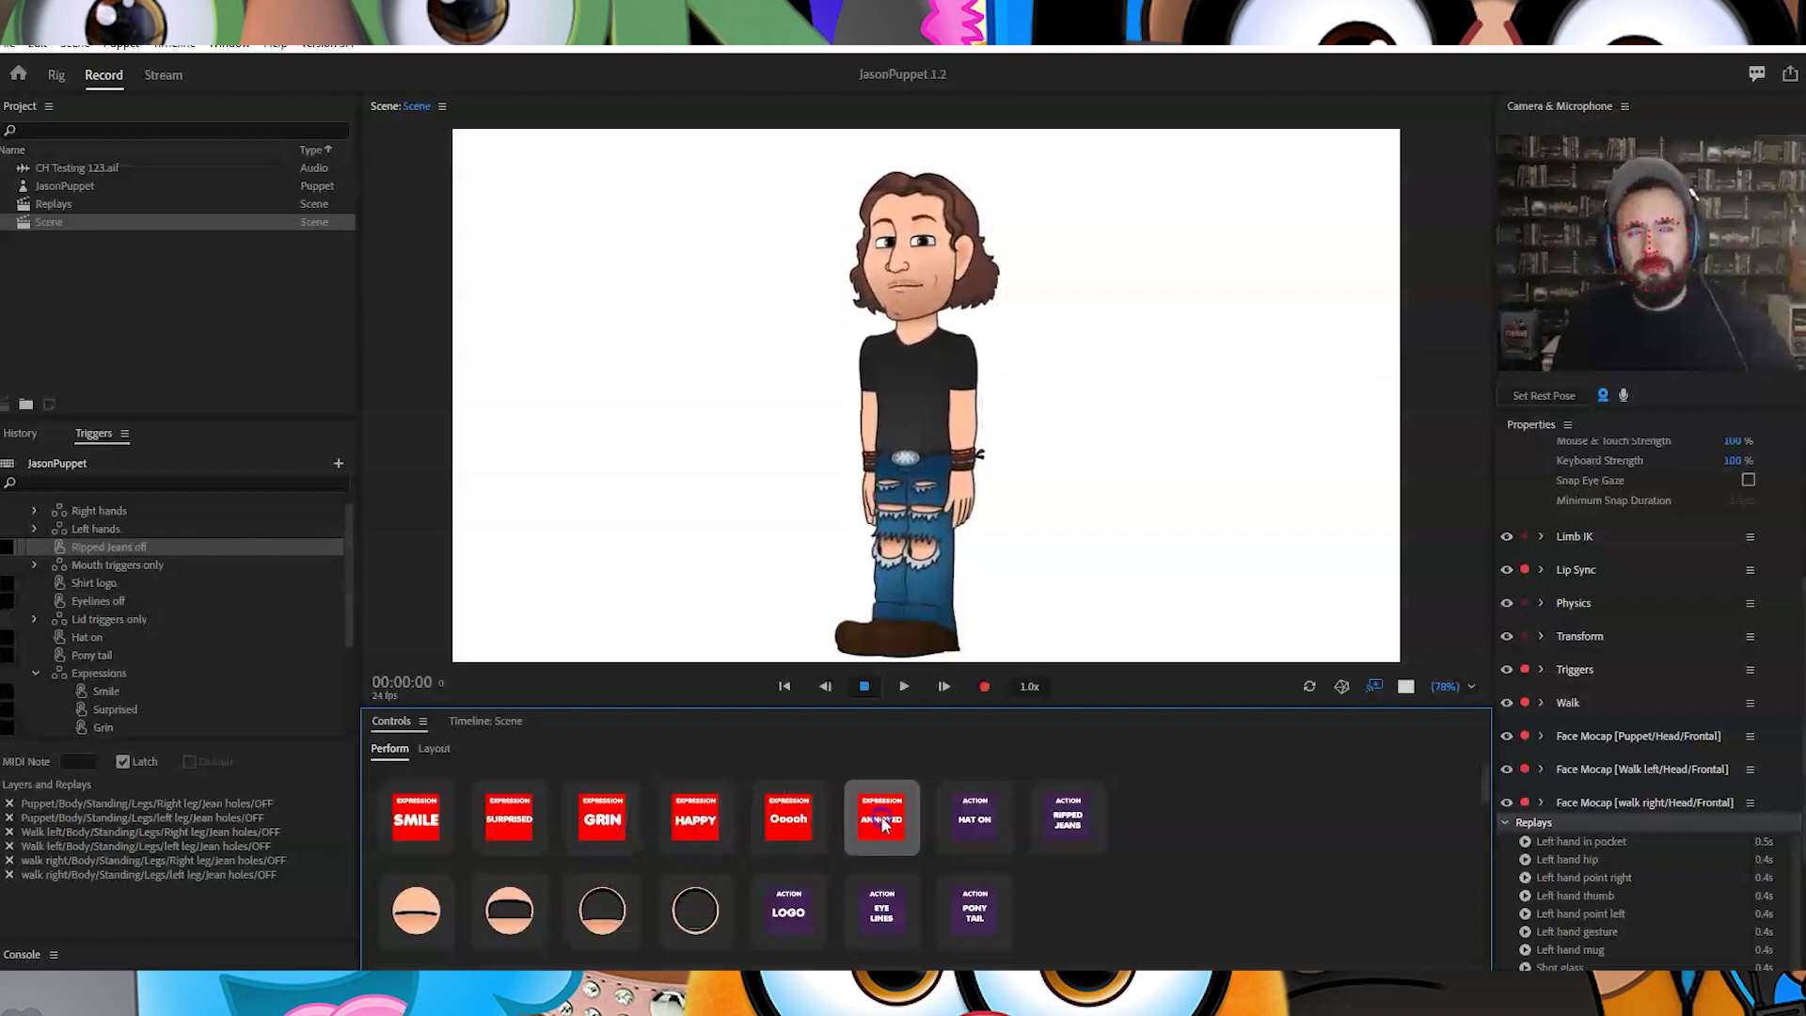
Toggle the cowboy hat, ripped jeans, shirt logo, eye lines and pony tail triggers
left_click(968, 822)
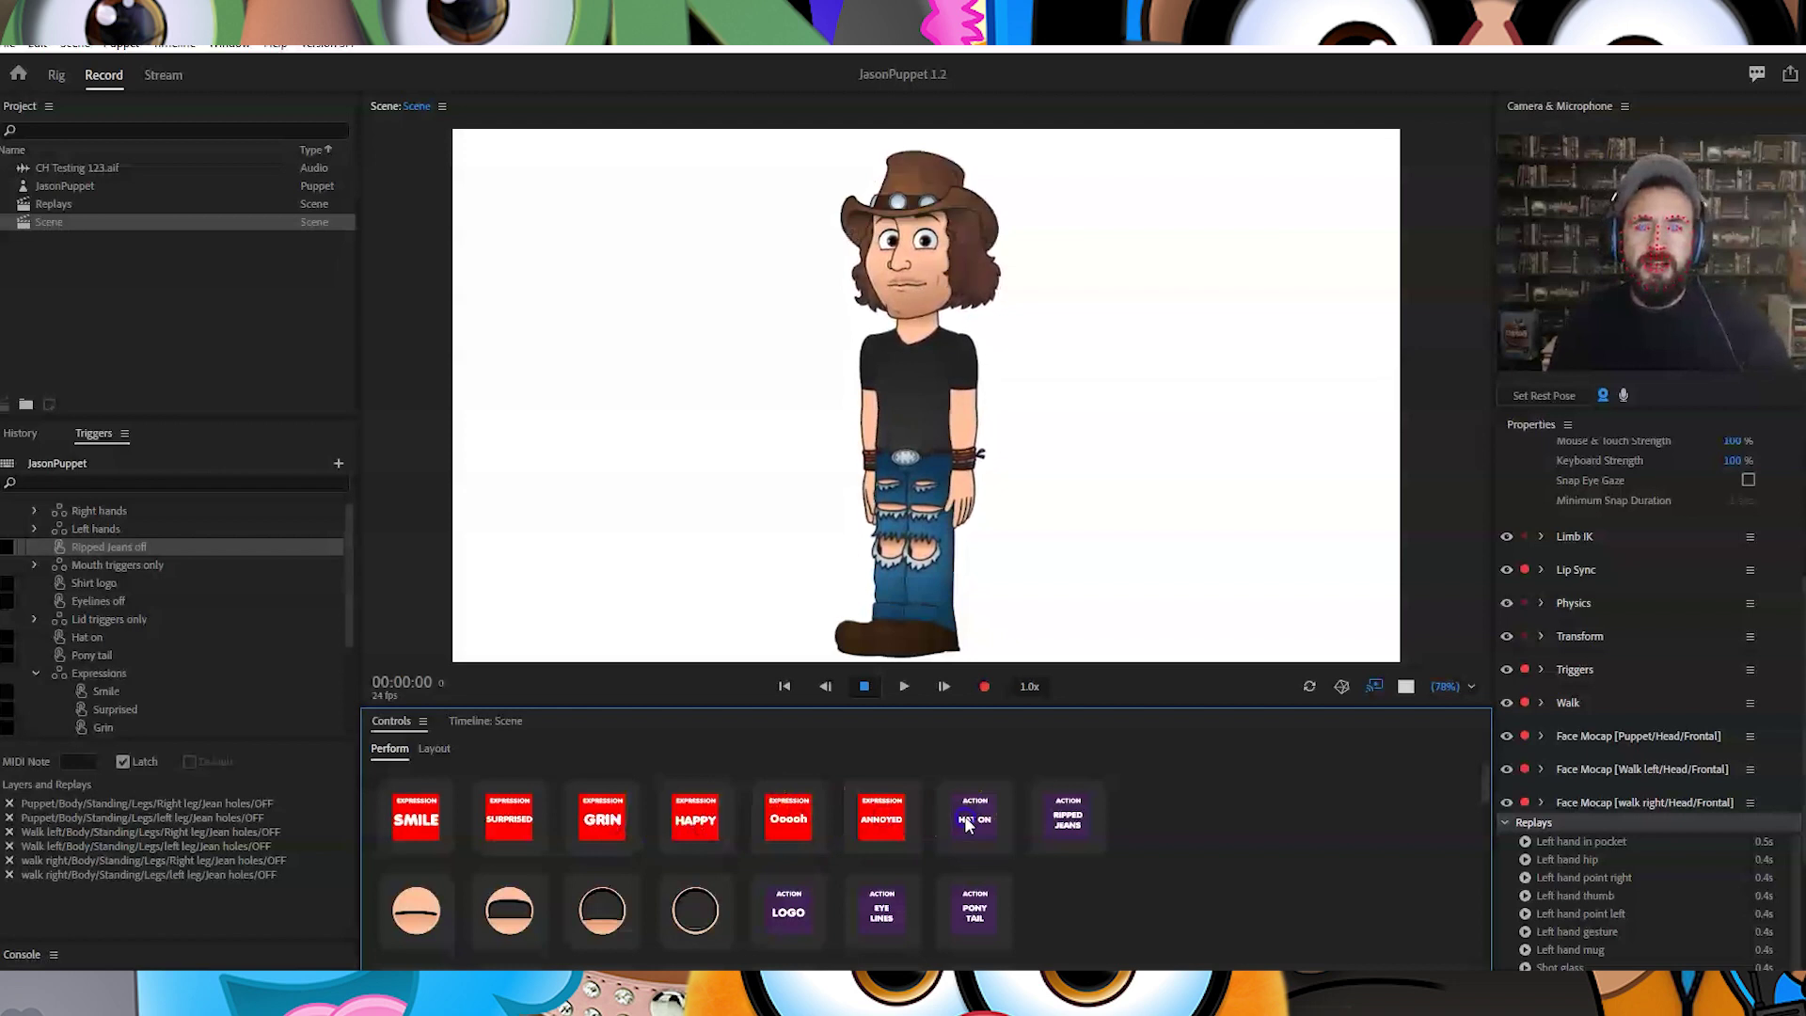
left_click(1076, 820)
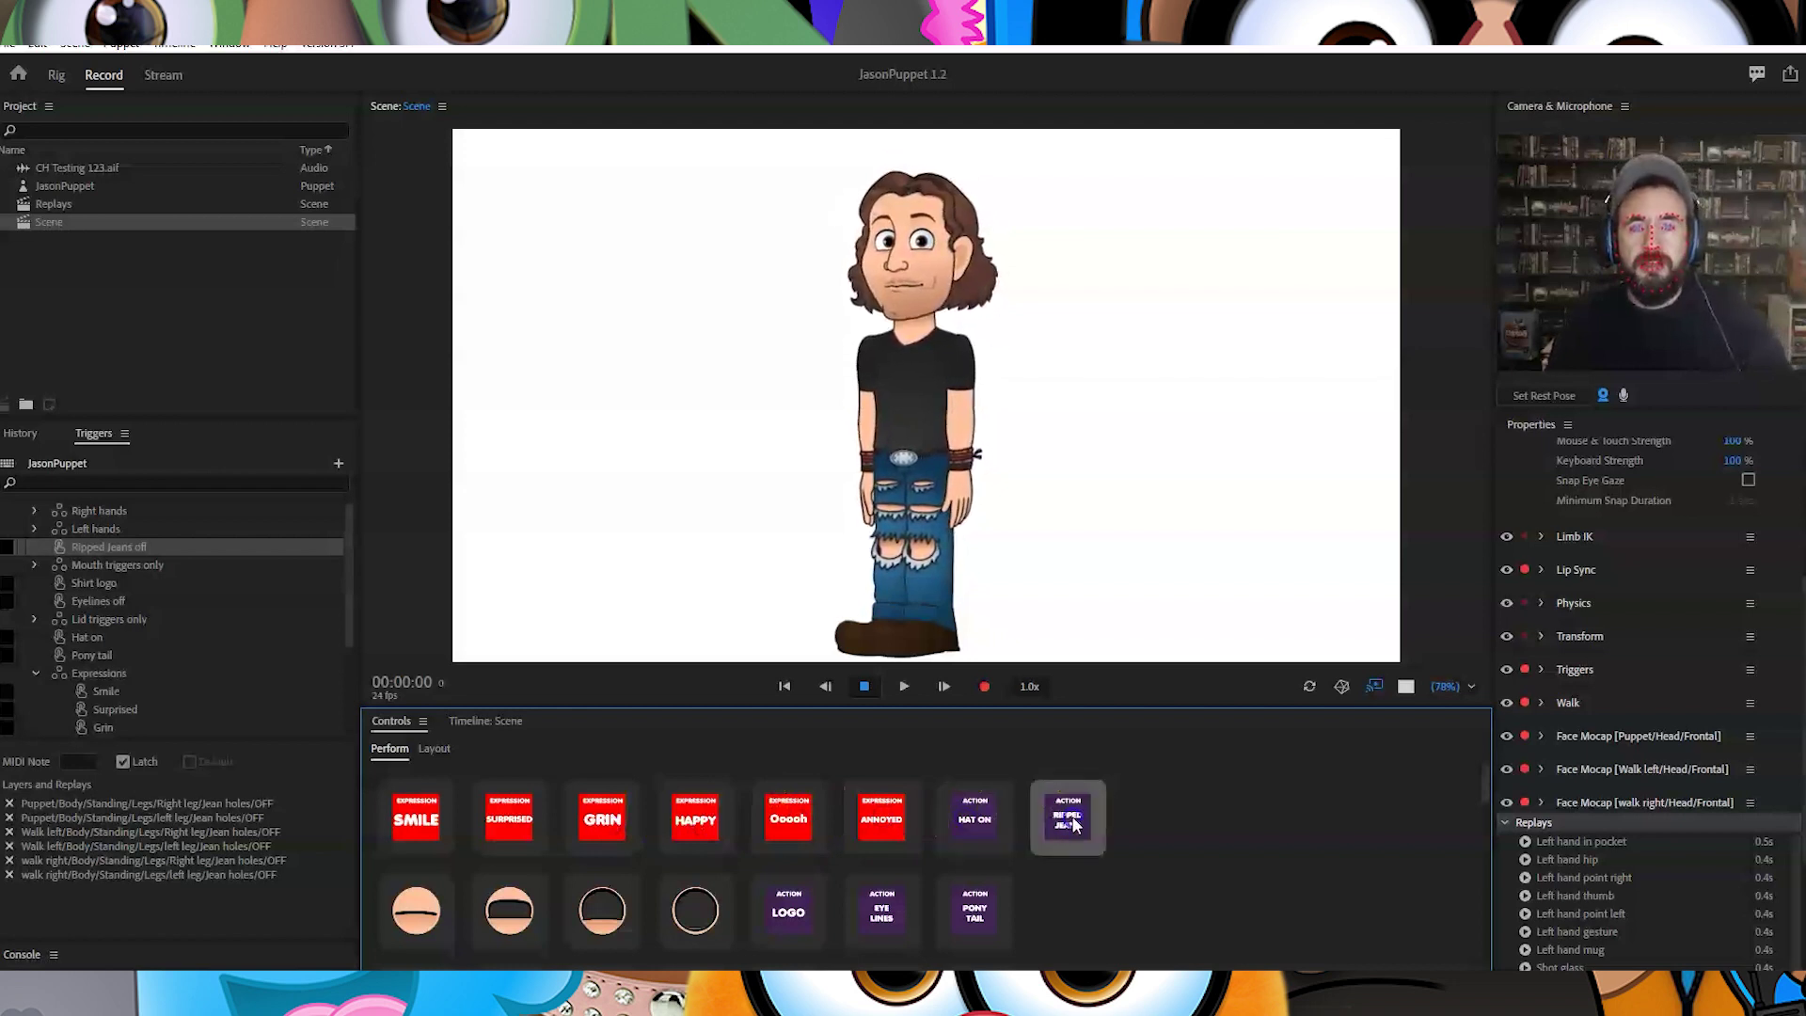
left_click(790, 911)
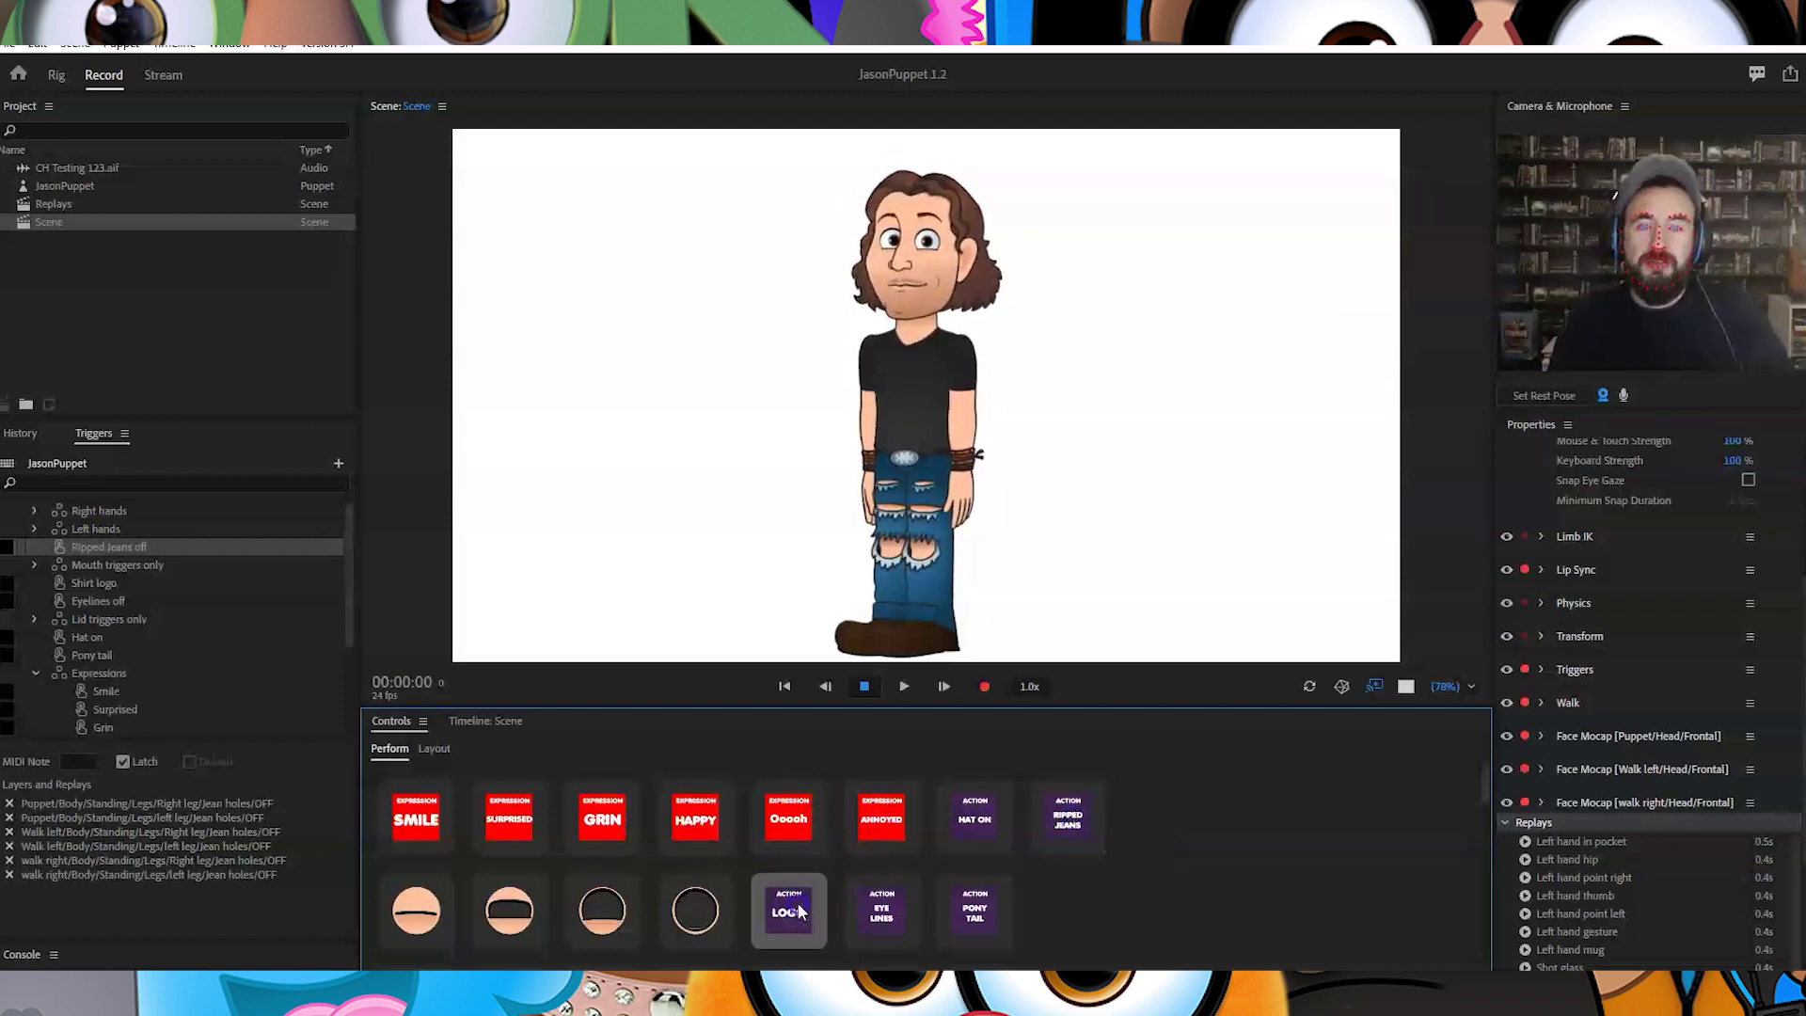
left_click(890, 911)
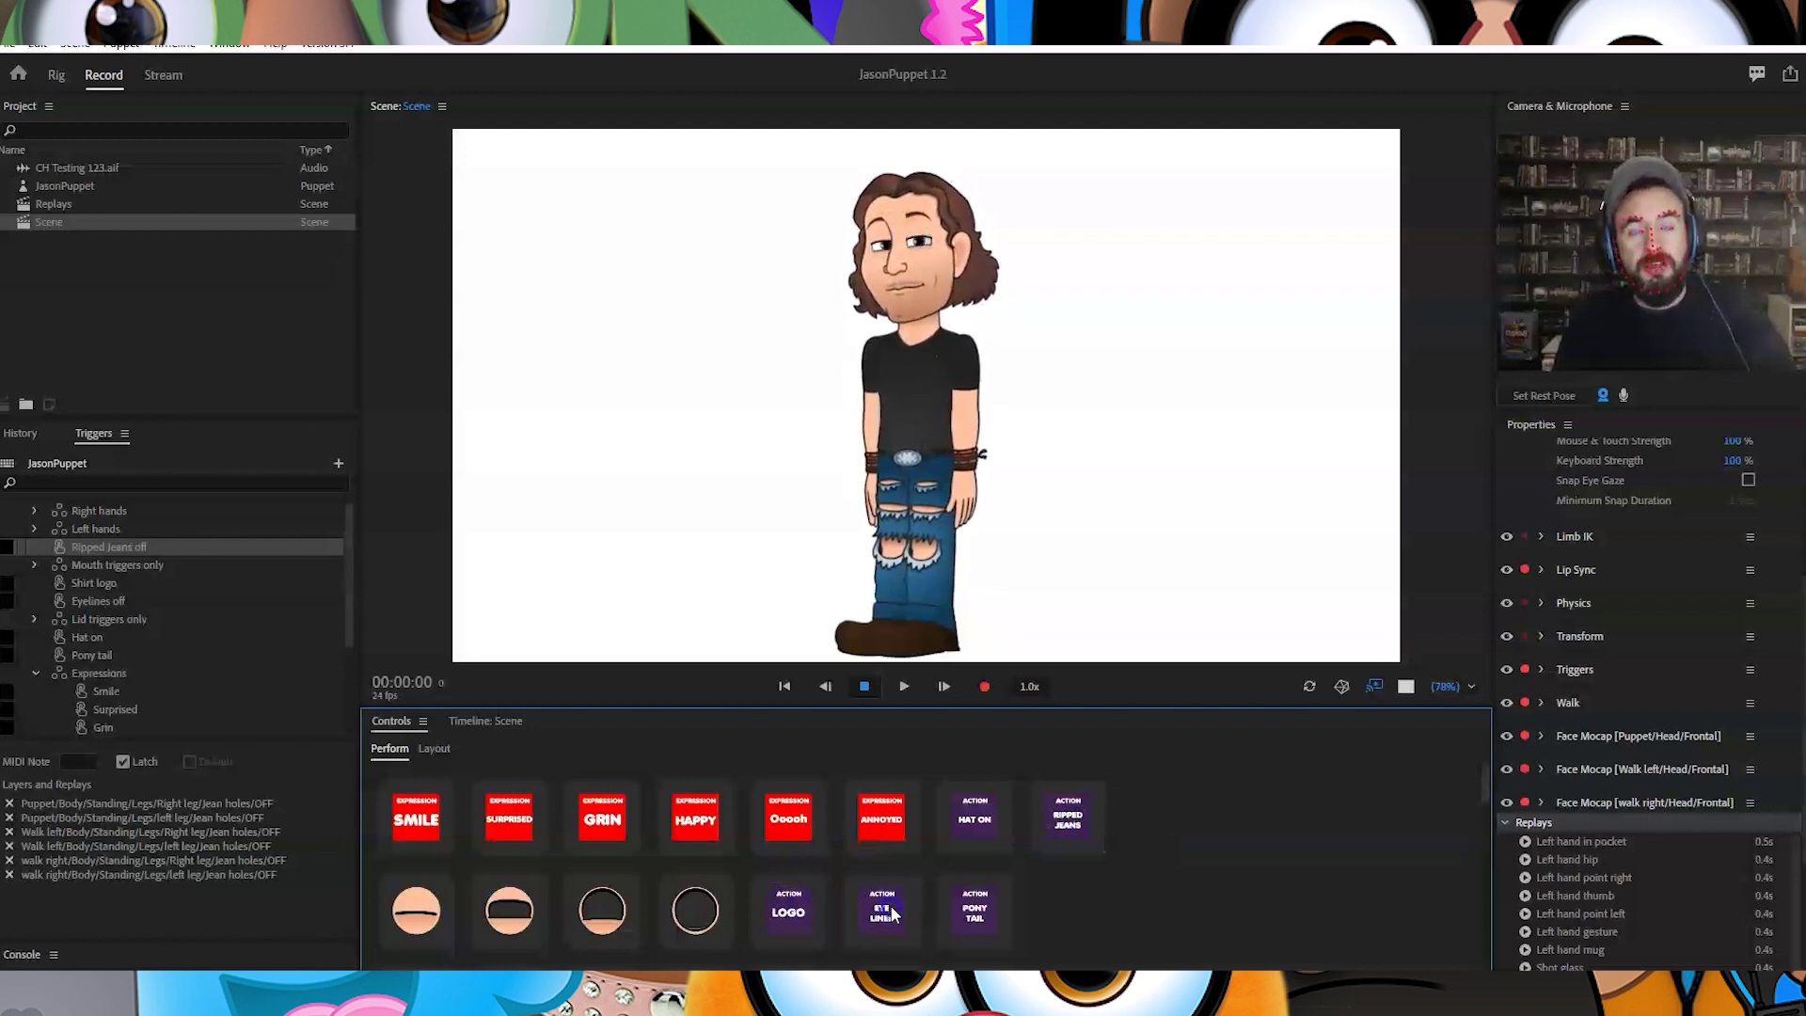
left_click(976, 912)
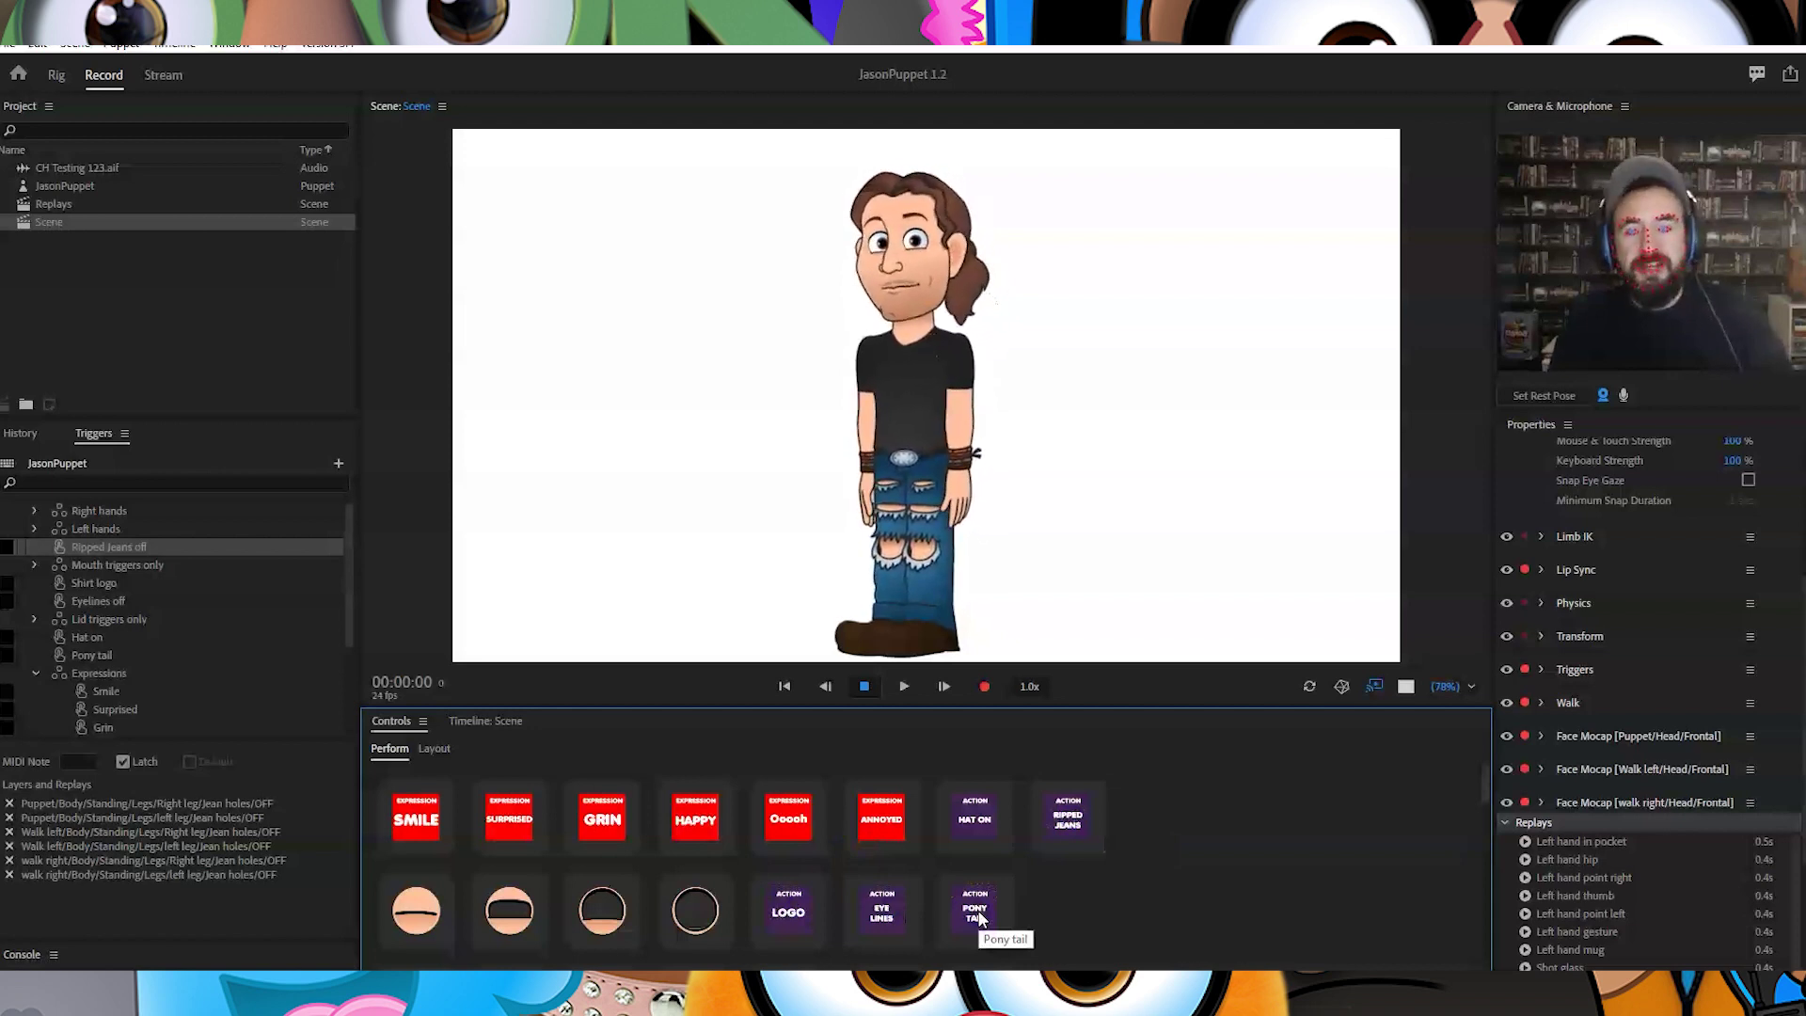
Try the four eyelid positions on the puppet
left_click(416, 912)
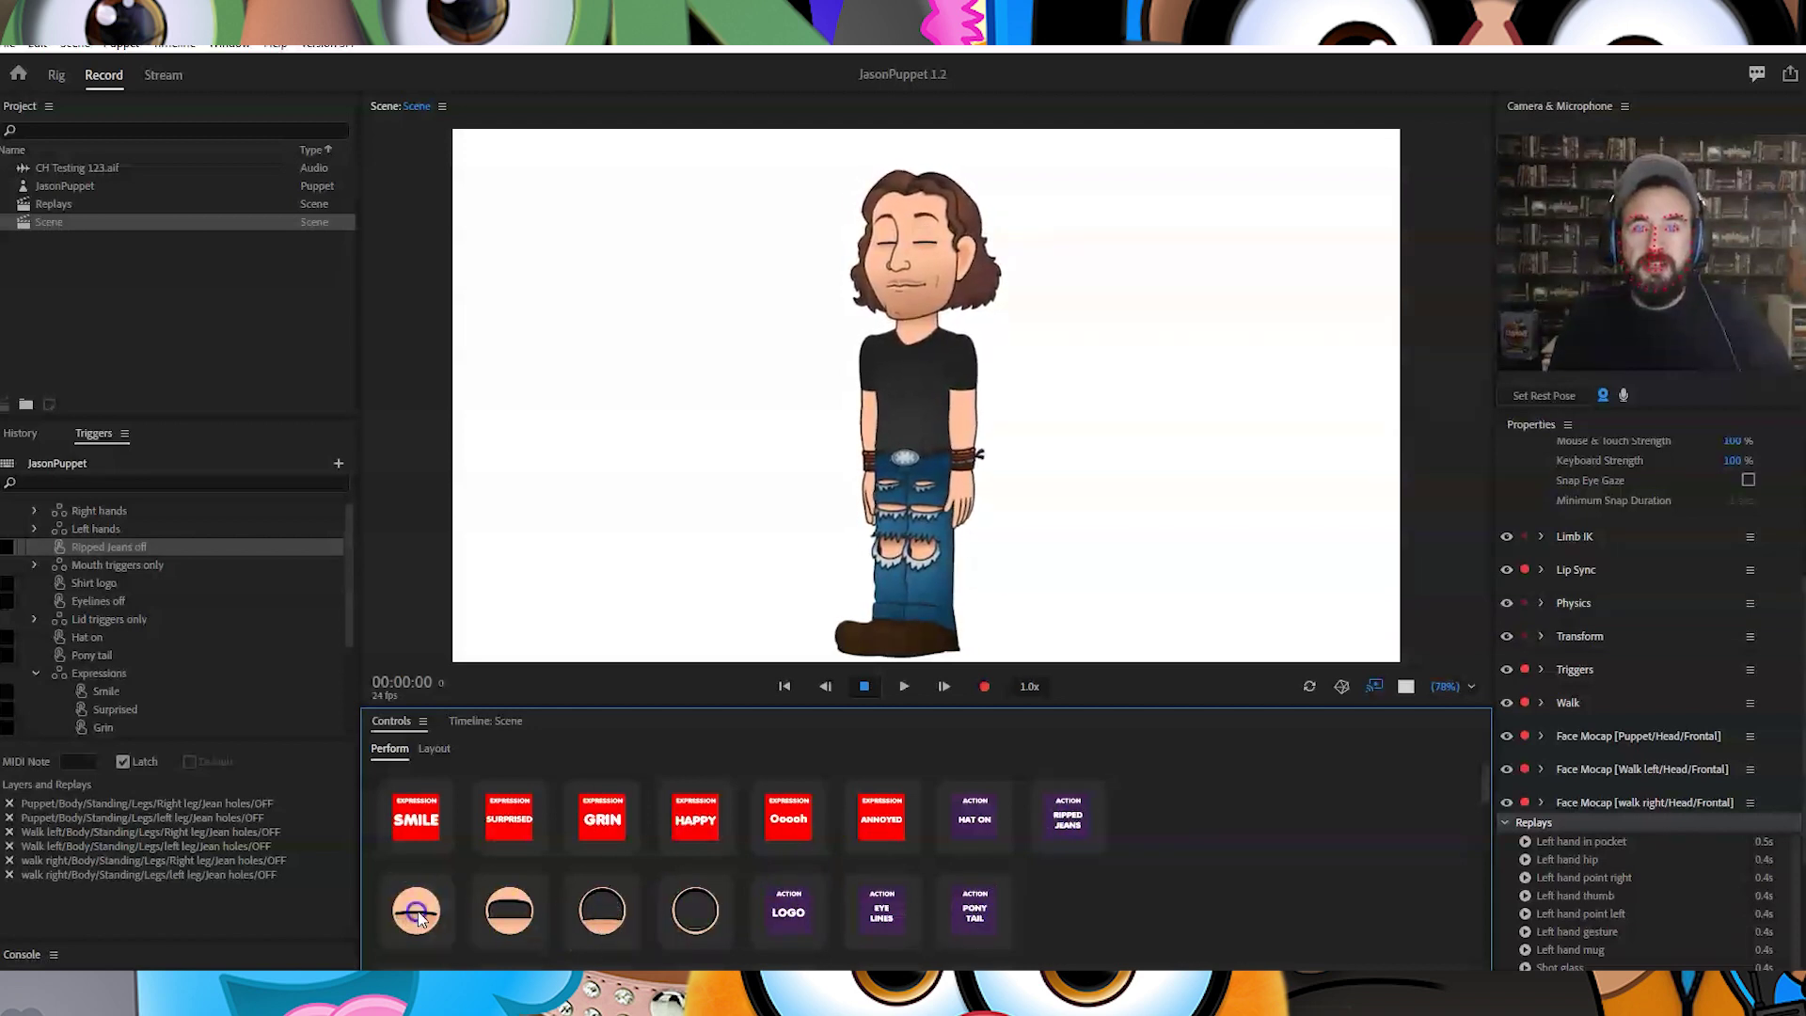
left_click(510, 913)
left_click(604, 924)
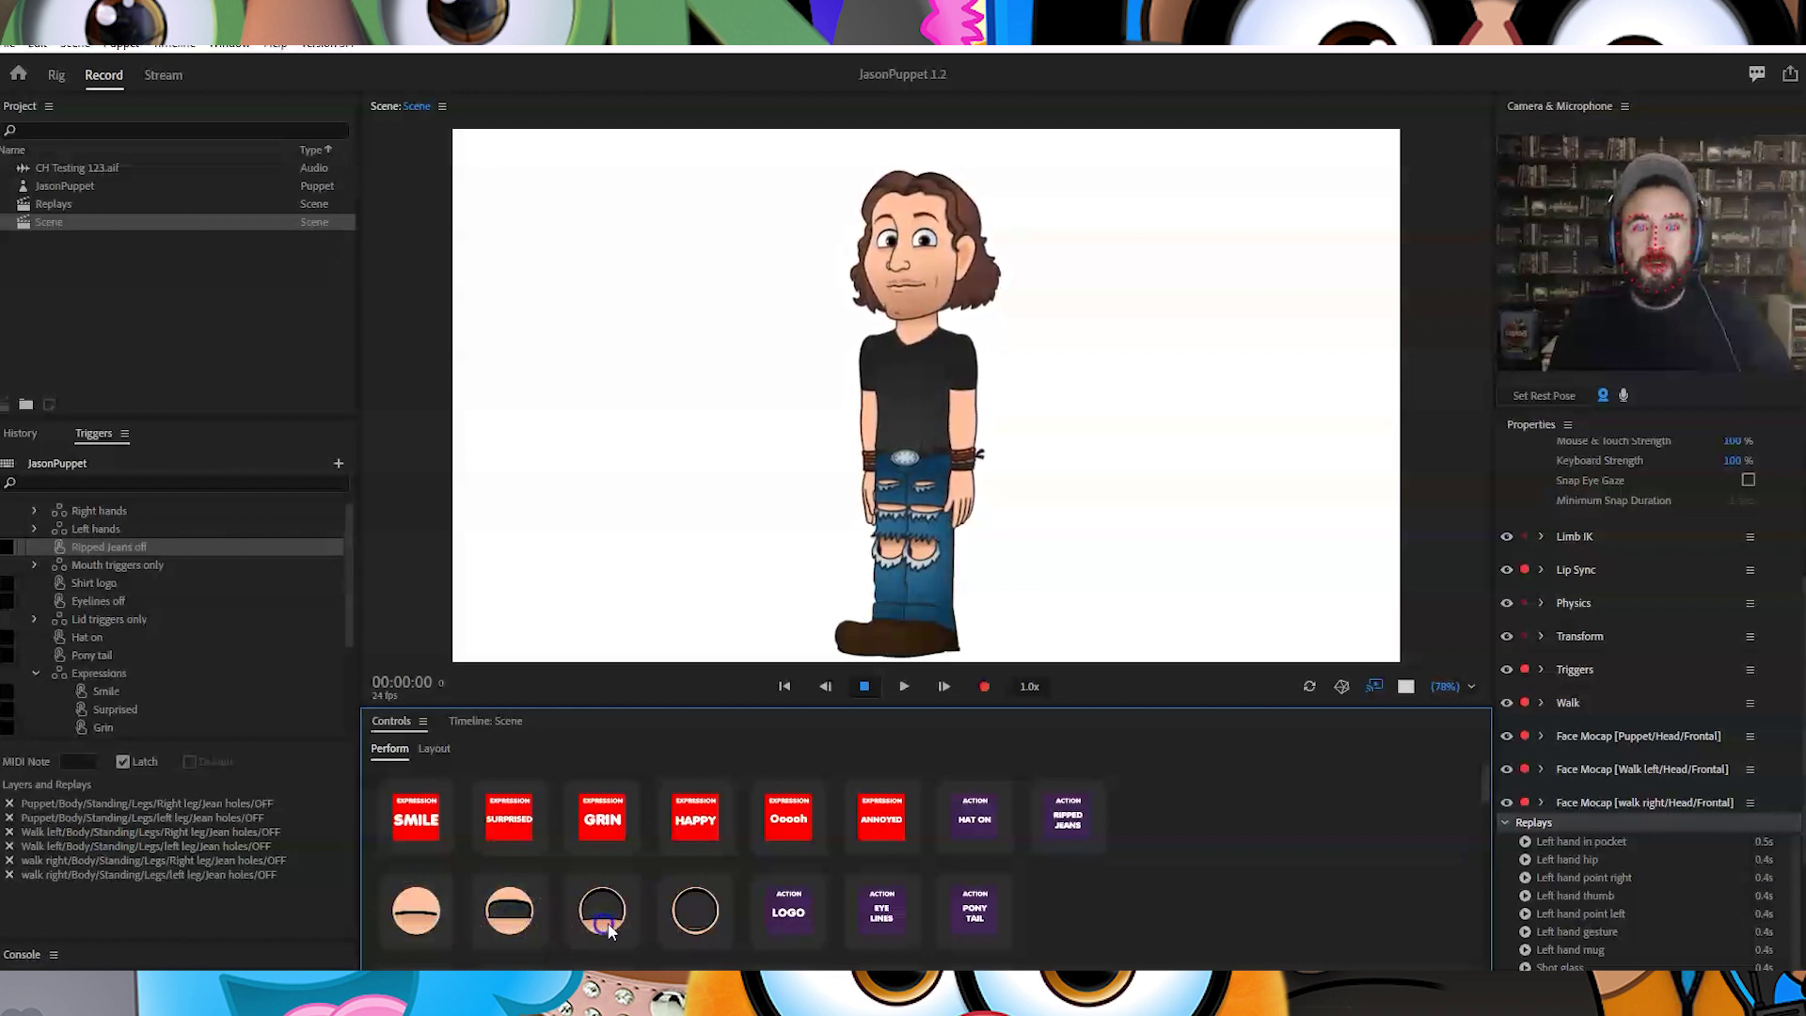
left_click(695, 910)
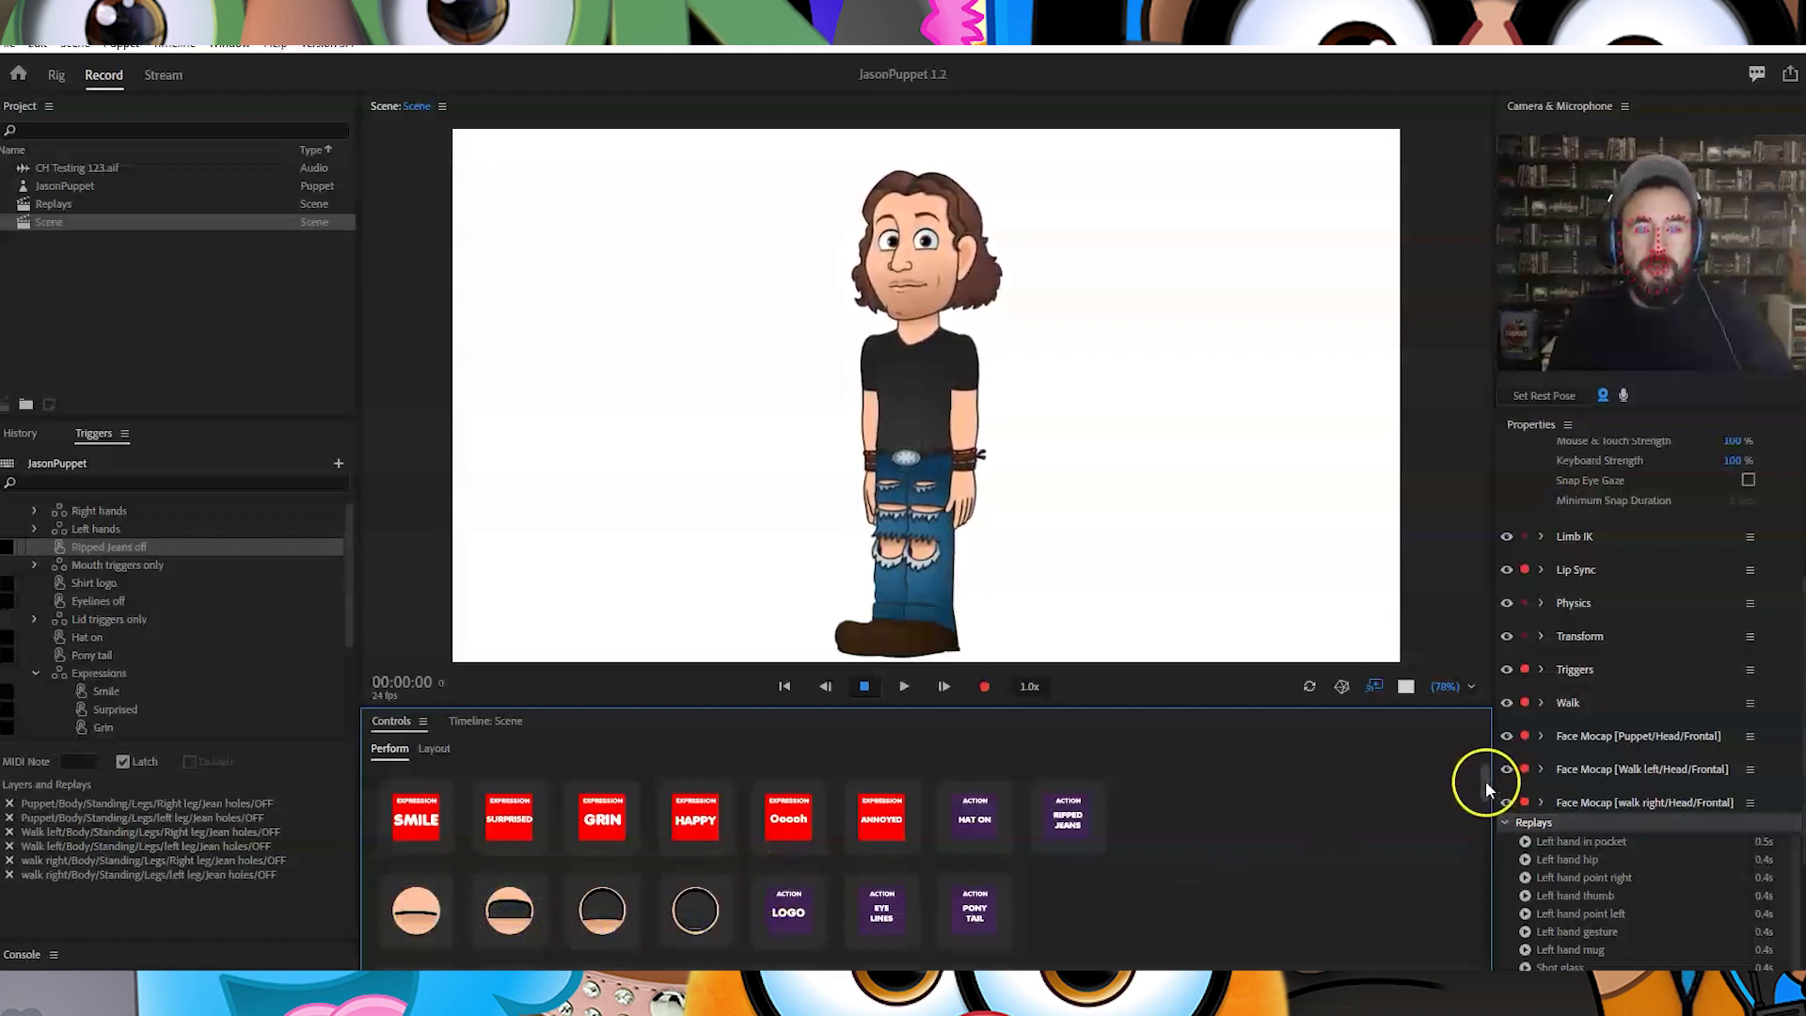
Try the wide-open and other mouth shapes, enable the microphone, and show the Scene timeline
left_click_drag(1487, 781, 1488, 802)
left_click(436, 816)
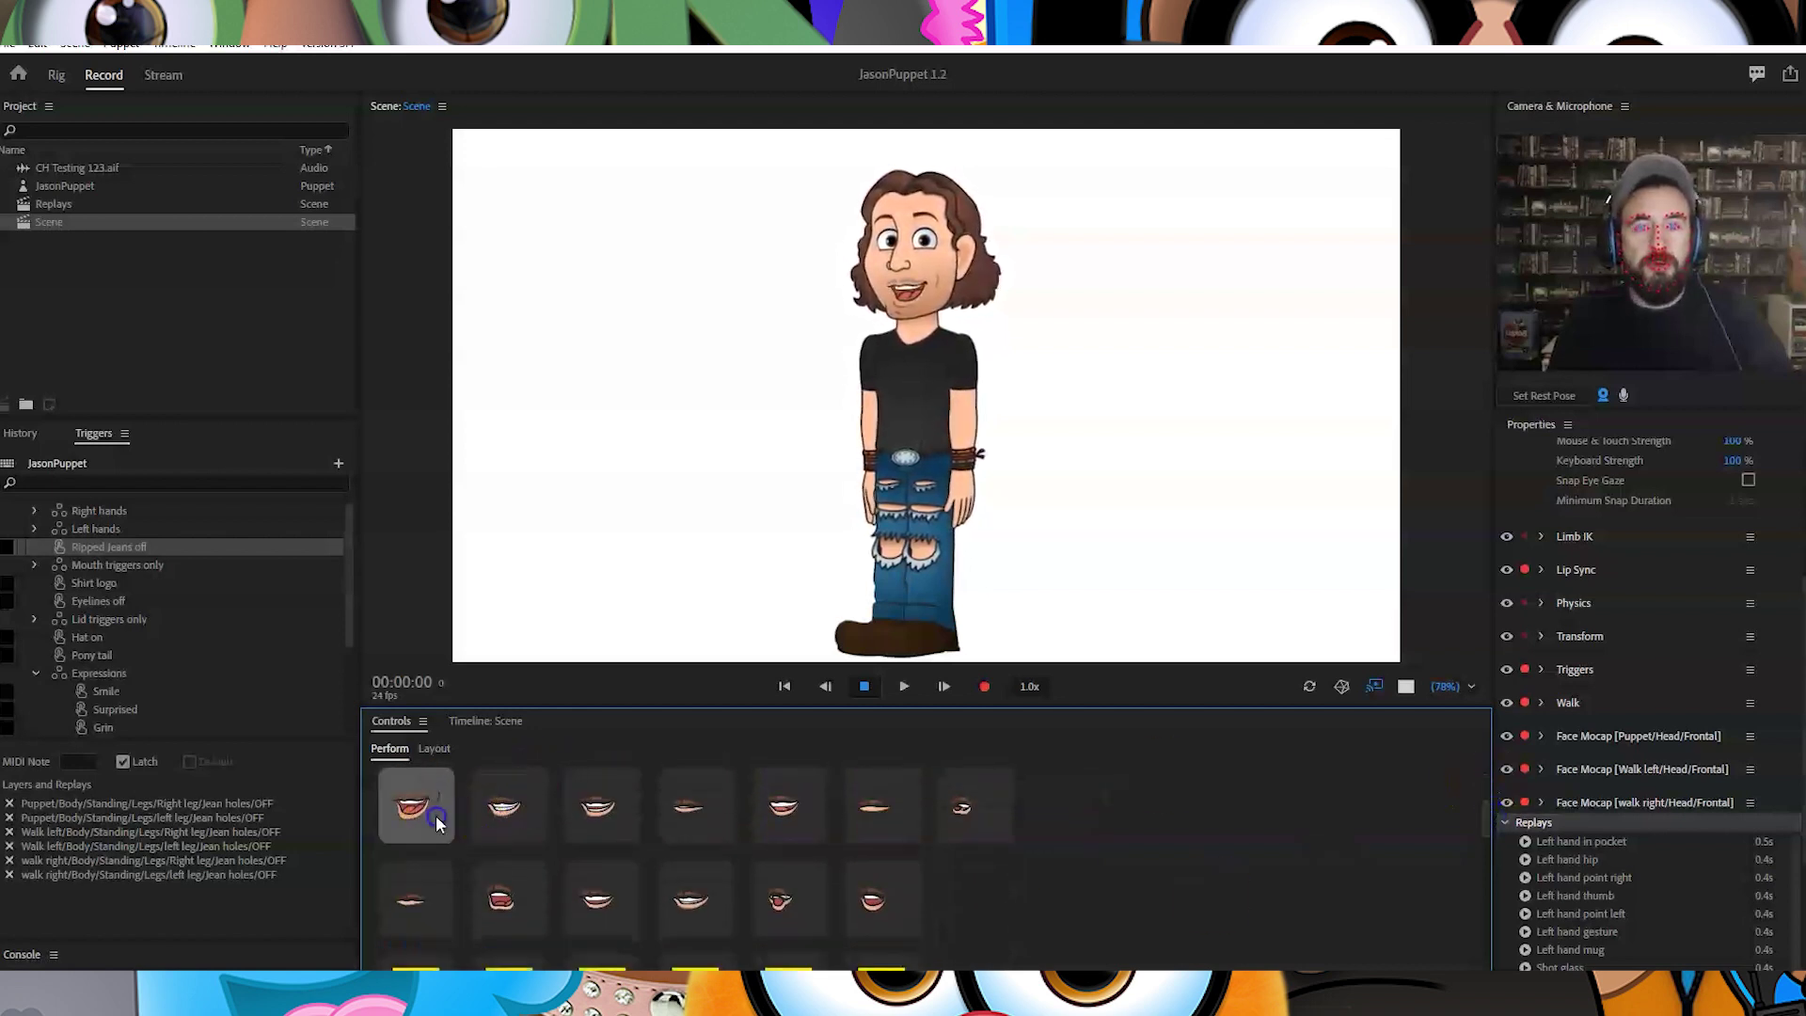
left_click(601, 810)
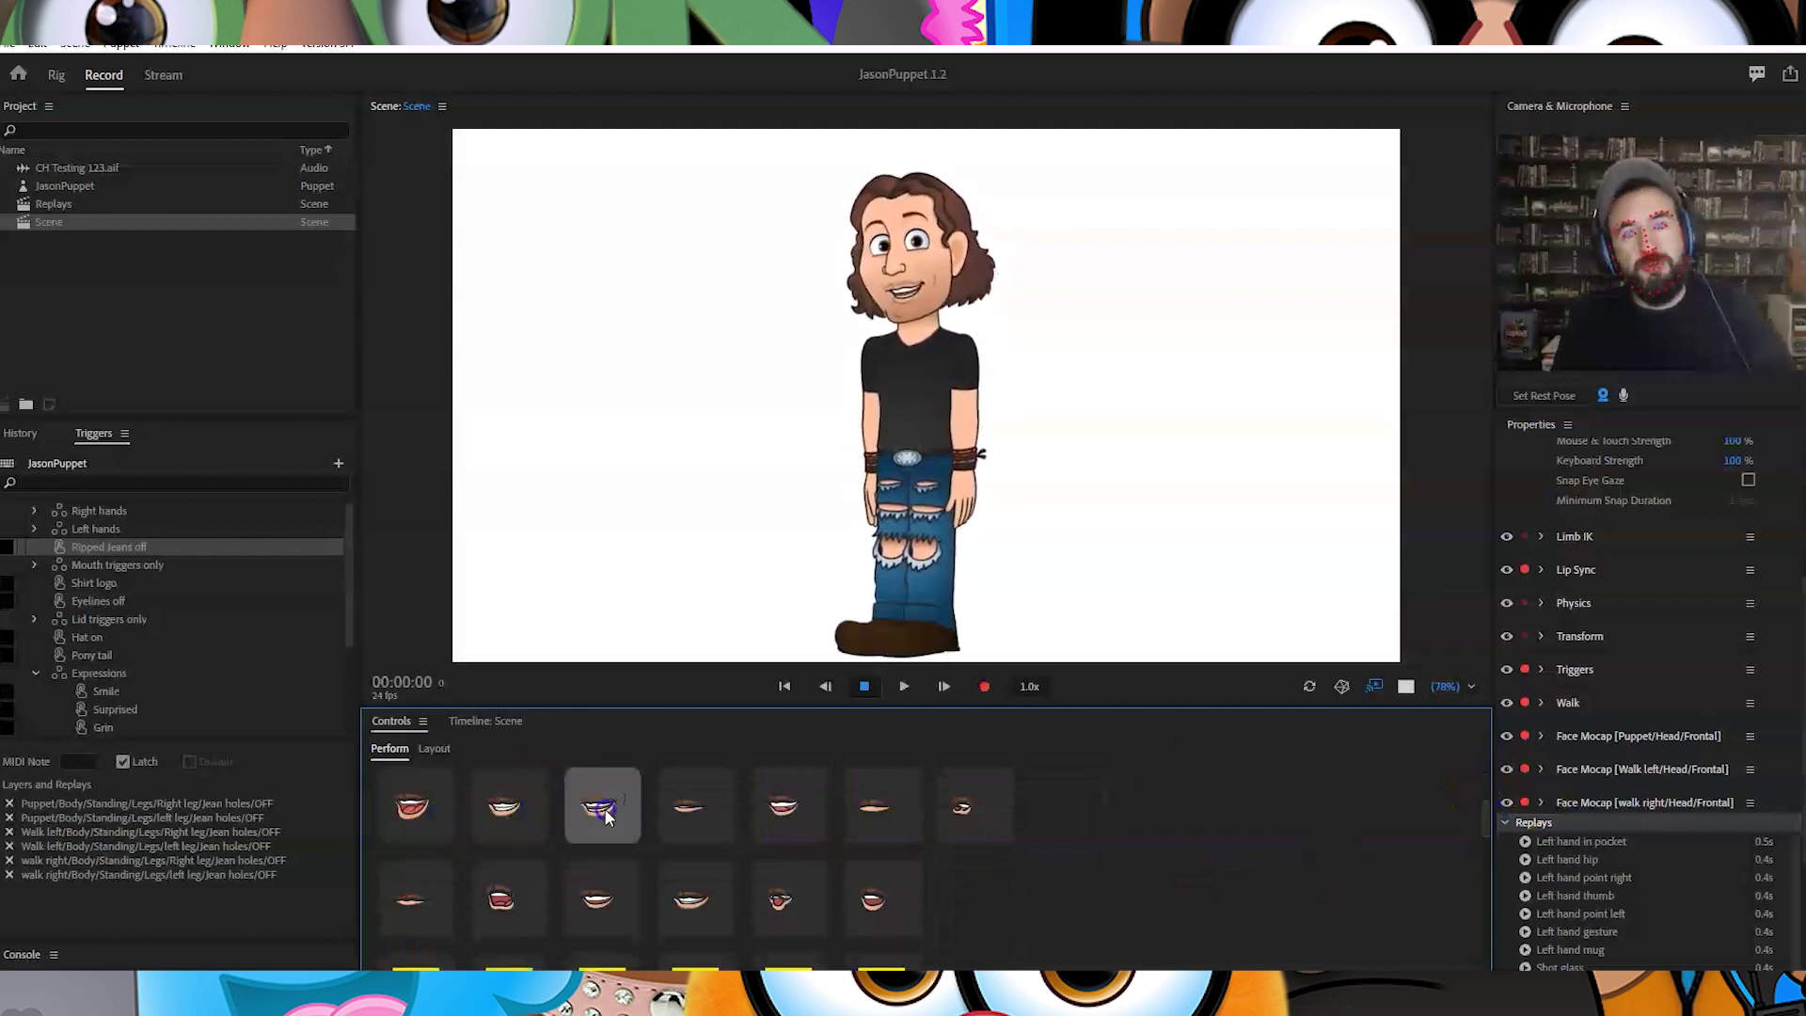
left_click(693, 805)
left_click(781, 803)
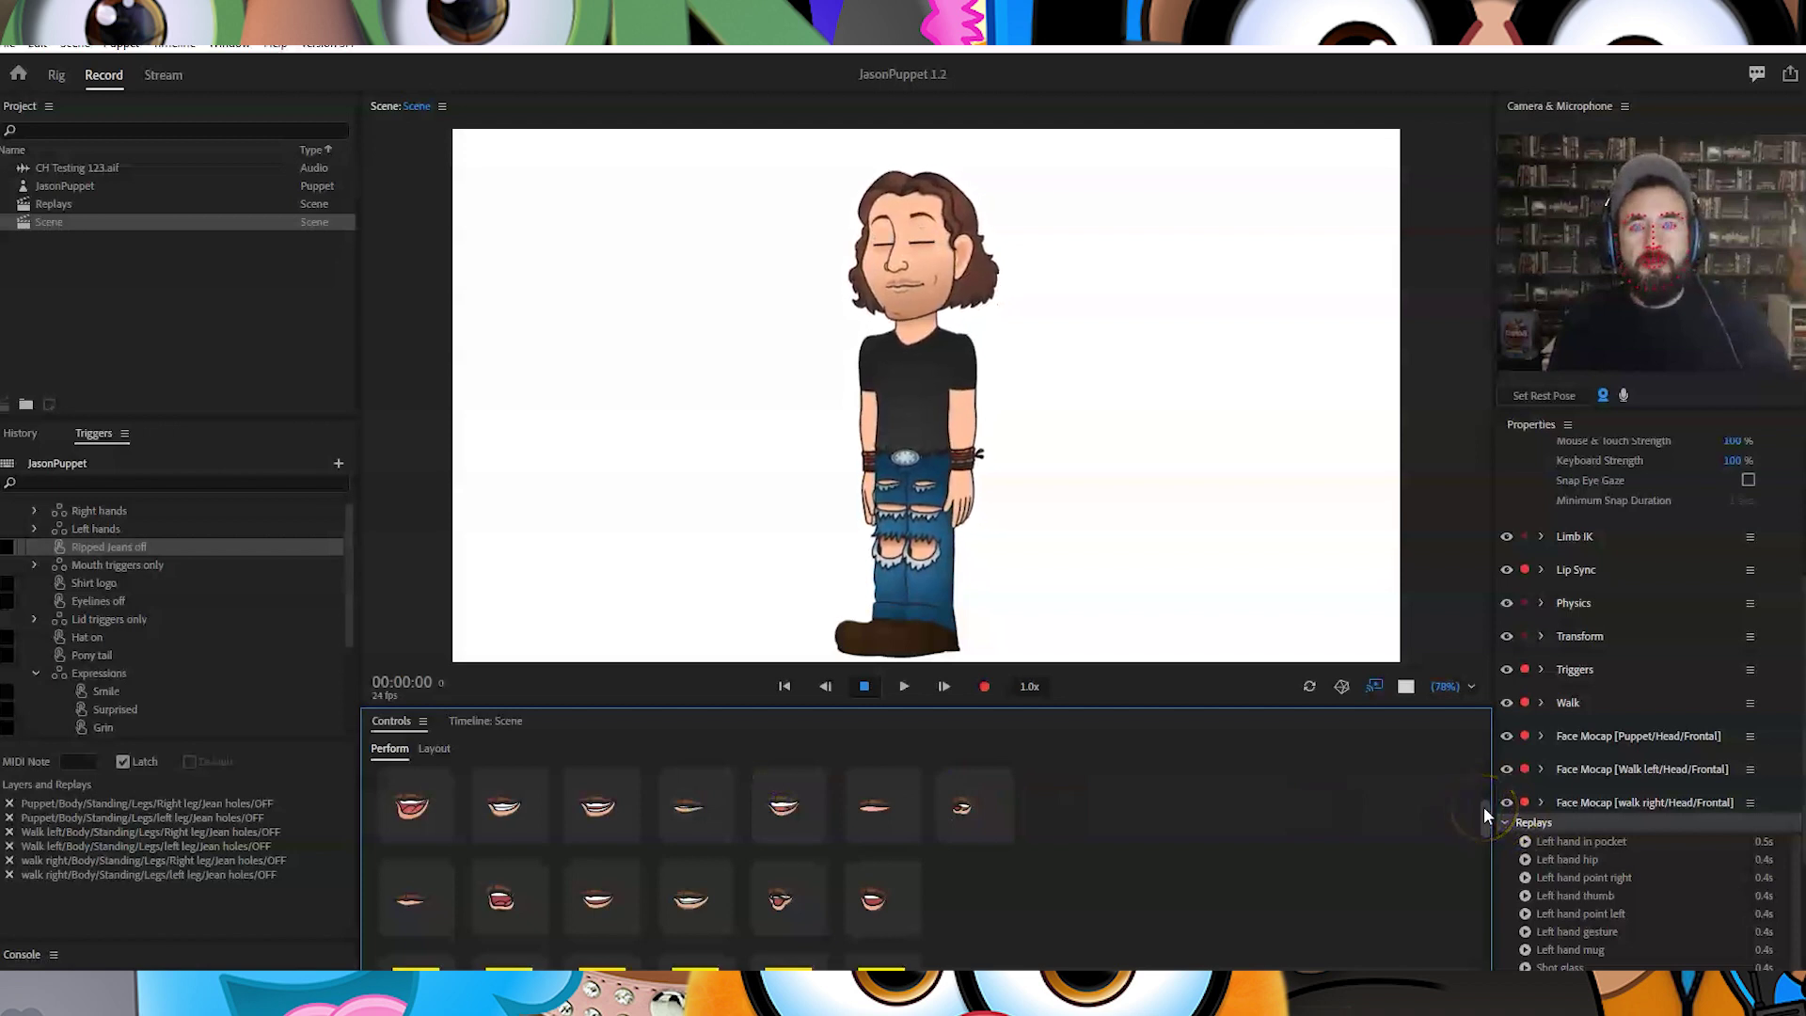
left_click(1623, 396)
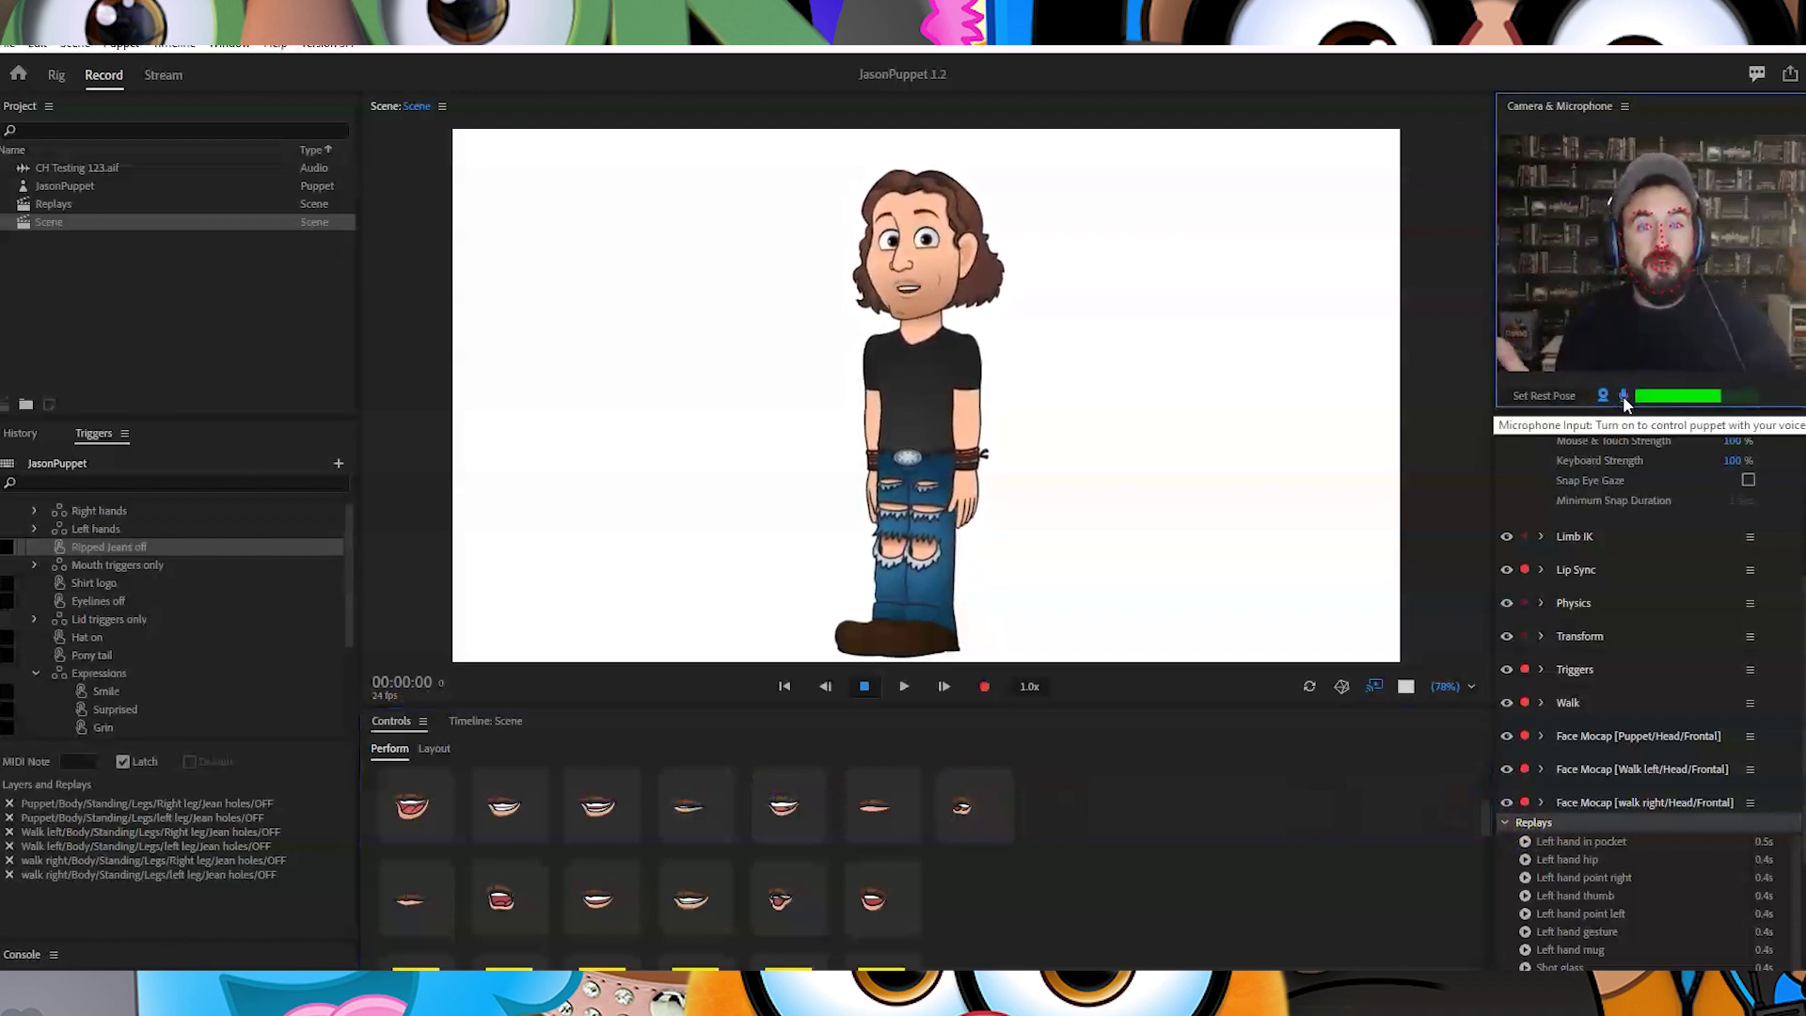
left_click(515, 719)
Play the CH Testing 123 lip sync, stop near 00:06, and select the JasonPuppet track
left_click(902, 687)
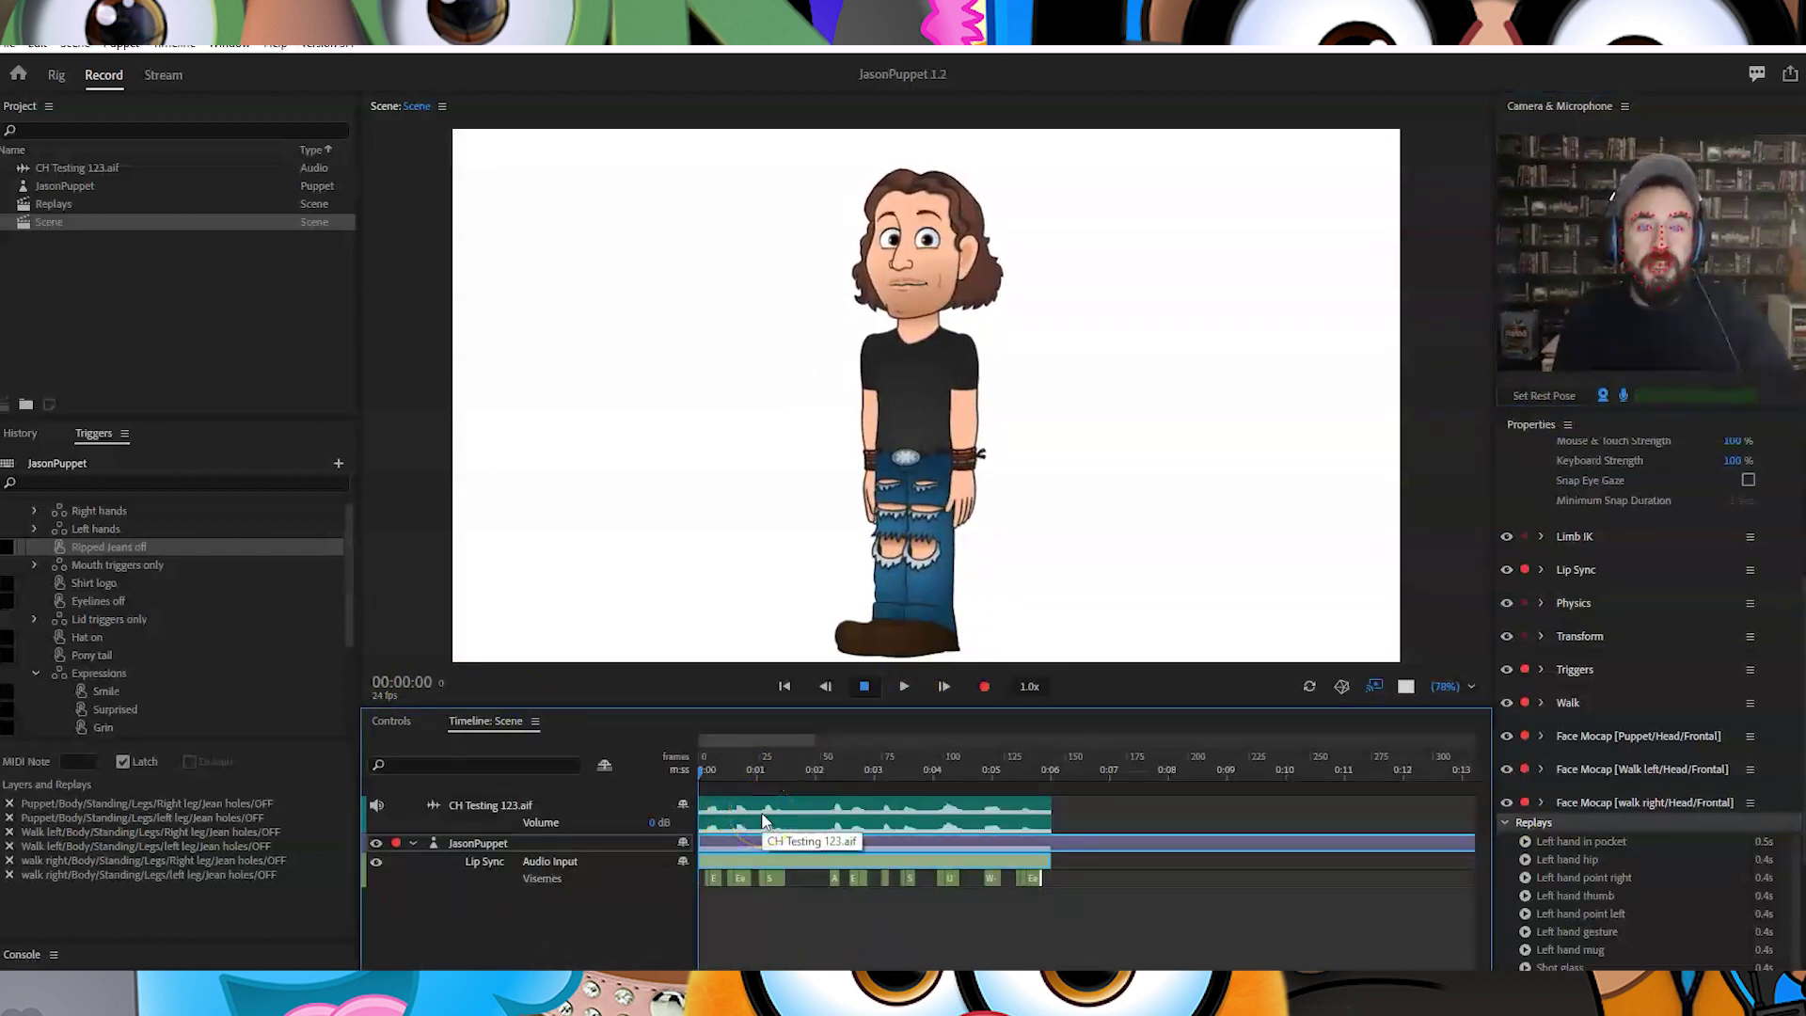
left_click_drag(766, 820, 858, 712)
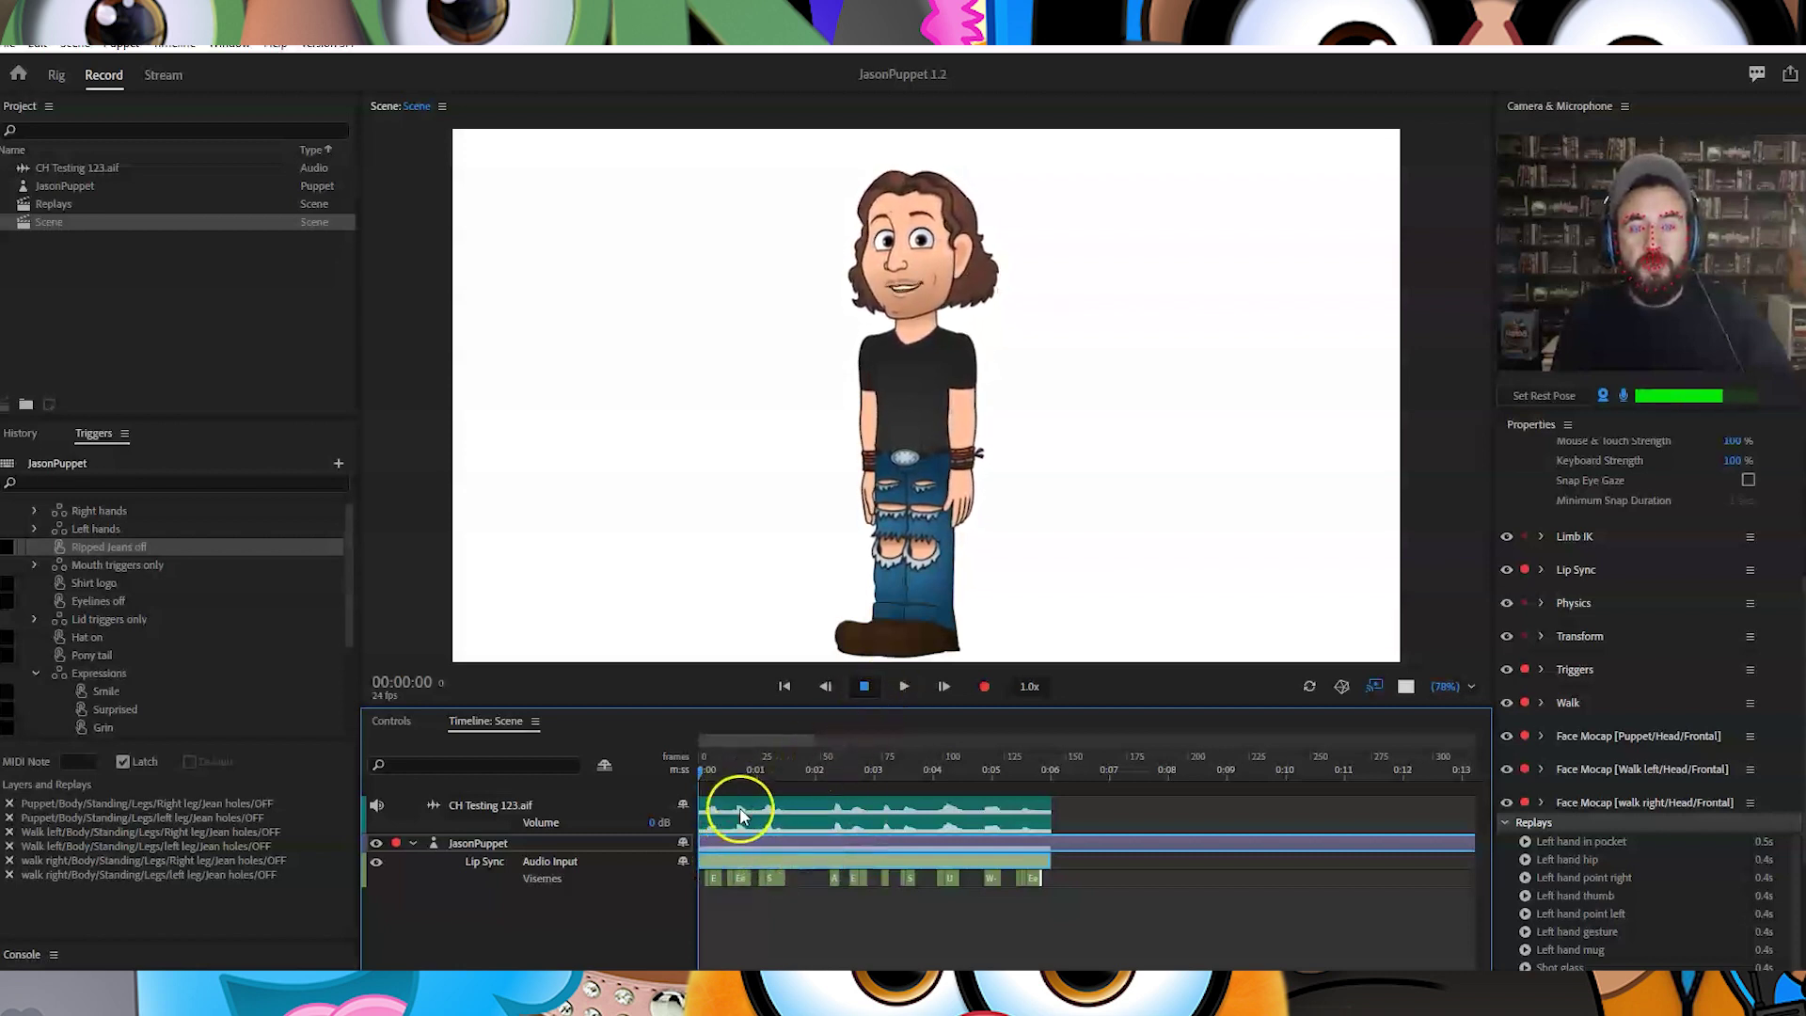
left_click(903, 688)
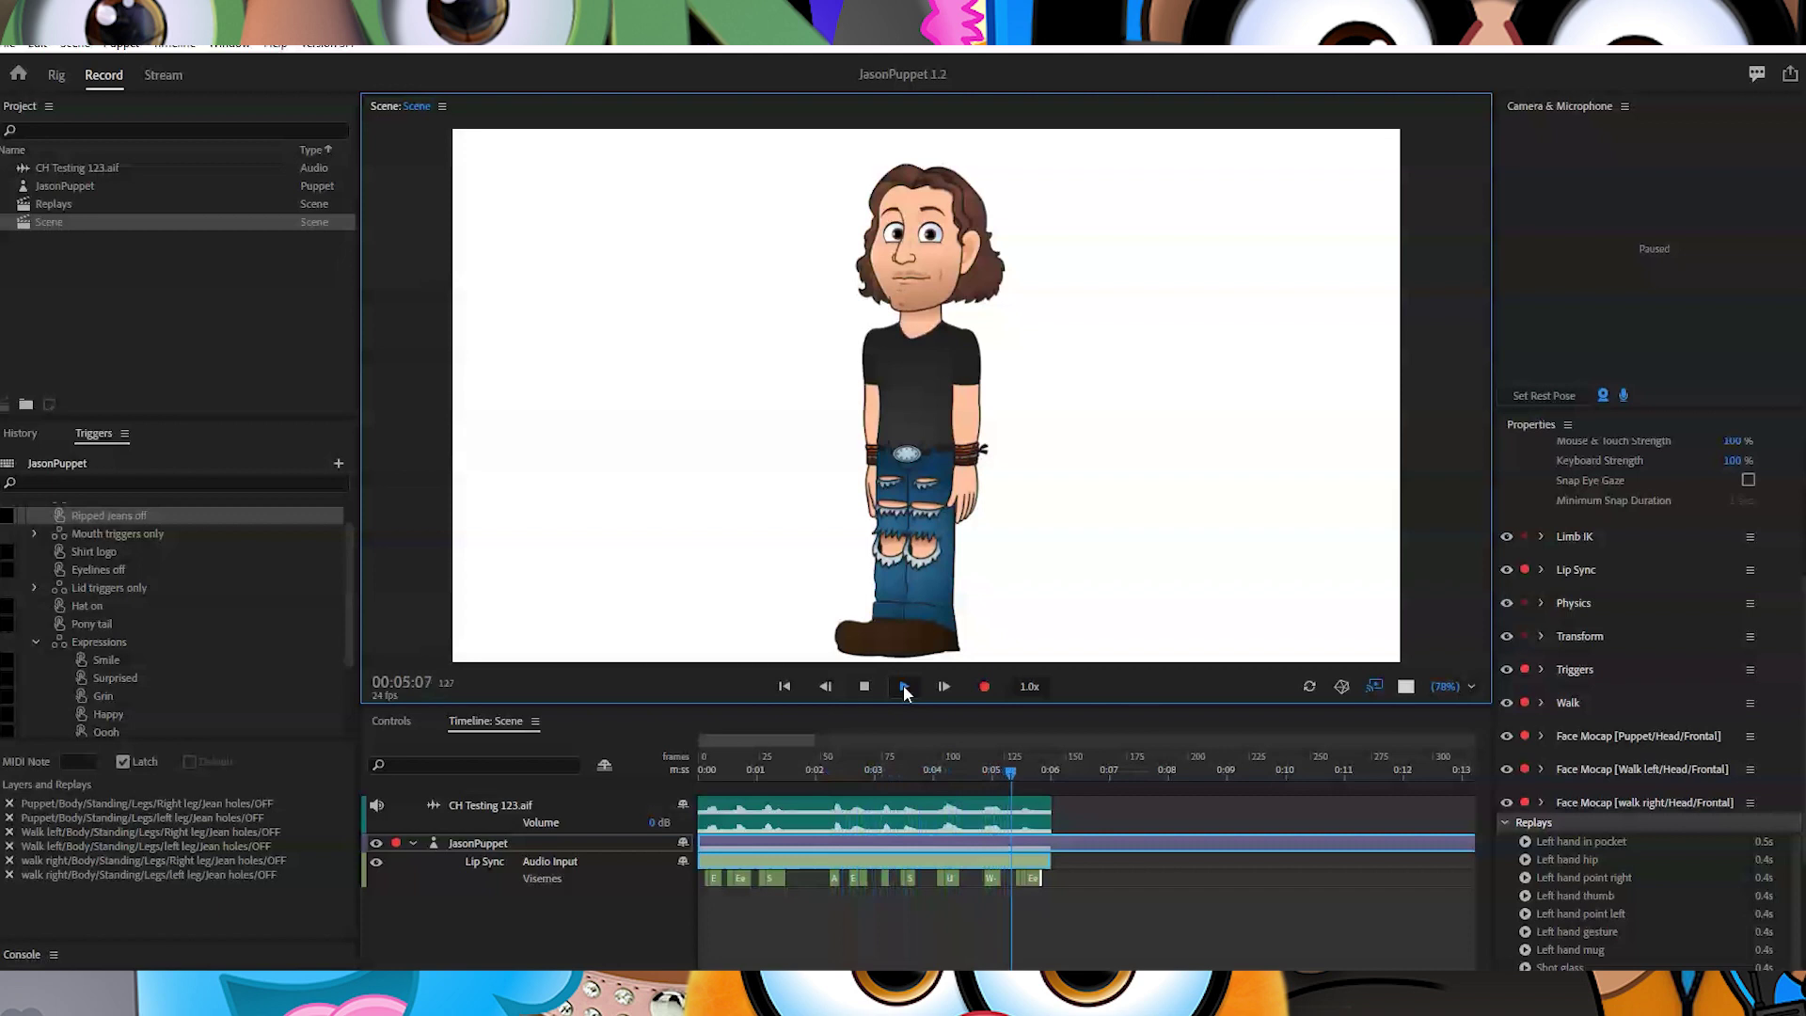
left_click(865, 687)
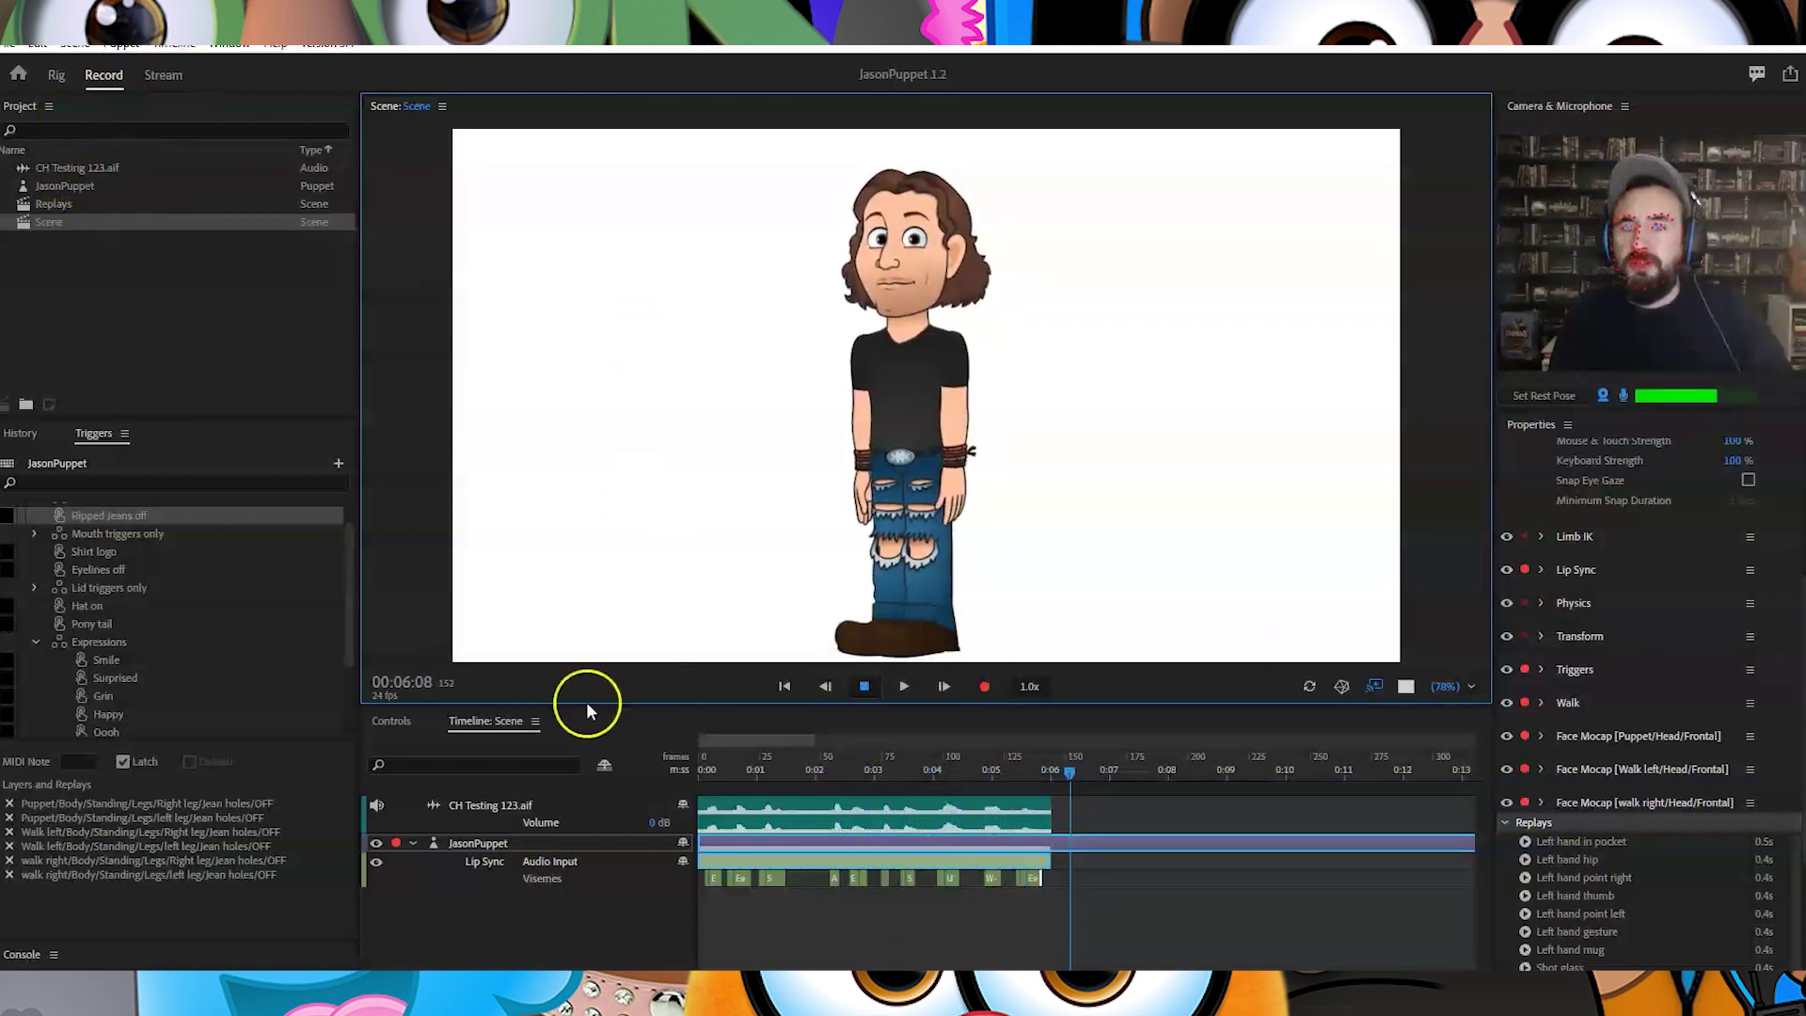
left_click(471, 837)
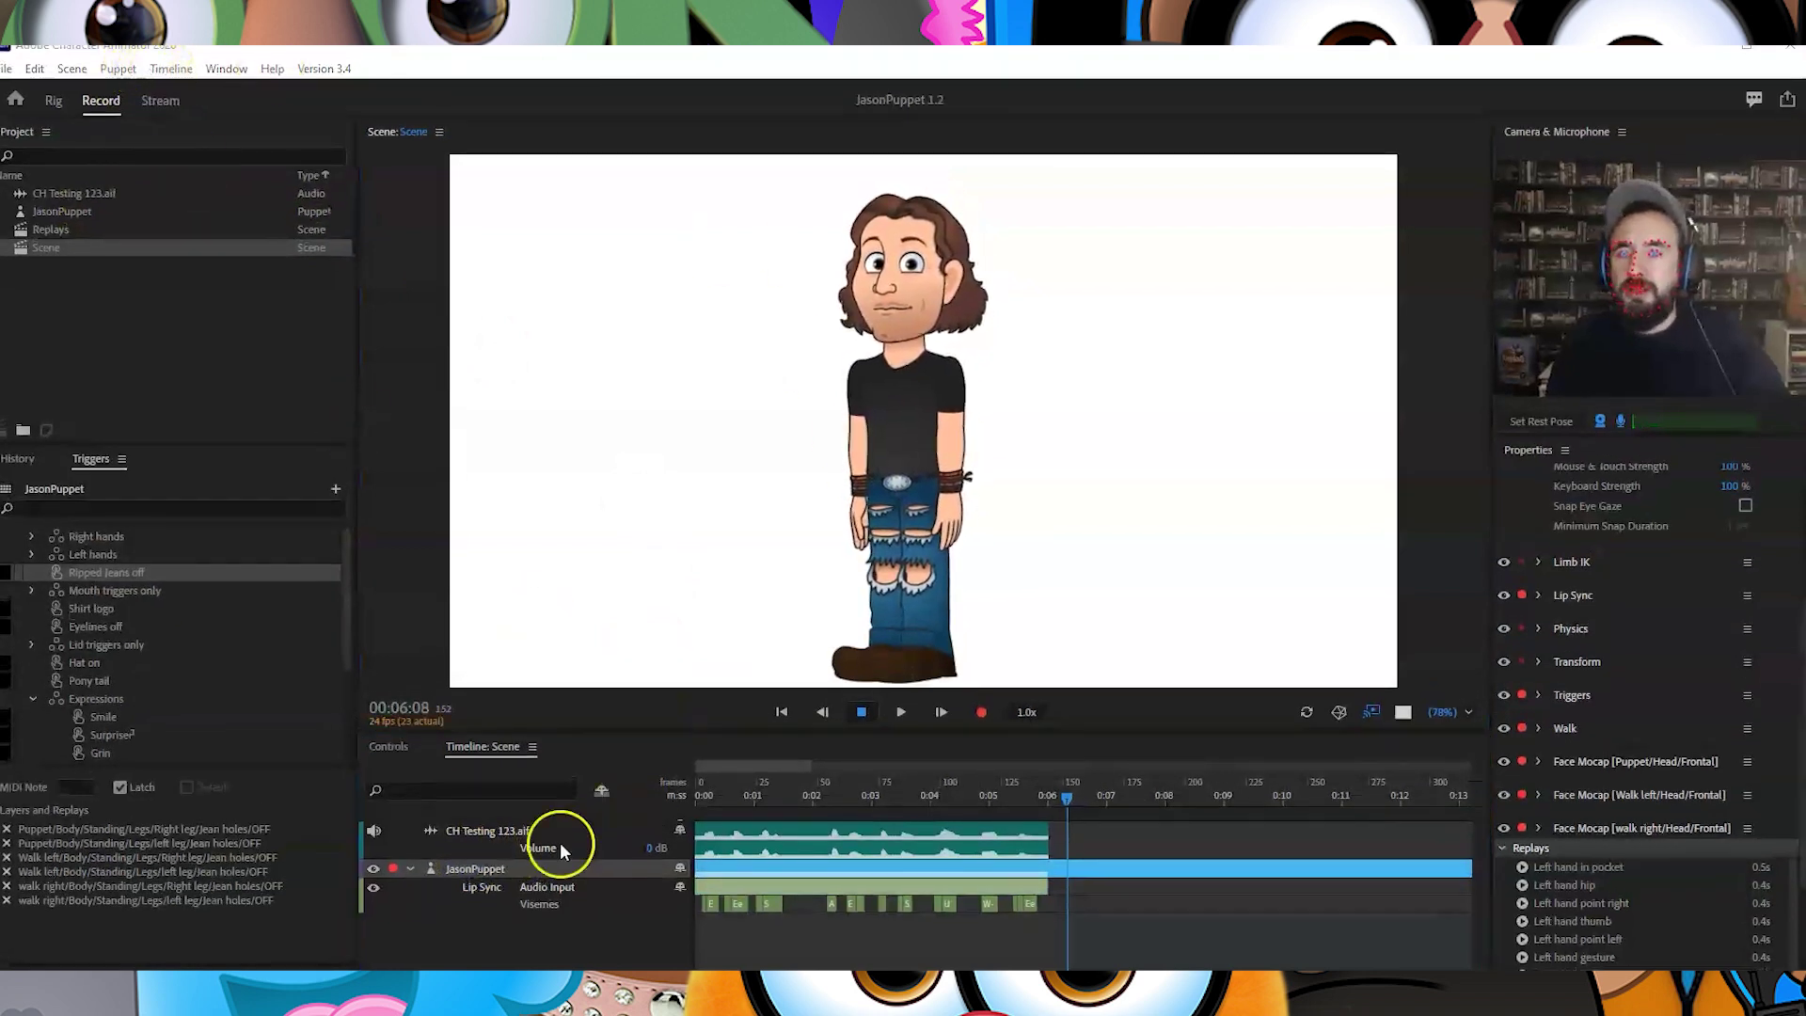
Inspect the timeline commands and a viseme's mouth-shape choices without changes, then deselect the track
left_click(174, 70)
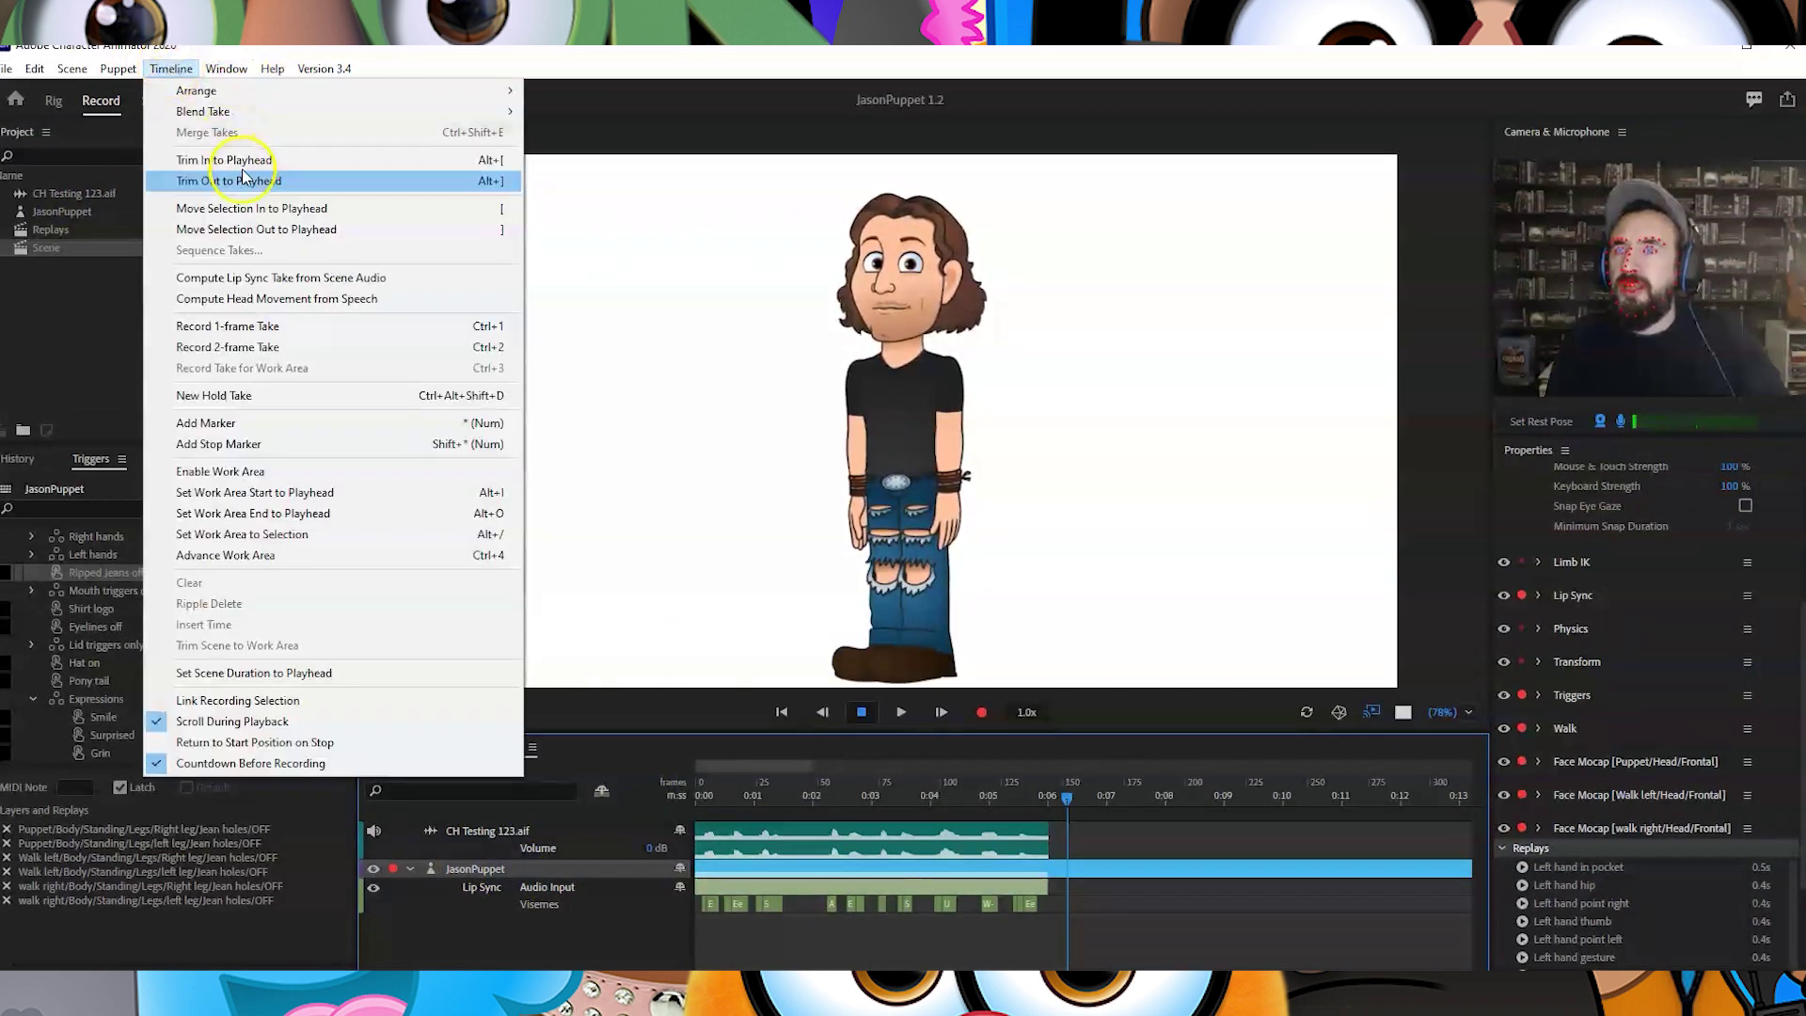
left_click(811, 875)
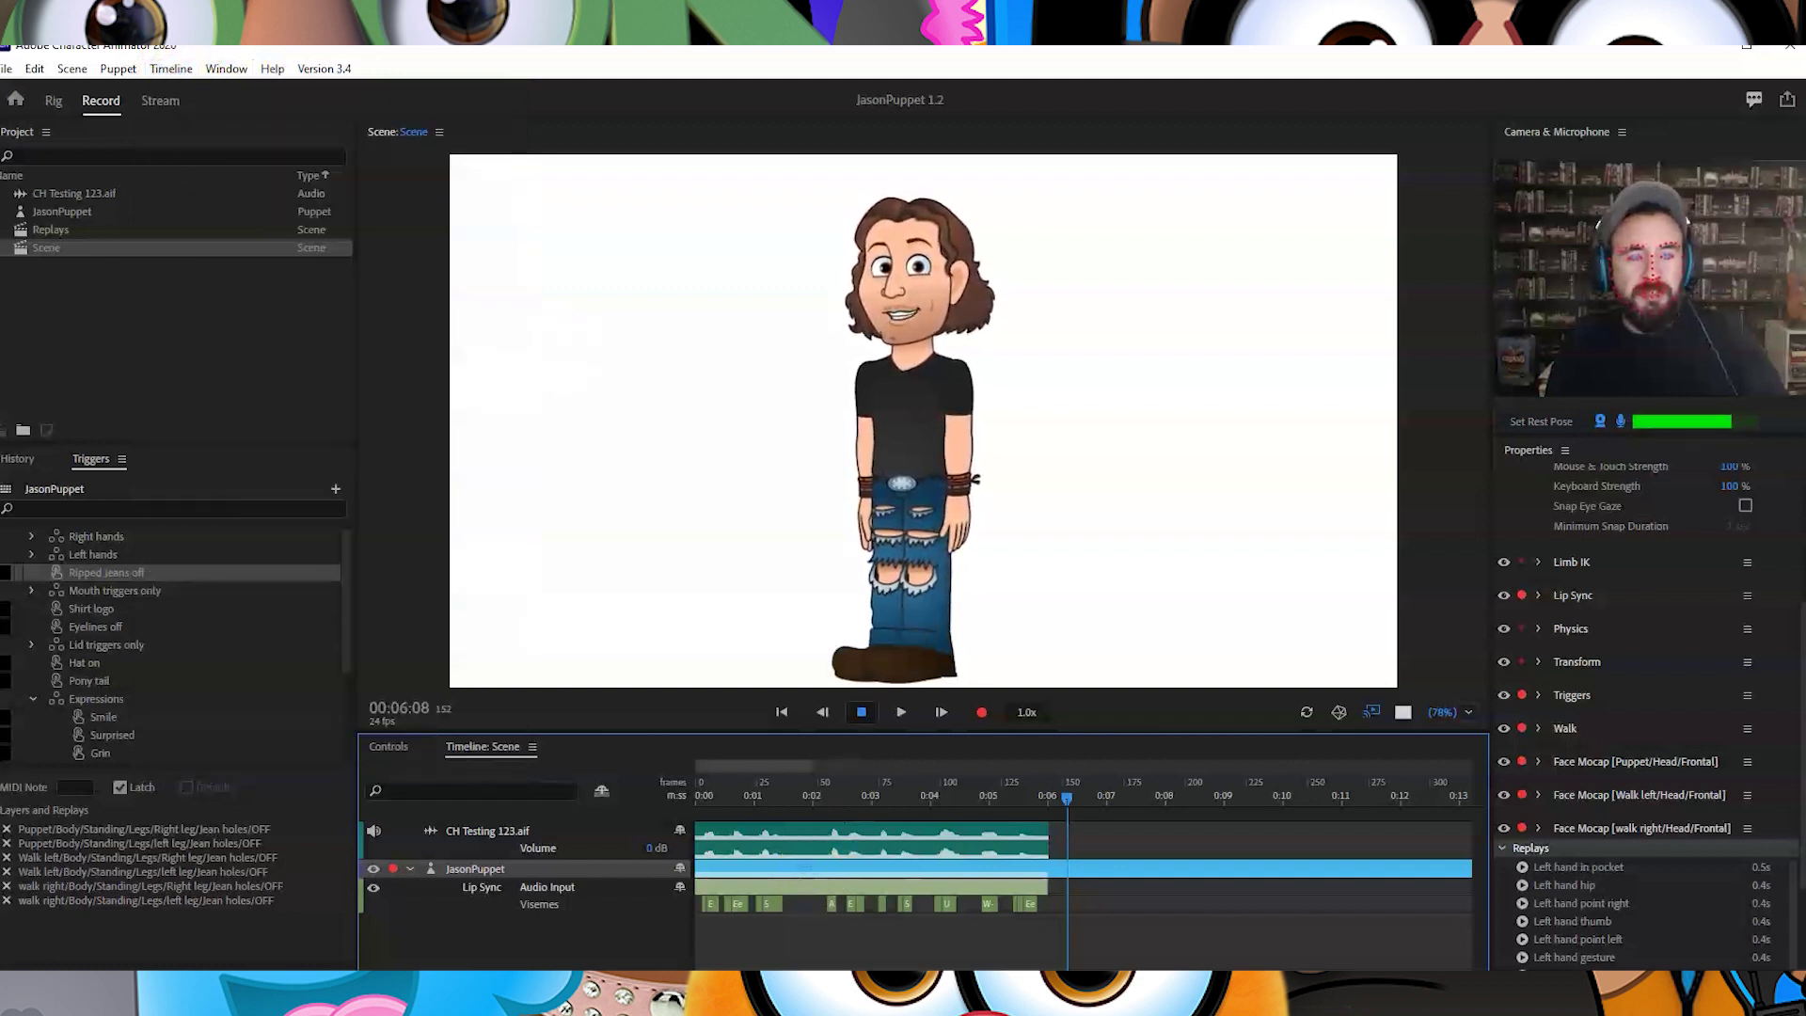
scroll(959, 894, "up", 3)
left_click(960, 894)
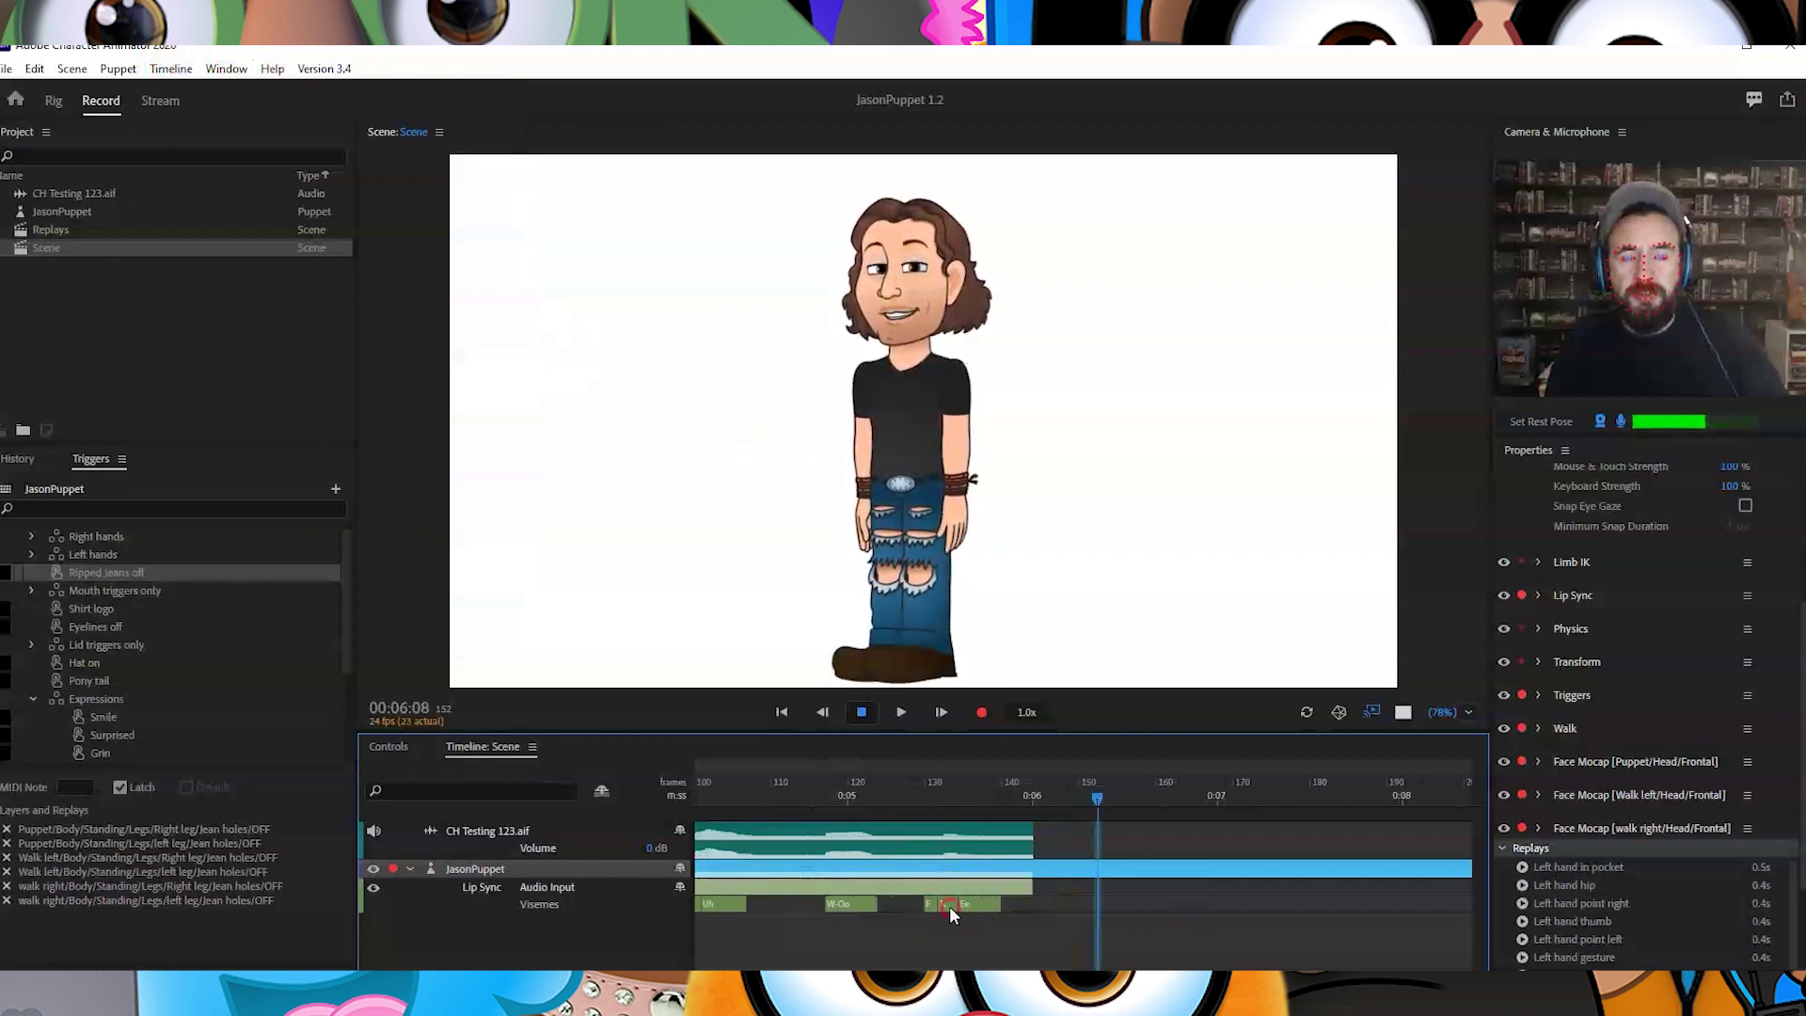
right_click(950, 906)
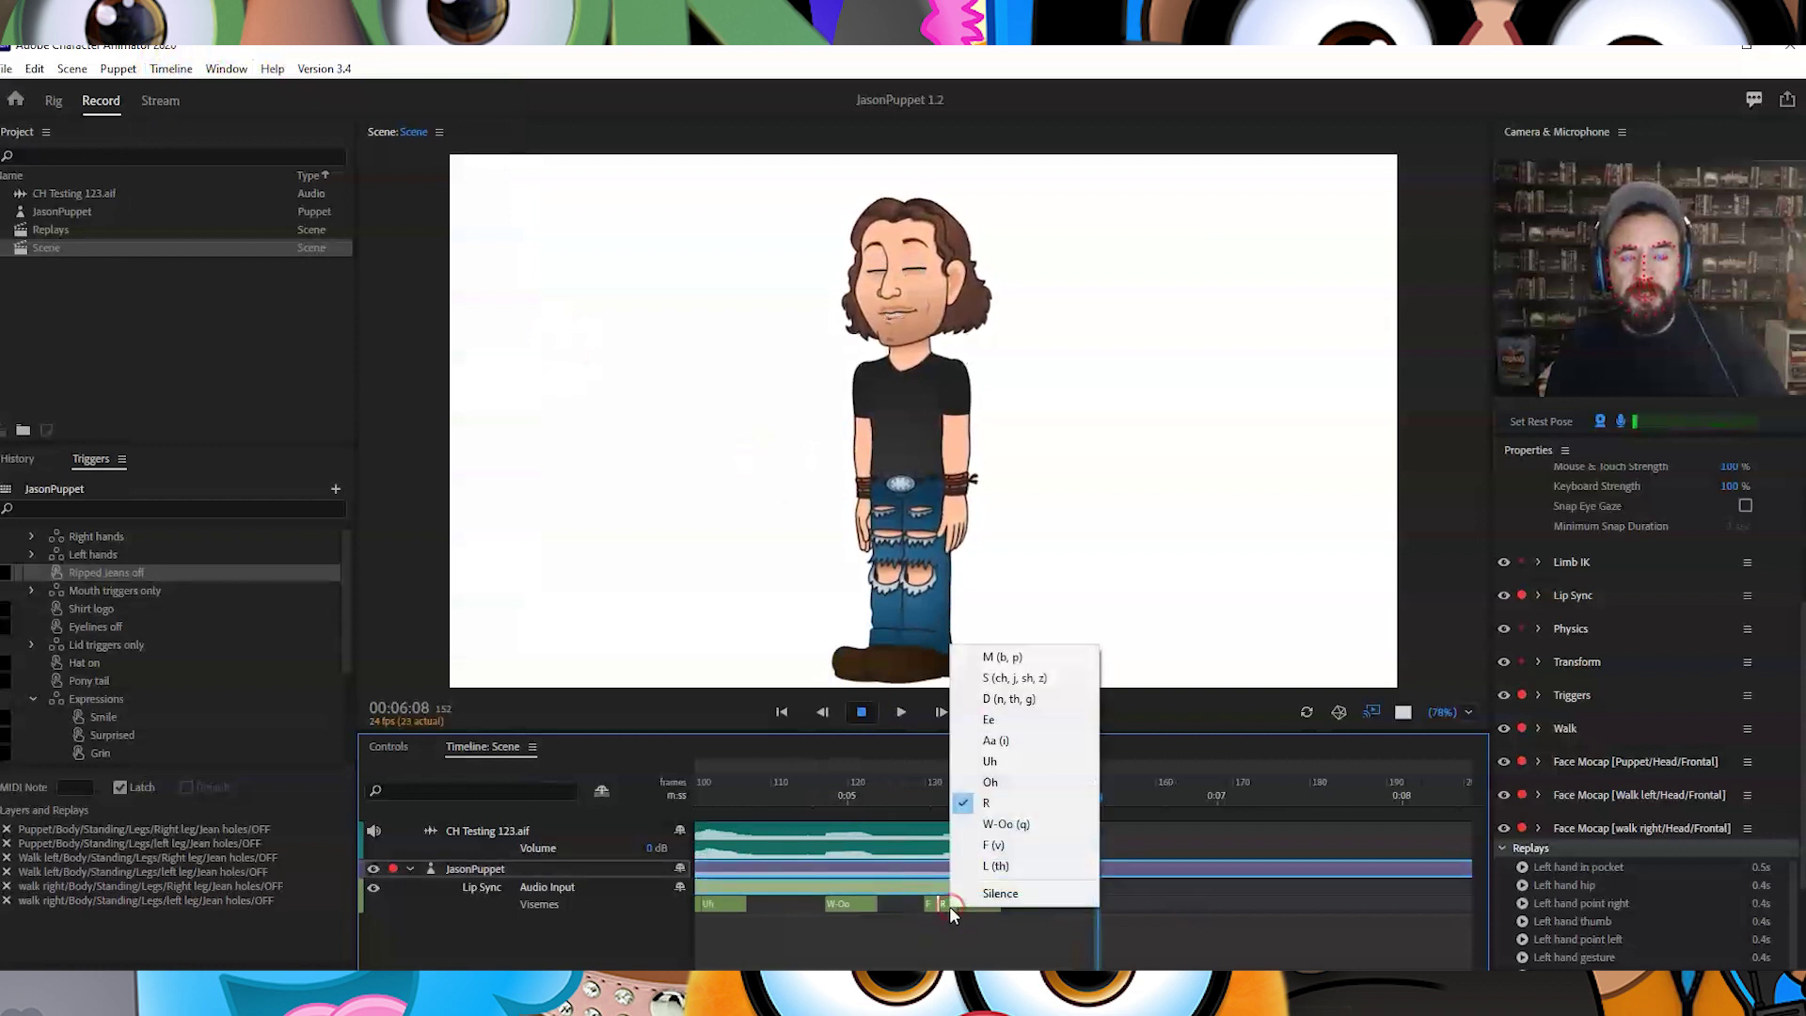
left_click(1108, 893)
left_click(1102, 886)
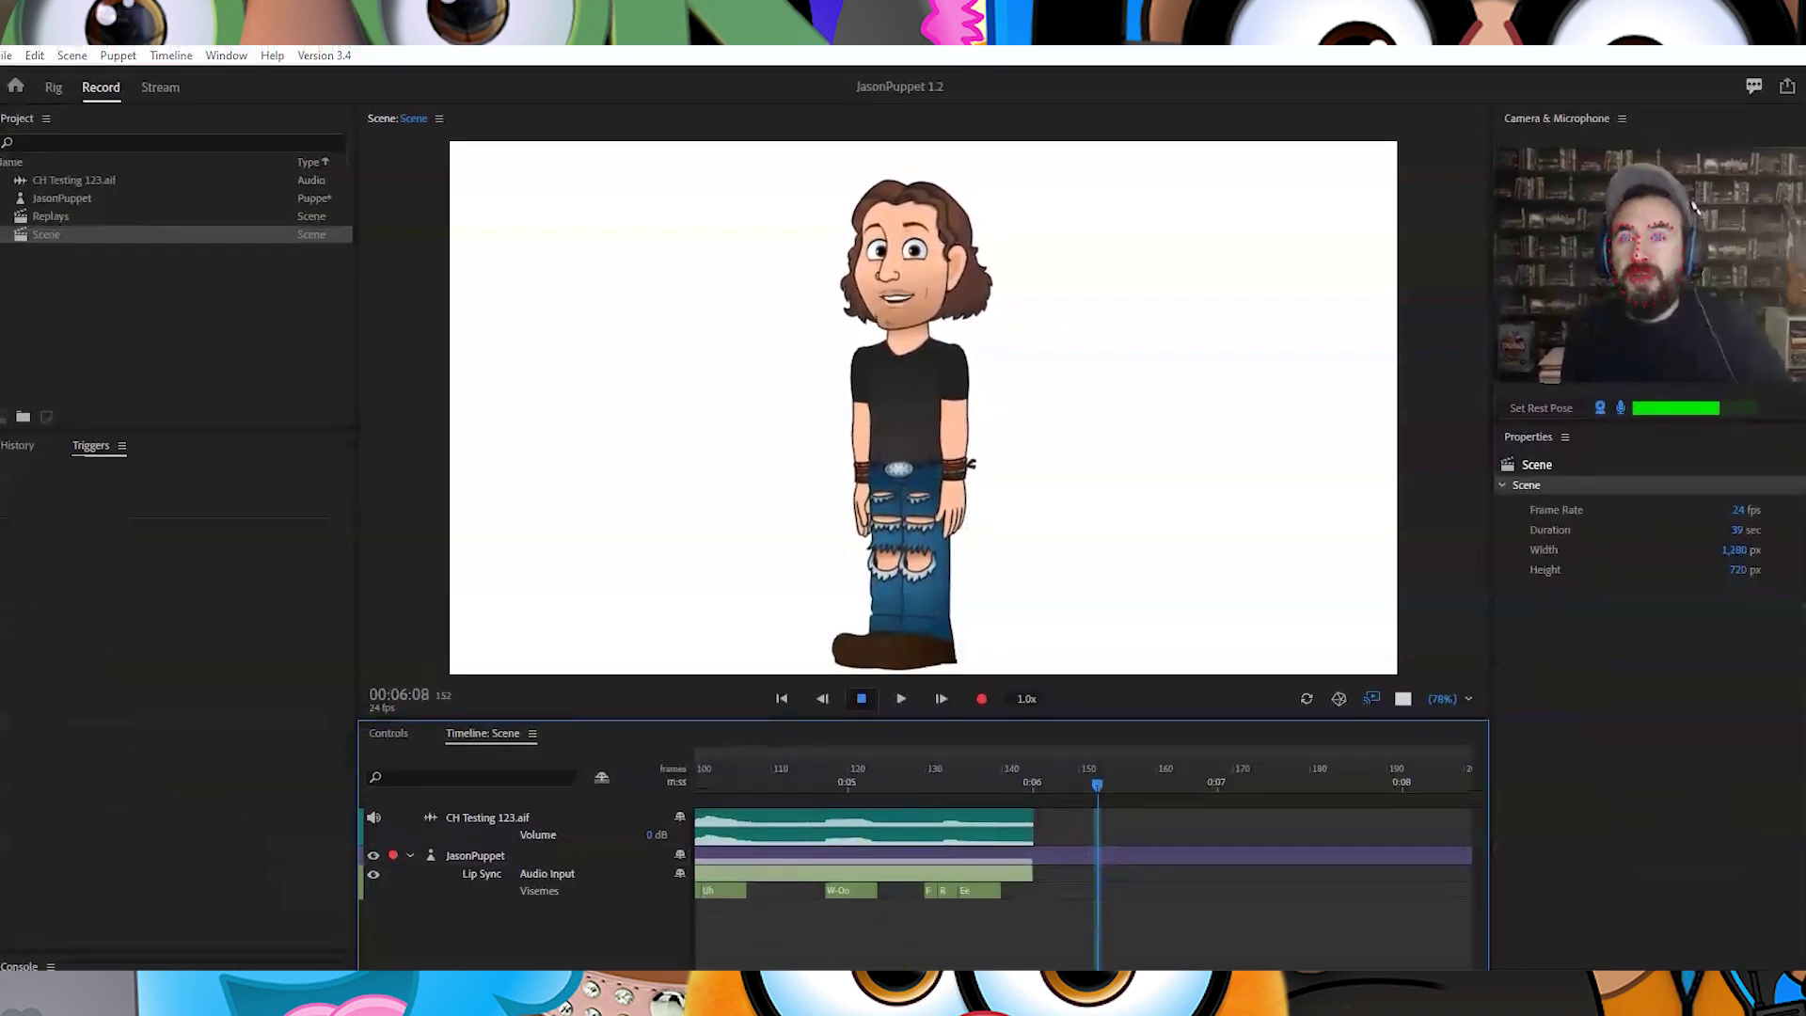
Show the Controls panel and select JasonPuppet in the Project panel to load its triggers
left_click(875, 962)
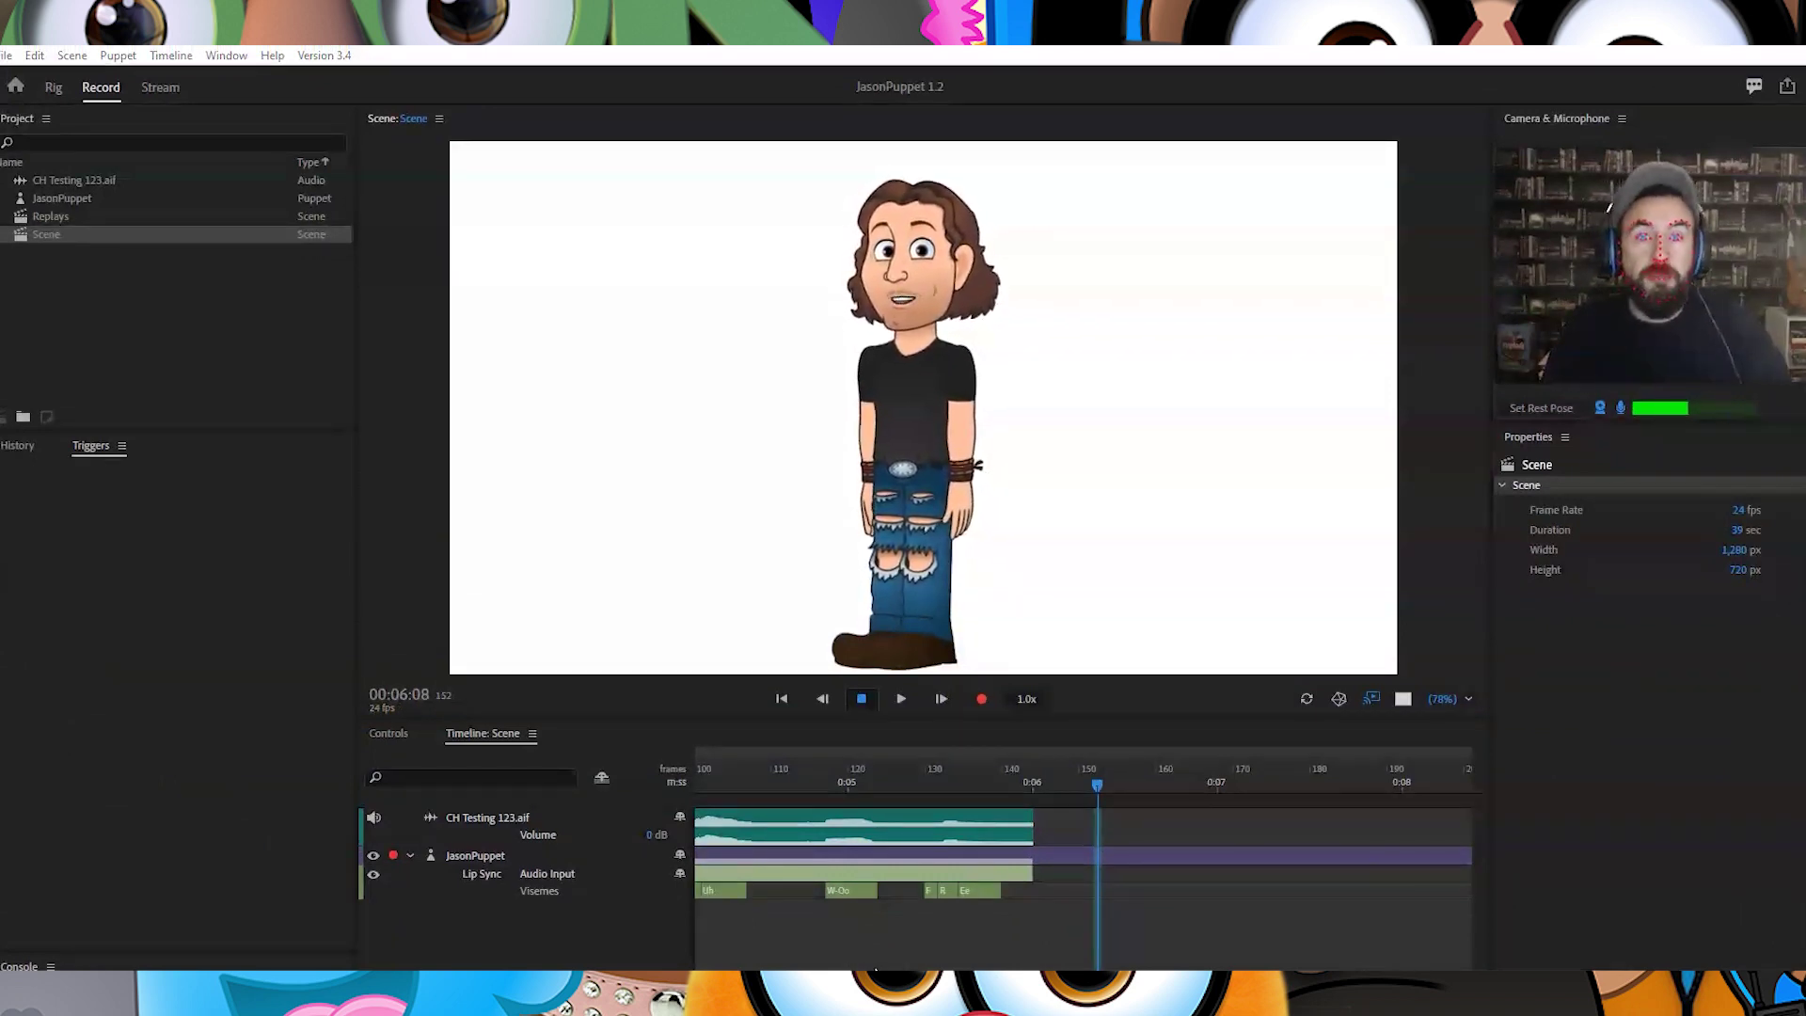
left_click(386, 736)
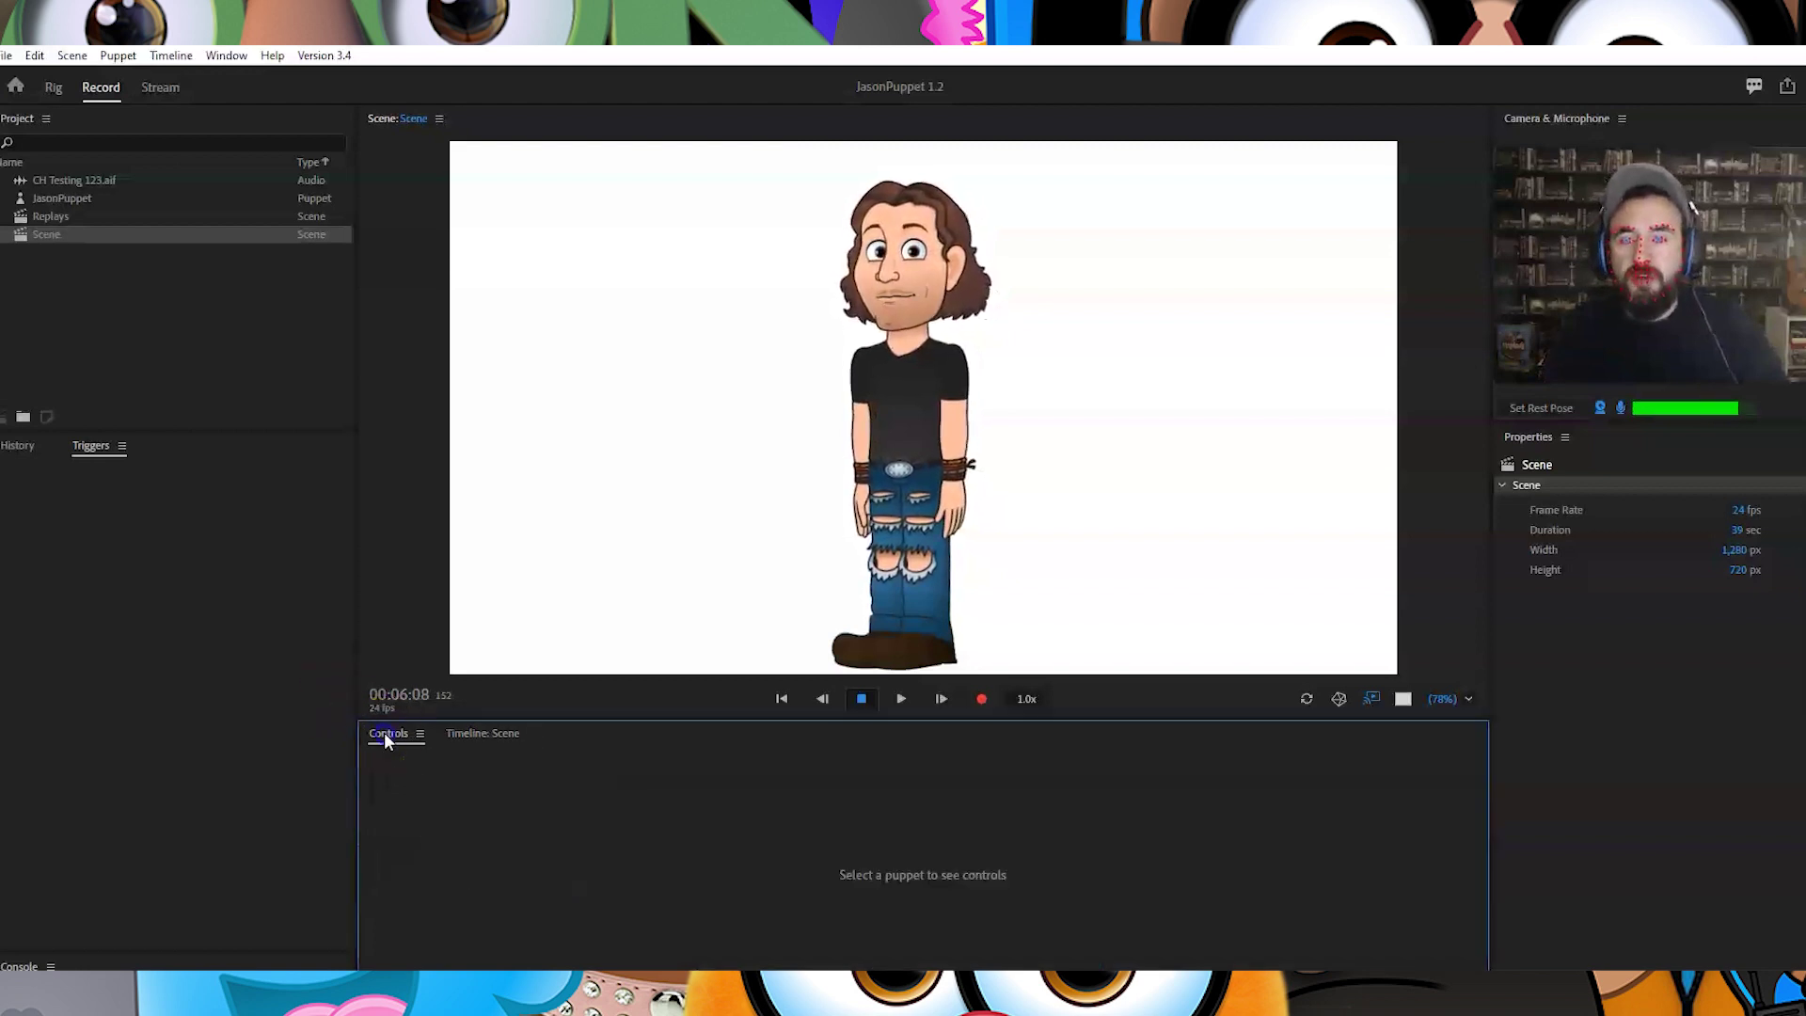
left_click(62, 200)
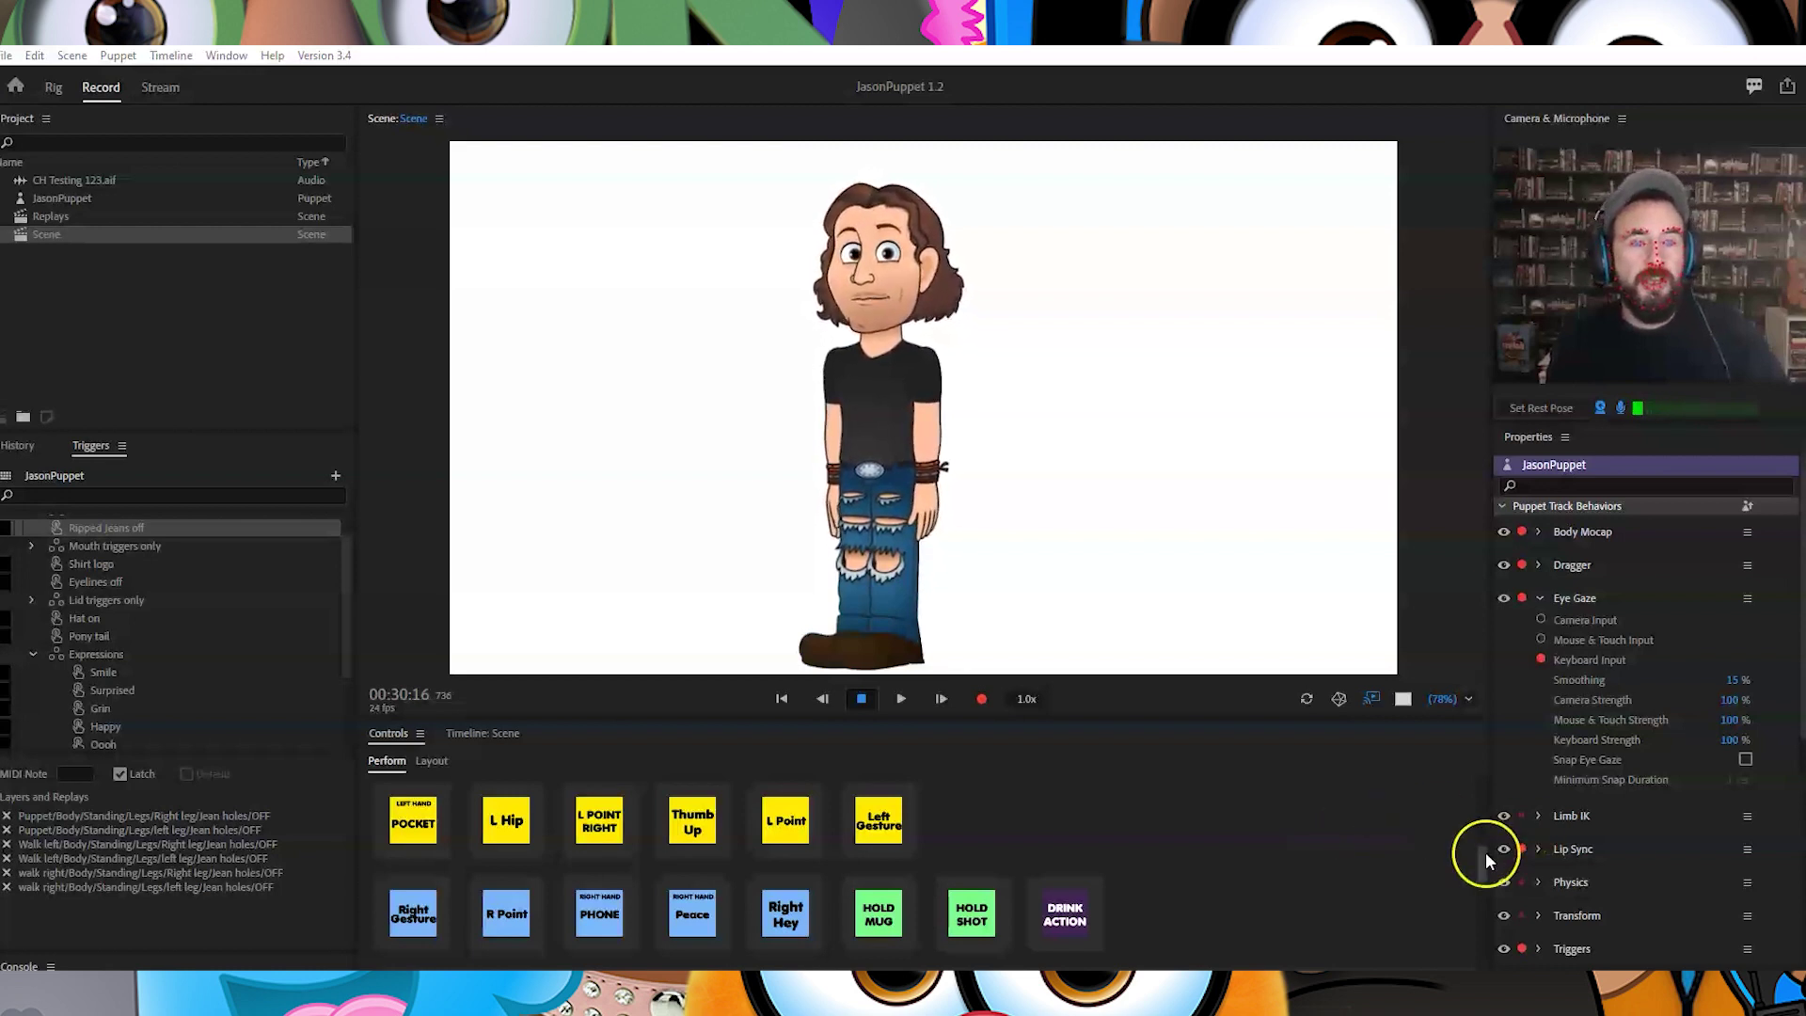
Walk JasonPuppet left and right across the scene with the arrow keys, then put on the cowboy hat
left_click_drag(1486, 858, 1481, 790)
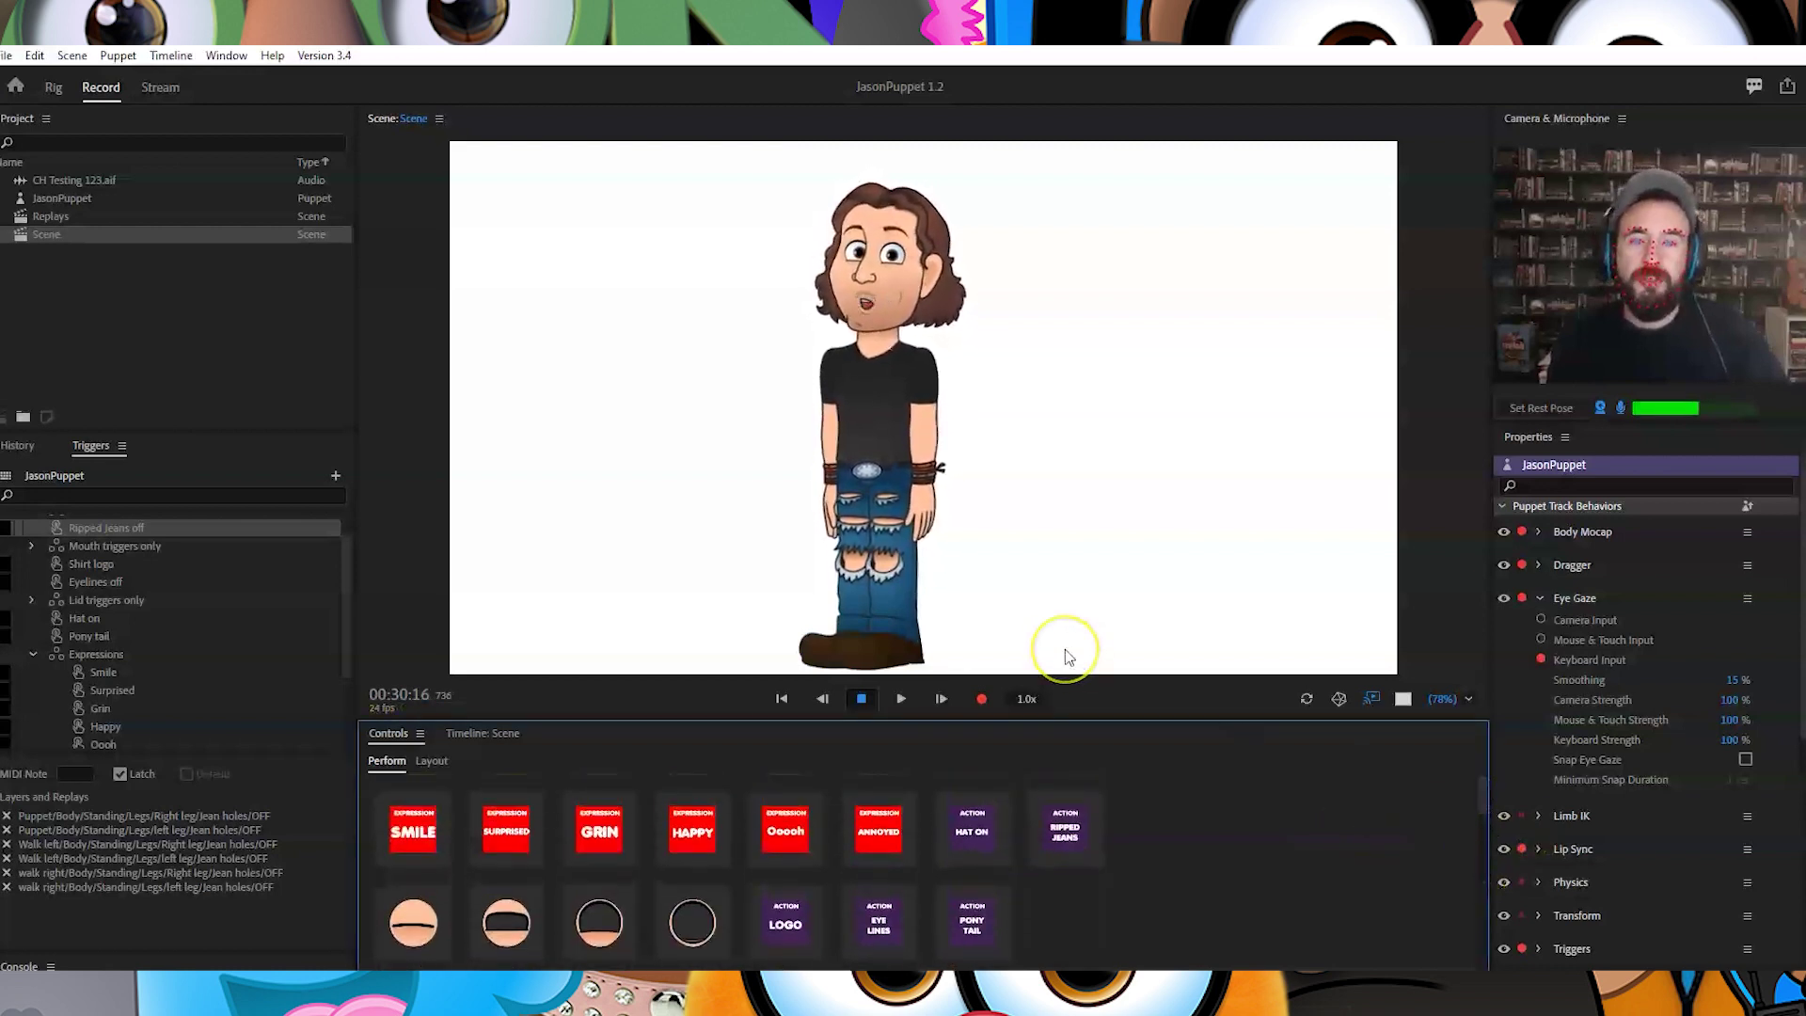
key("Left")
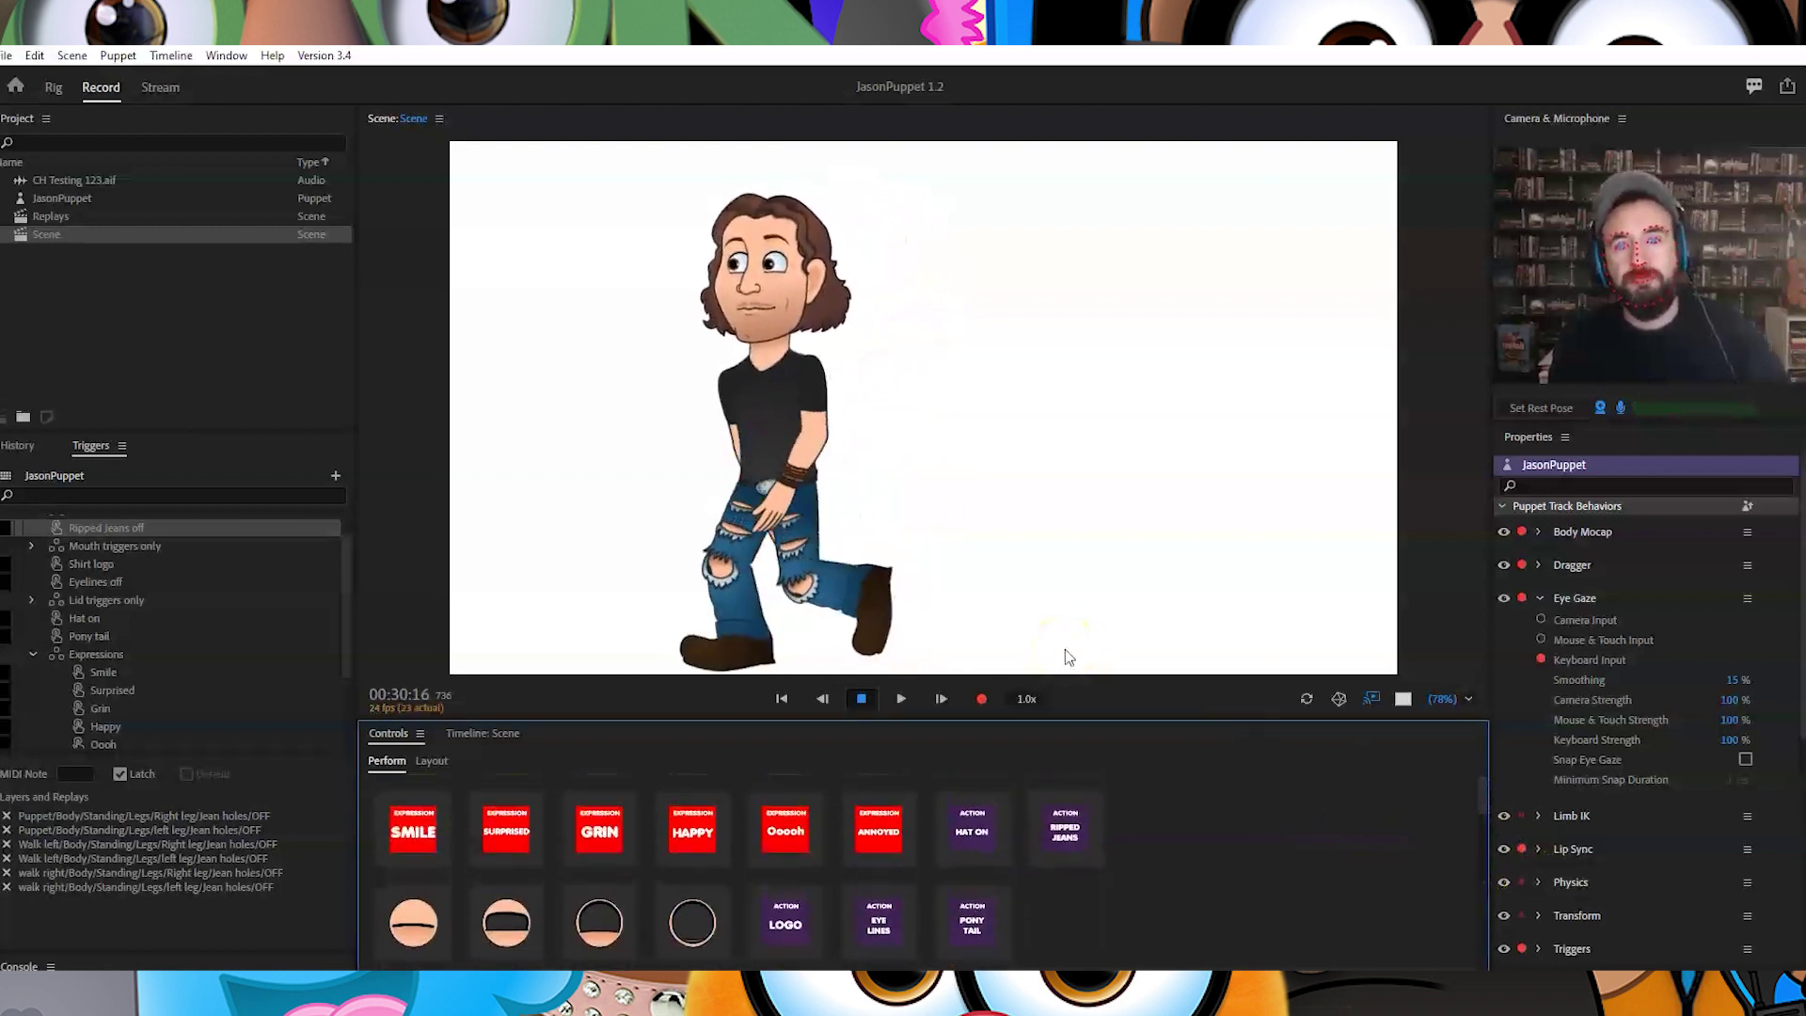
key("Right")
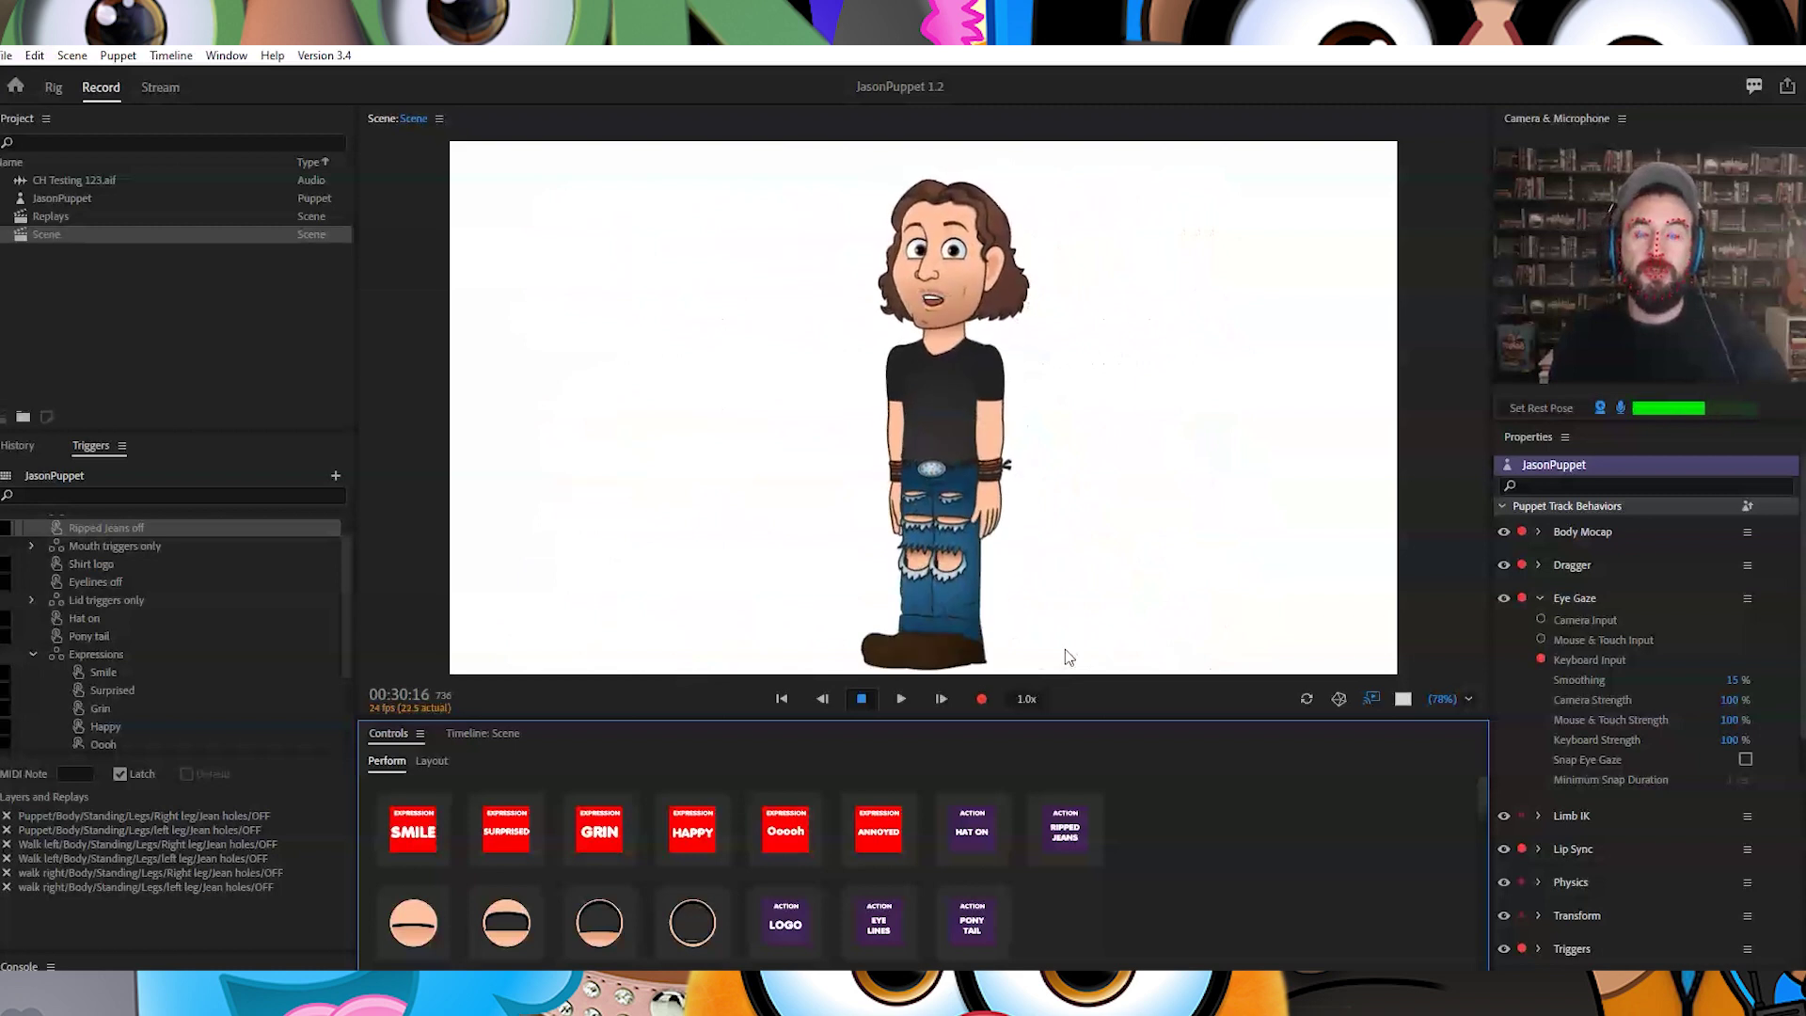
key("Left")
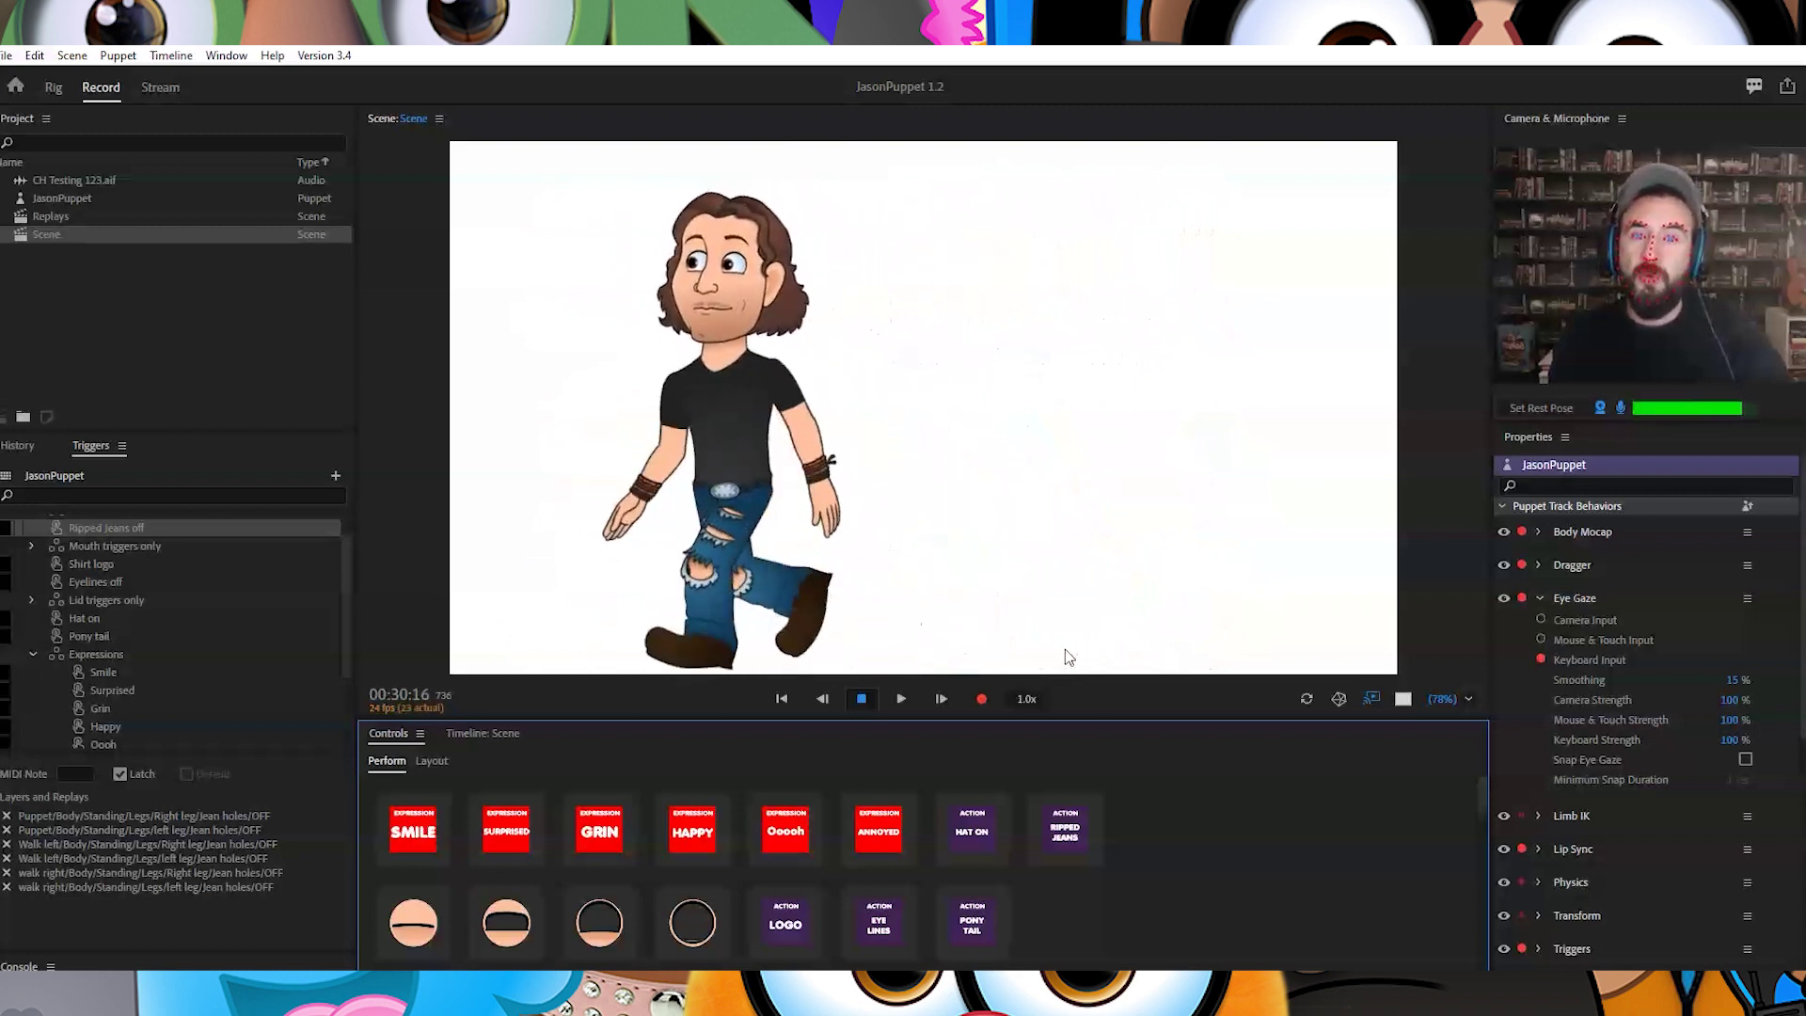
key("Right")
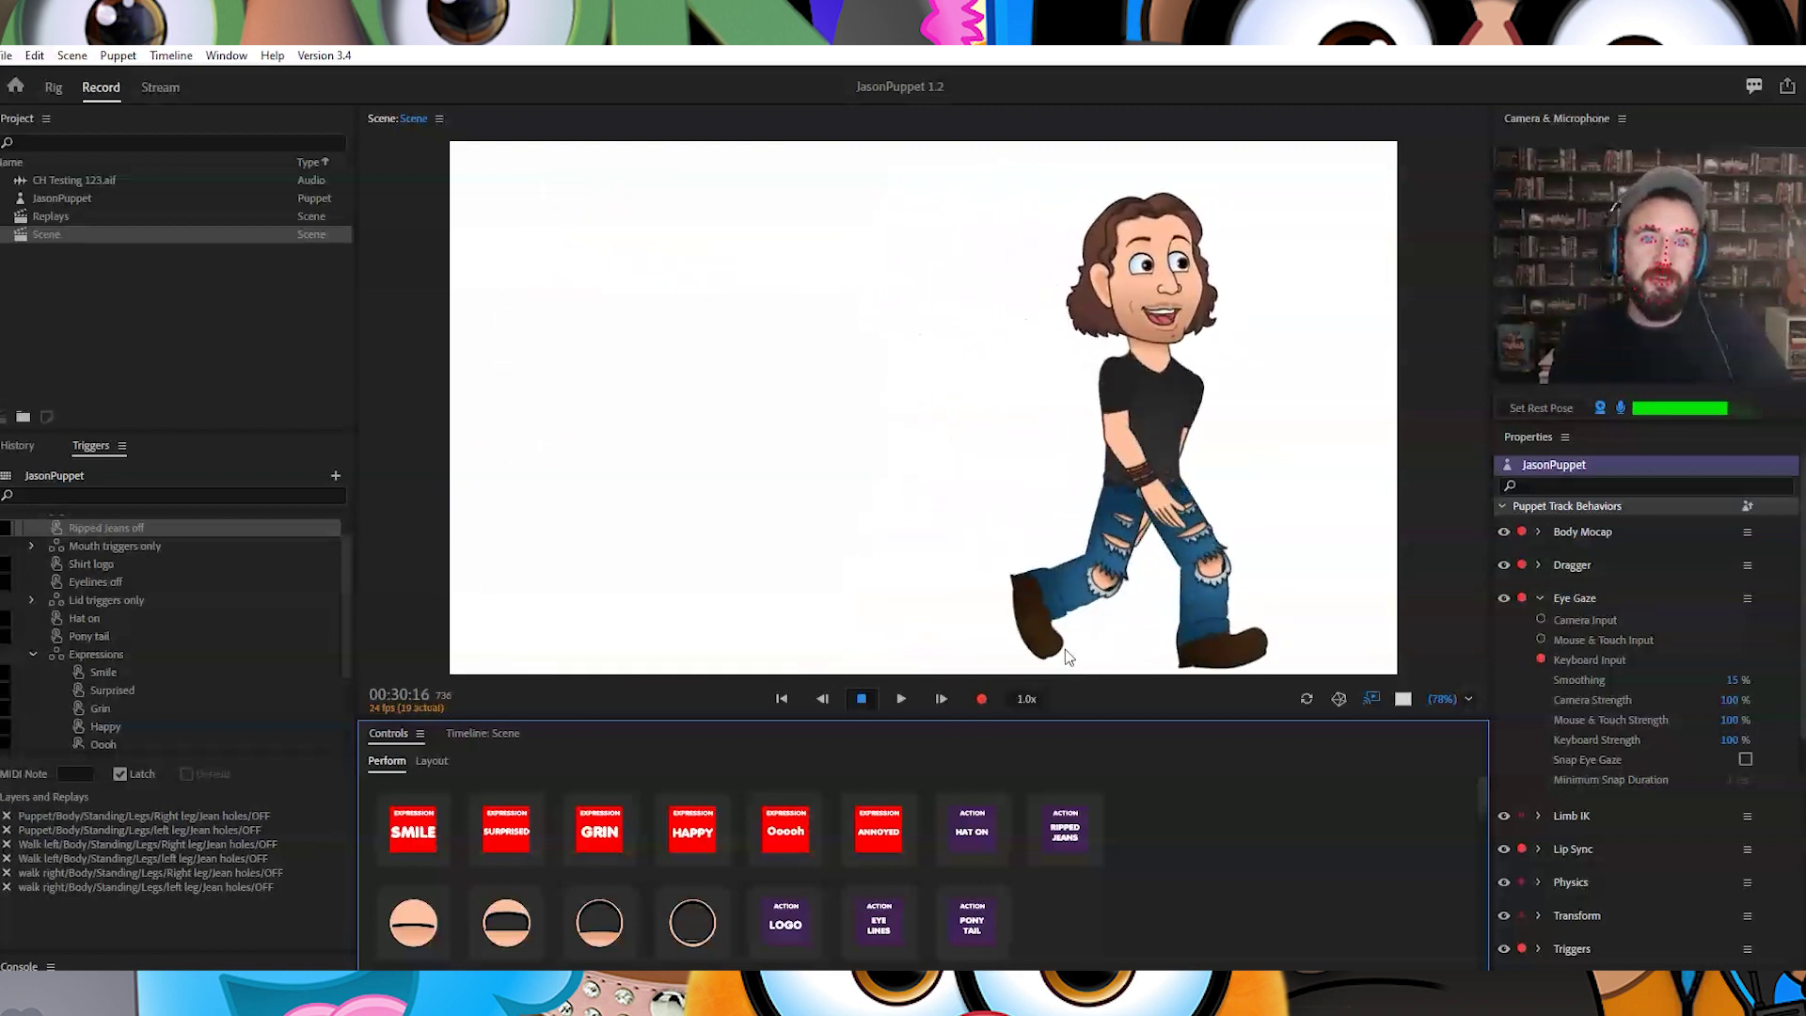
key("Left")
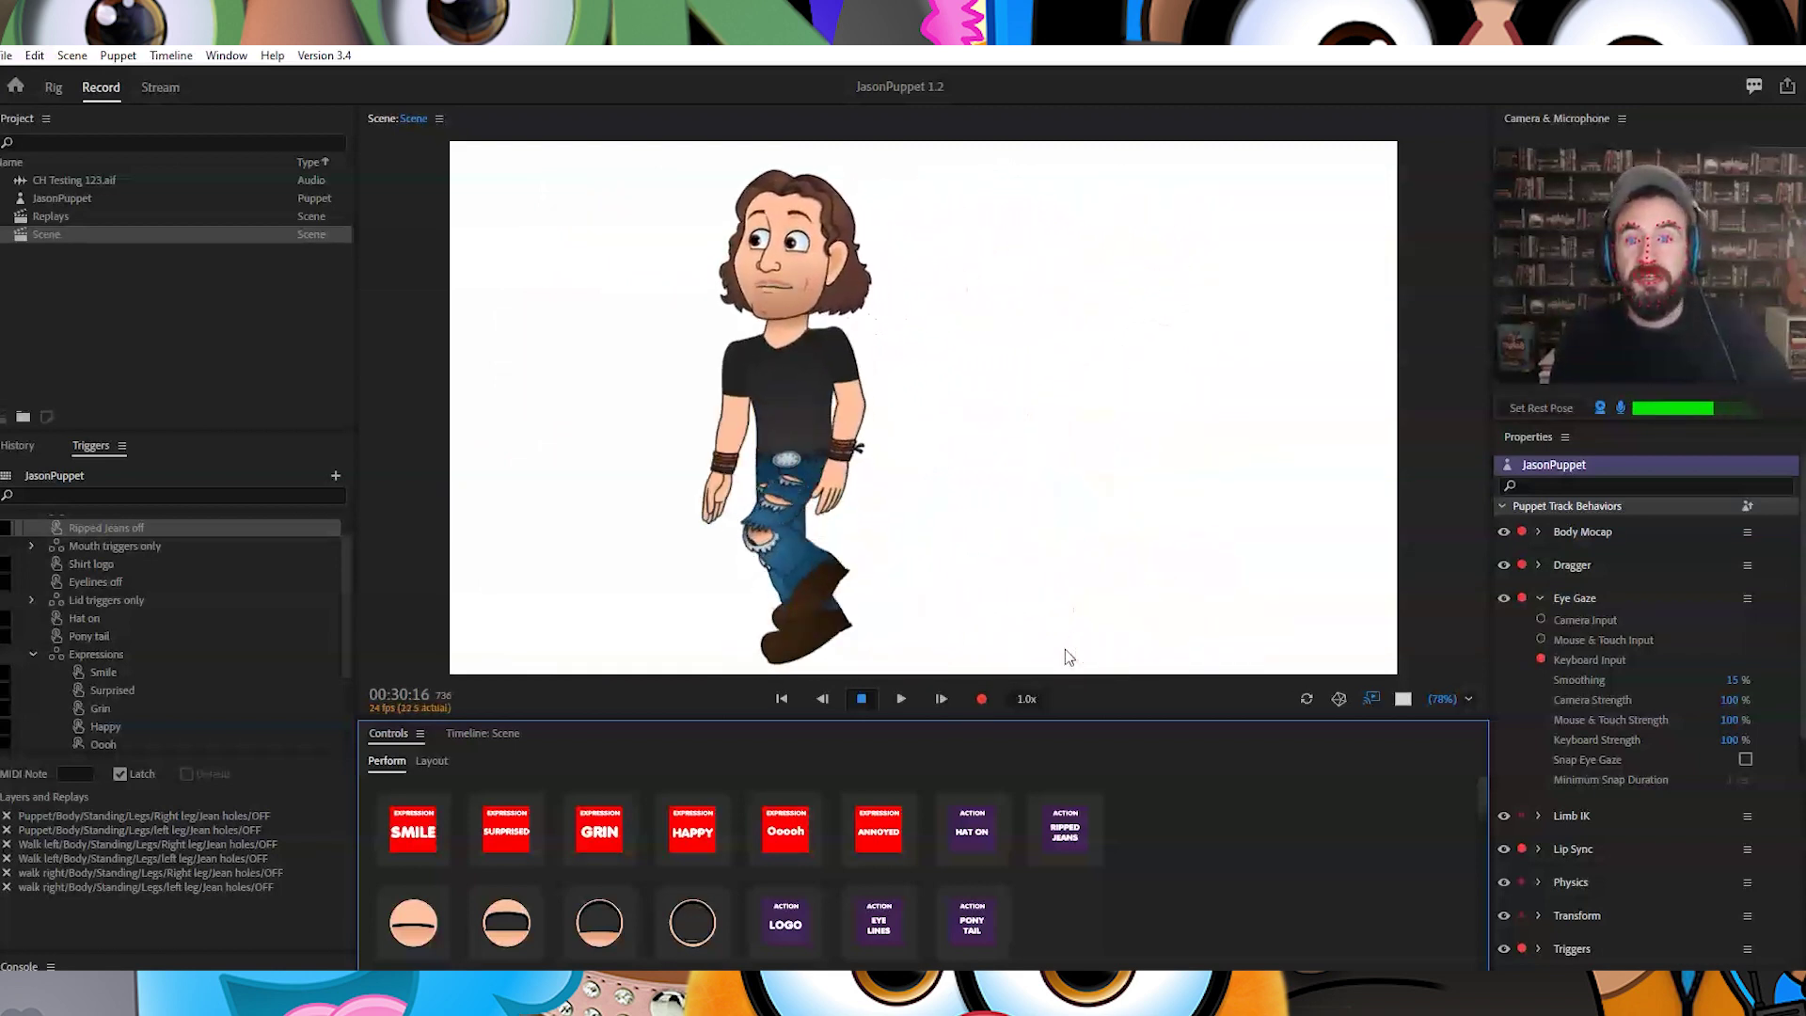
key("Right")
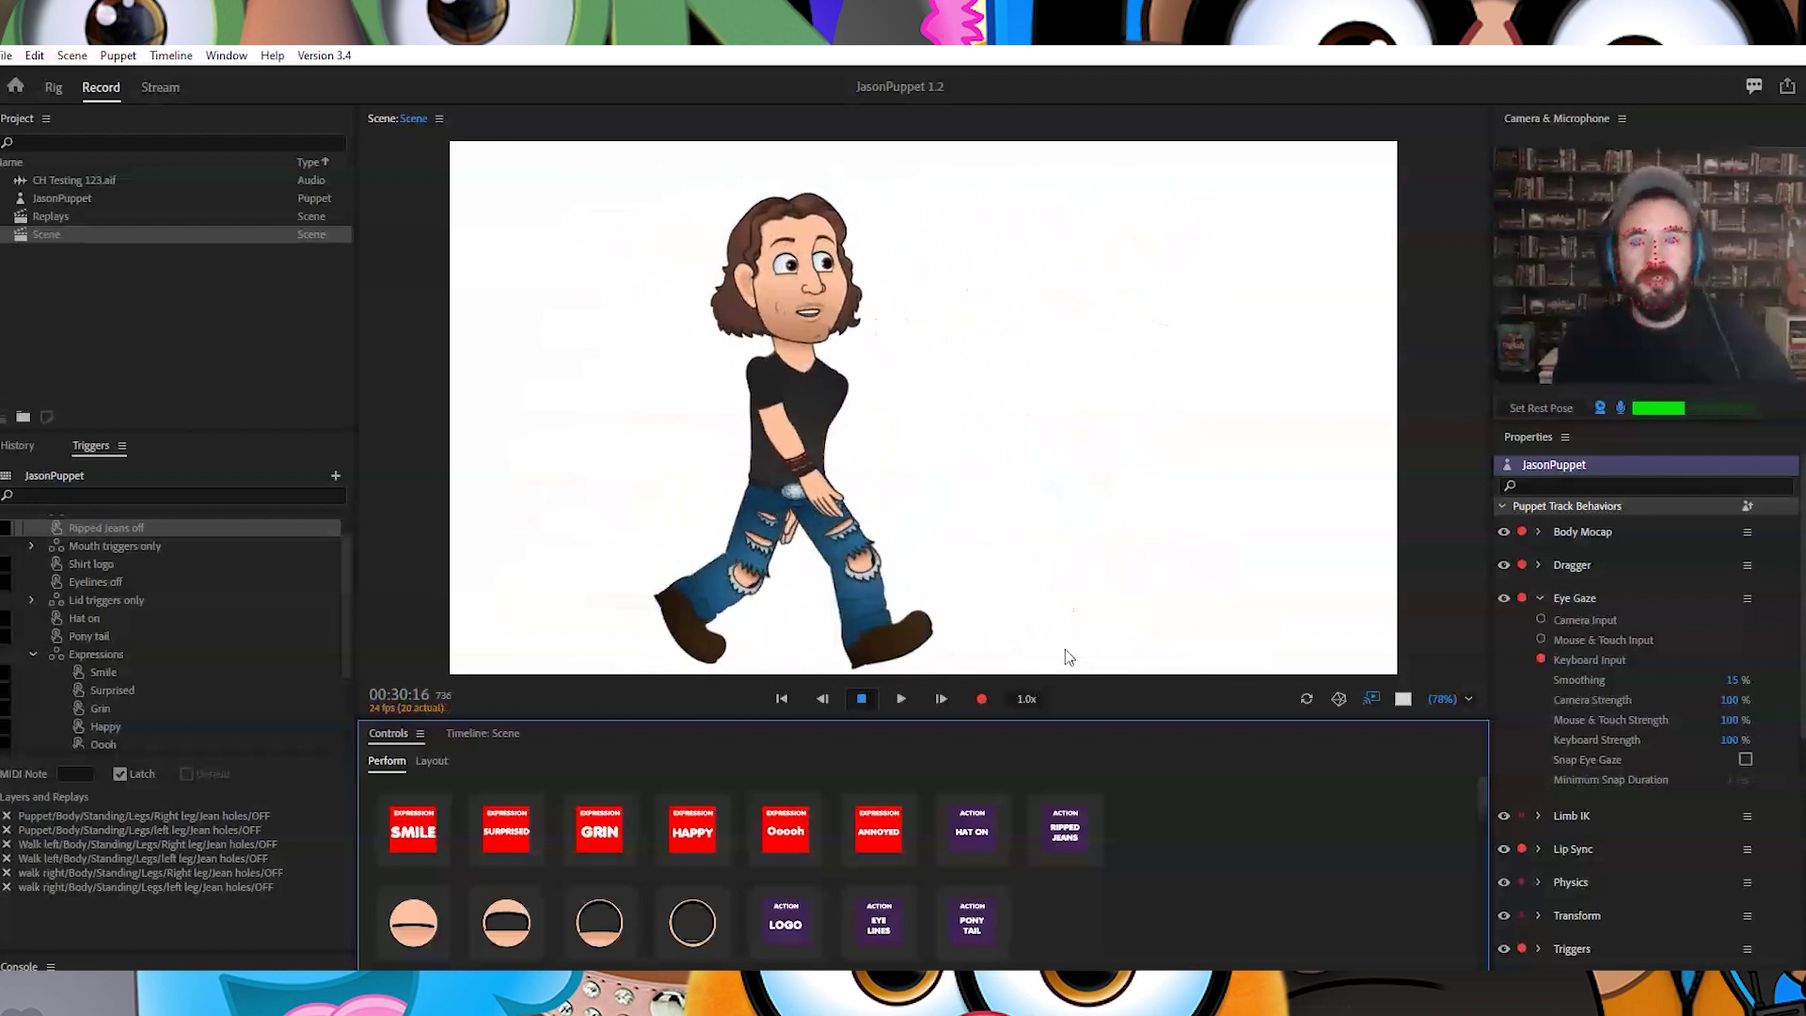
key("Left")
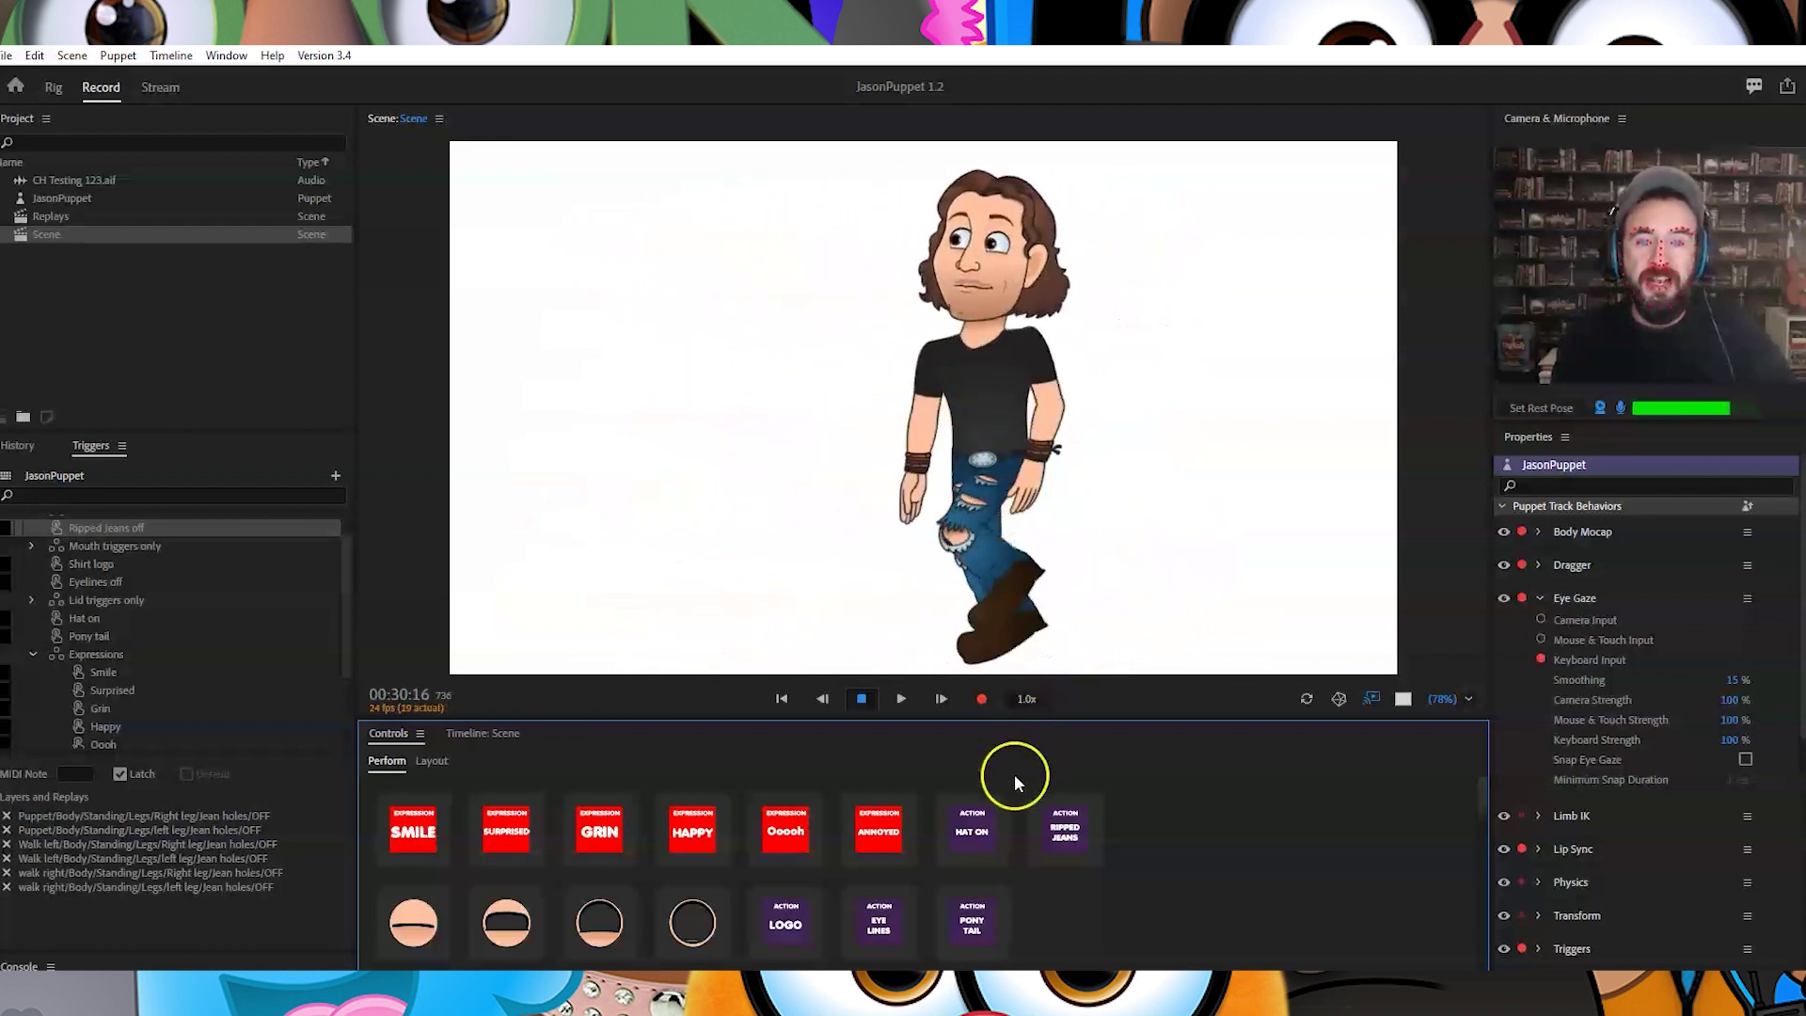
left_click(979, 832)
Walk the puppet right while toggling ripped jeans, ponytail, eye lines and the shirt logo
key("Right")
left_click(1063, 837)
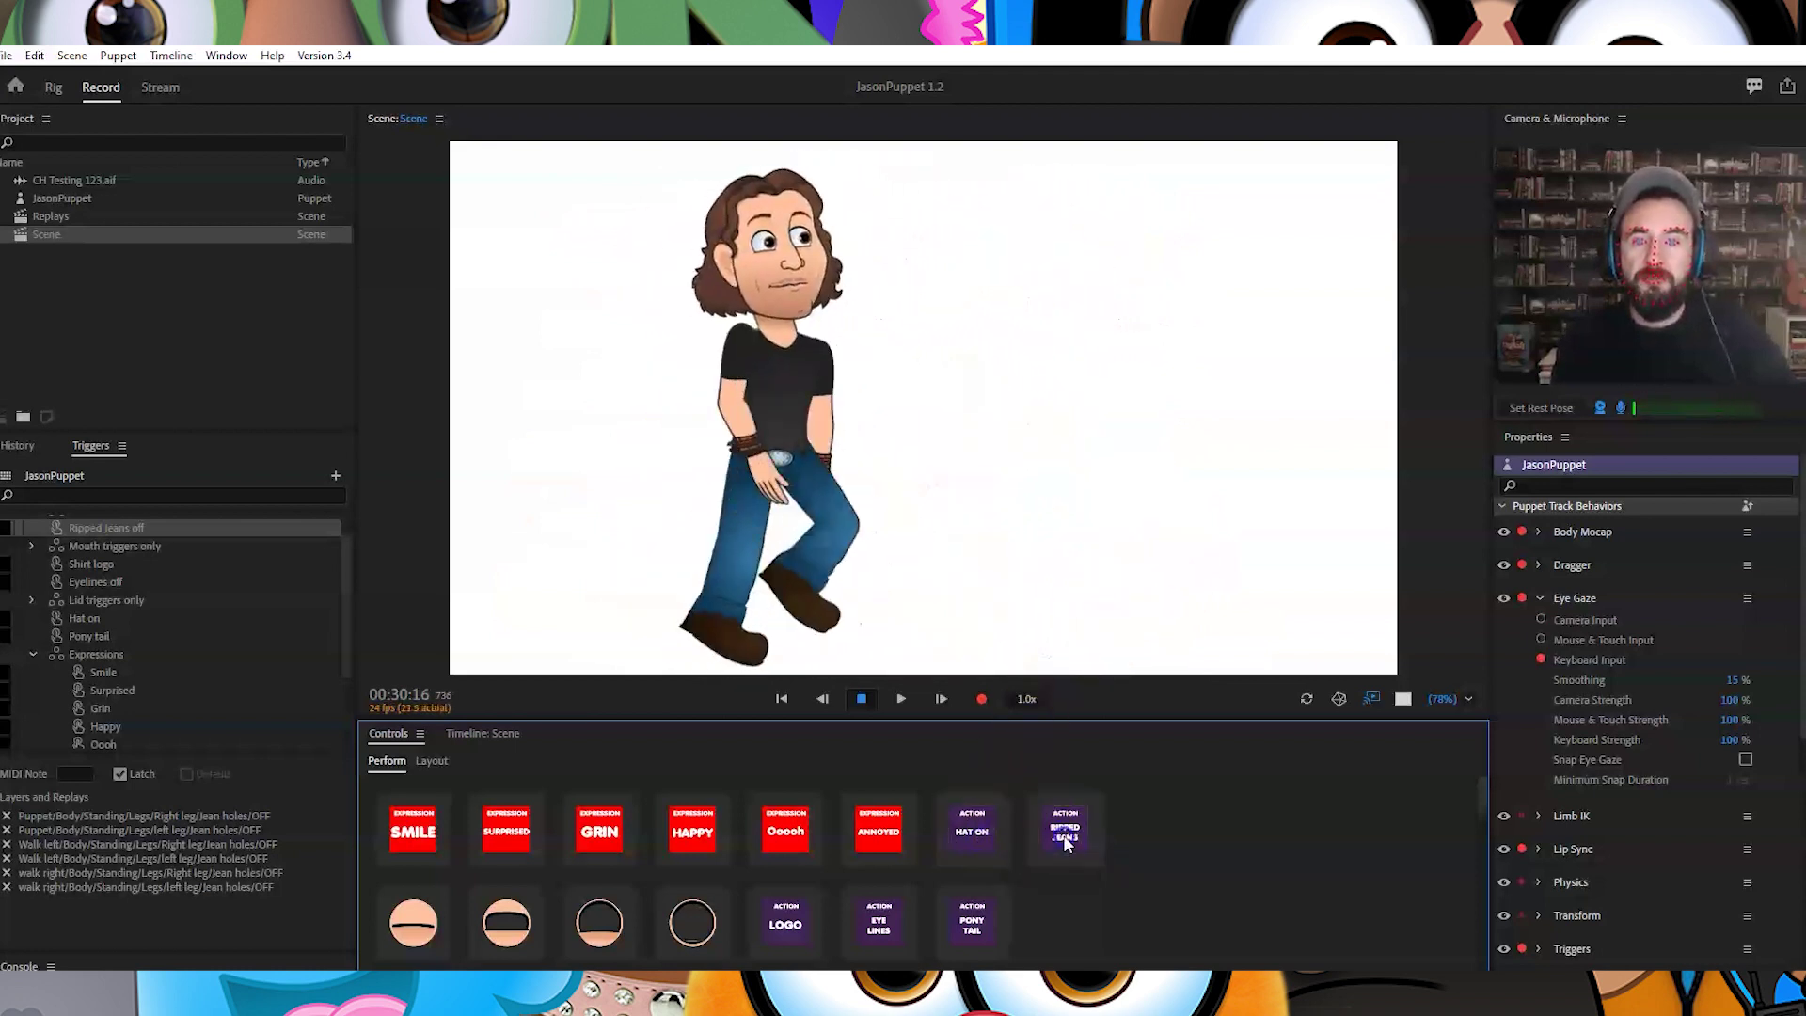
left_click(1007, 903)
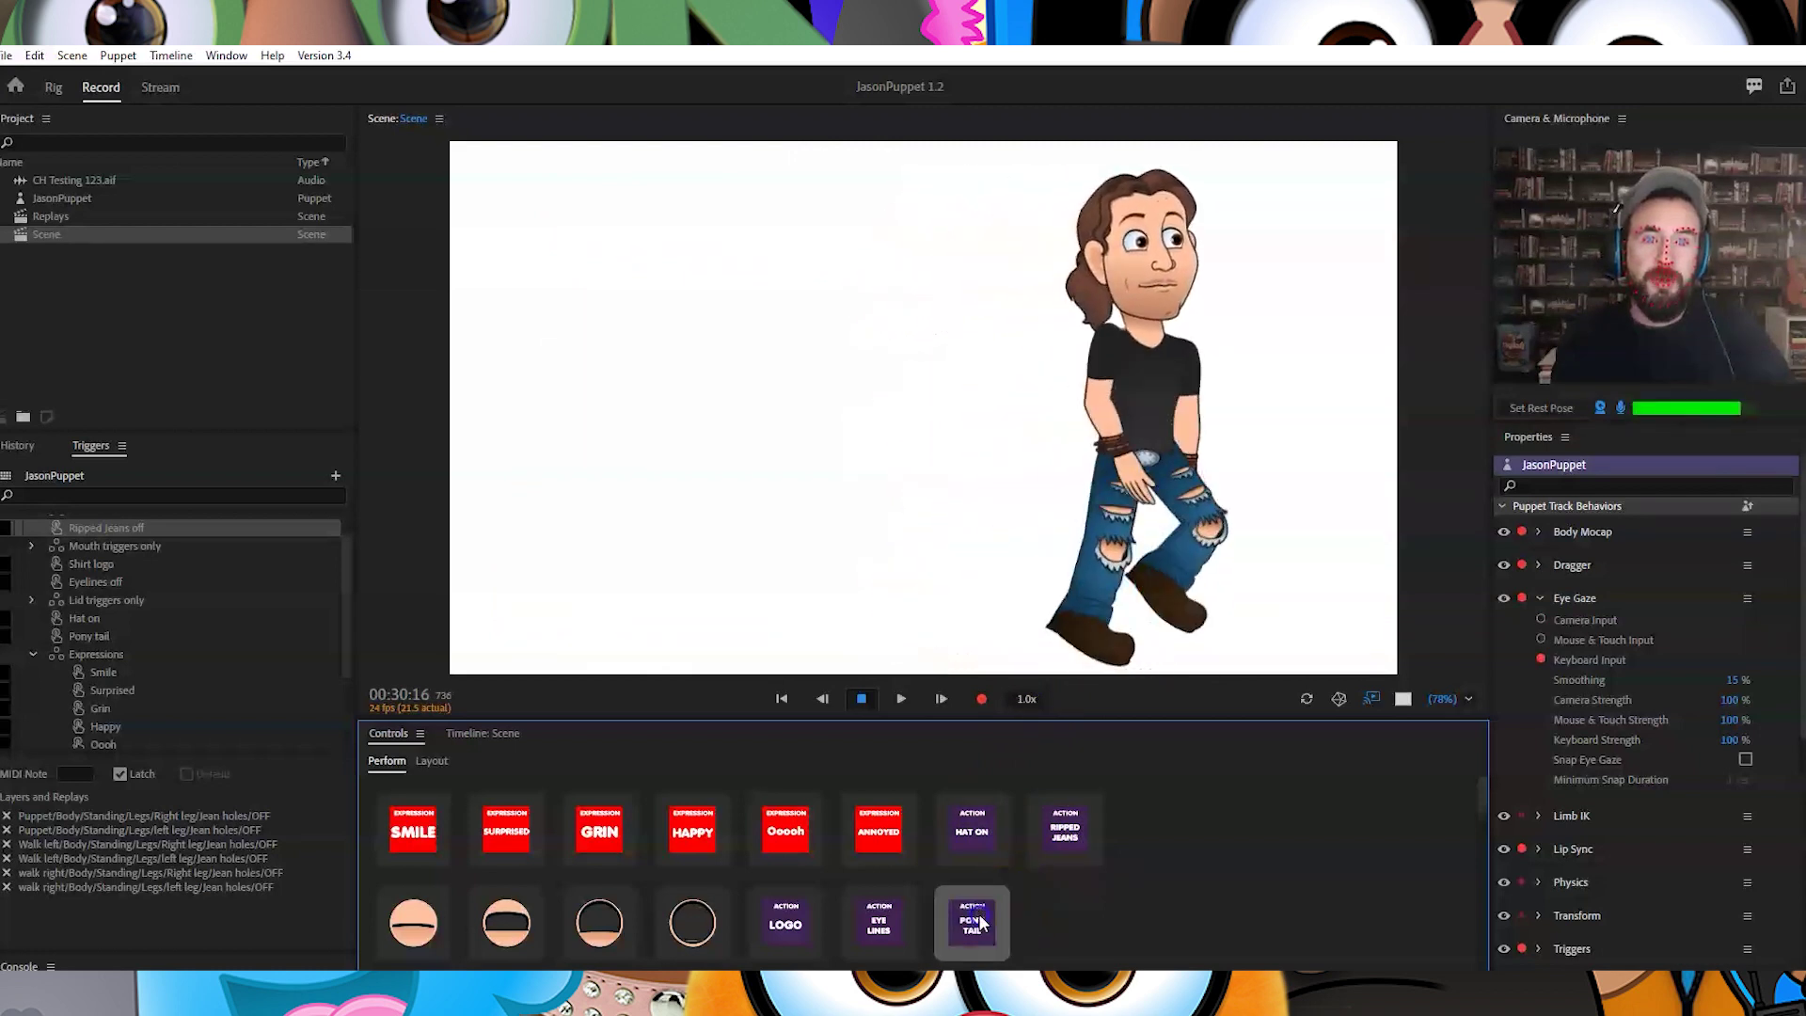
left_click(898, 915)
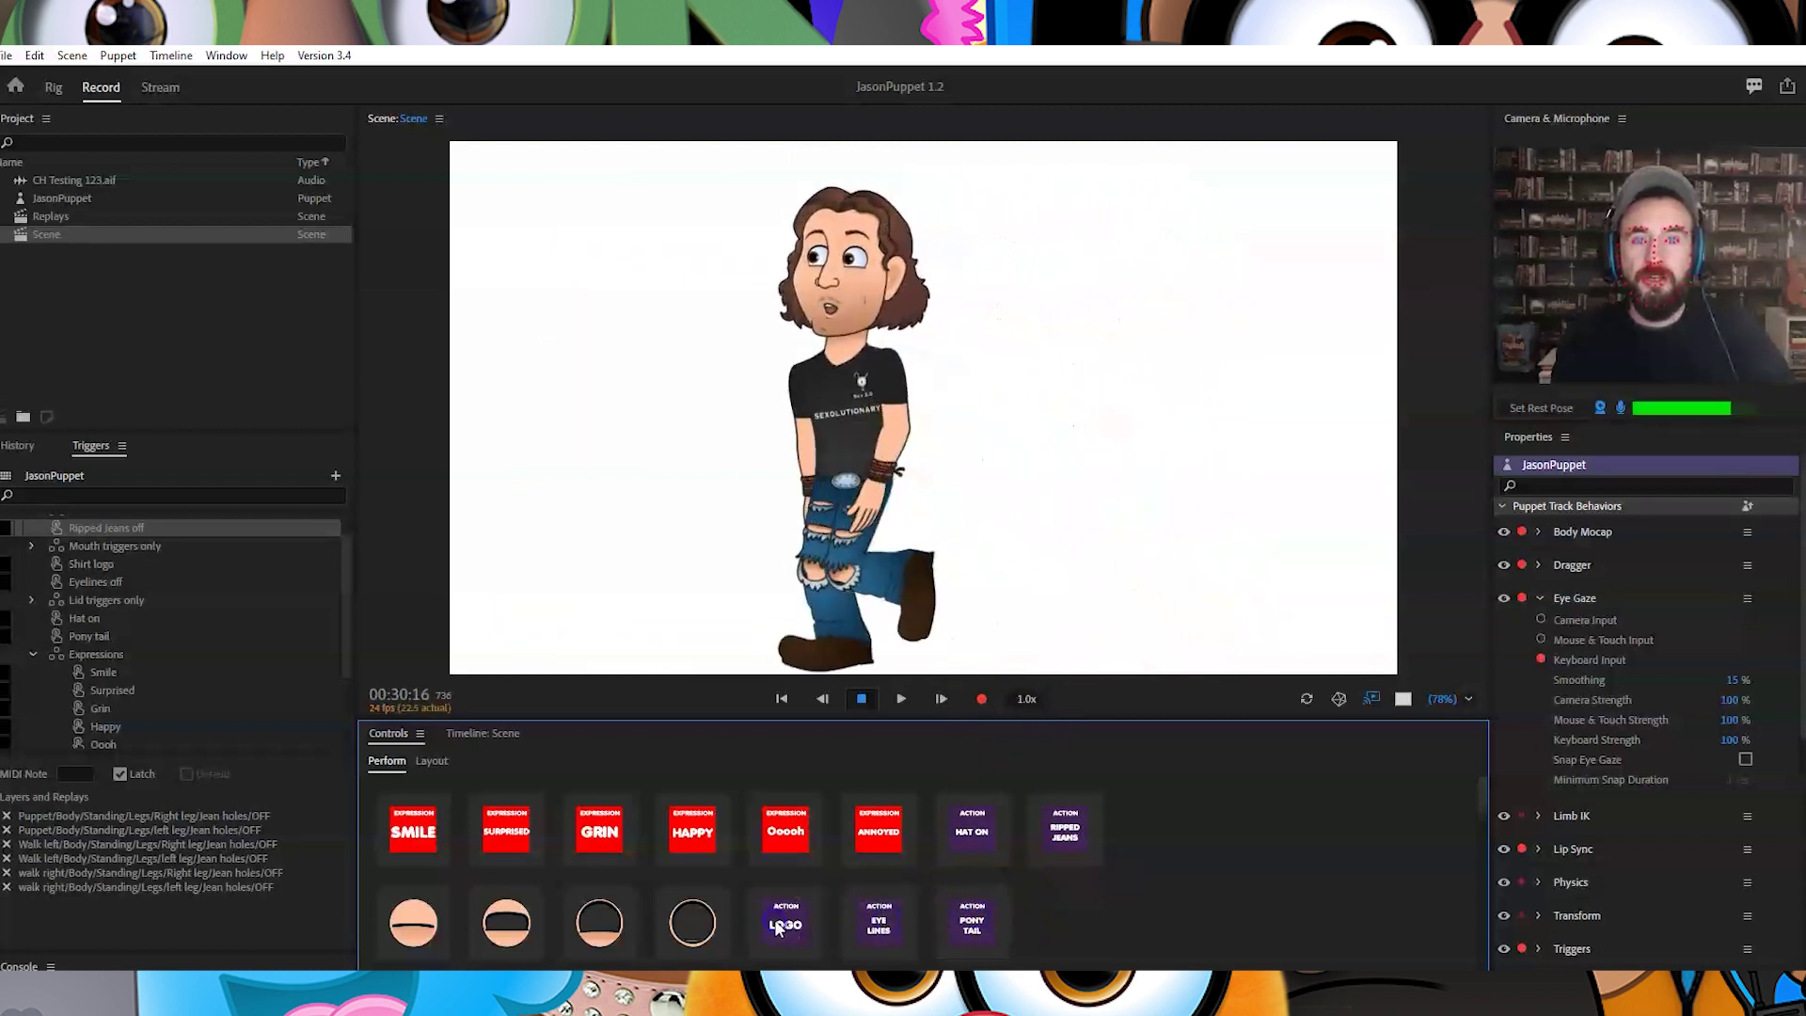
left_click(813, 917)
left_click(875, 914)
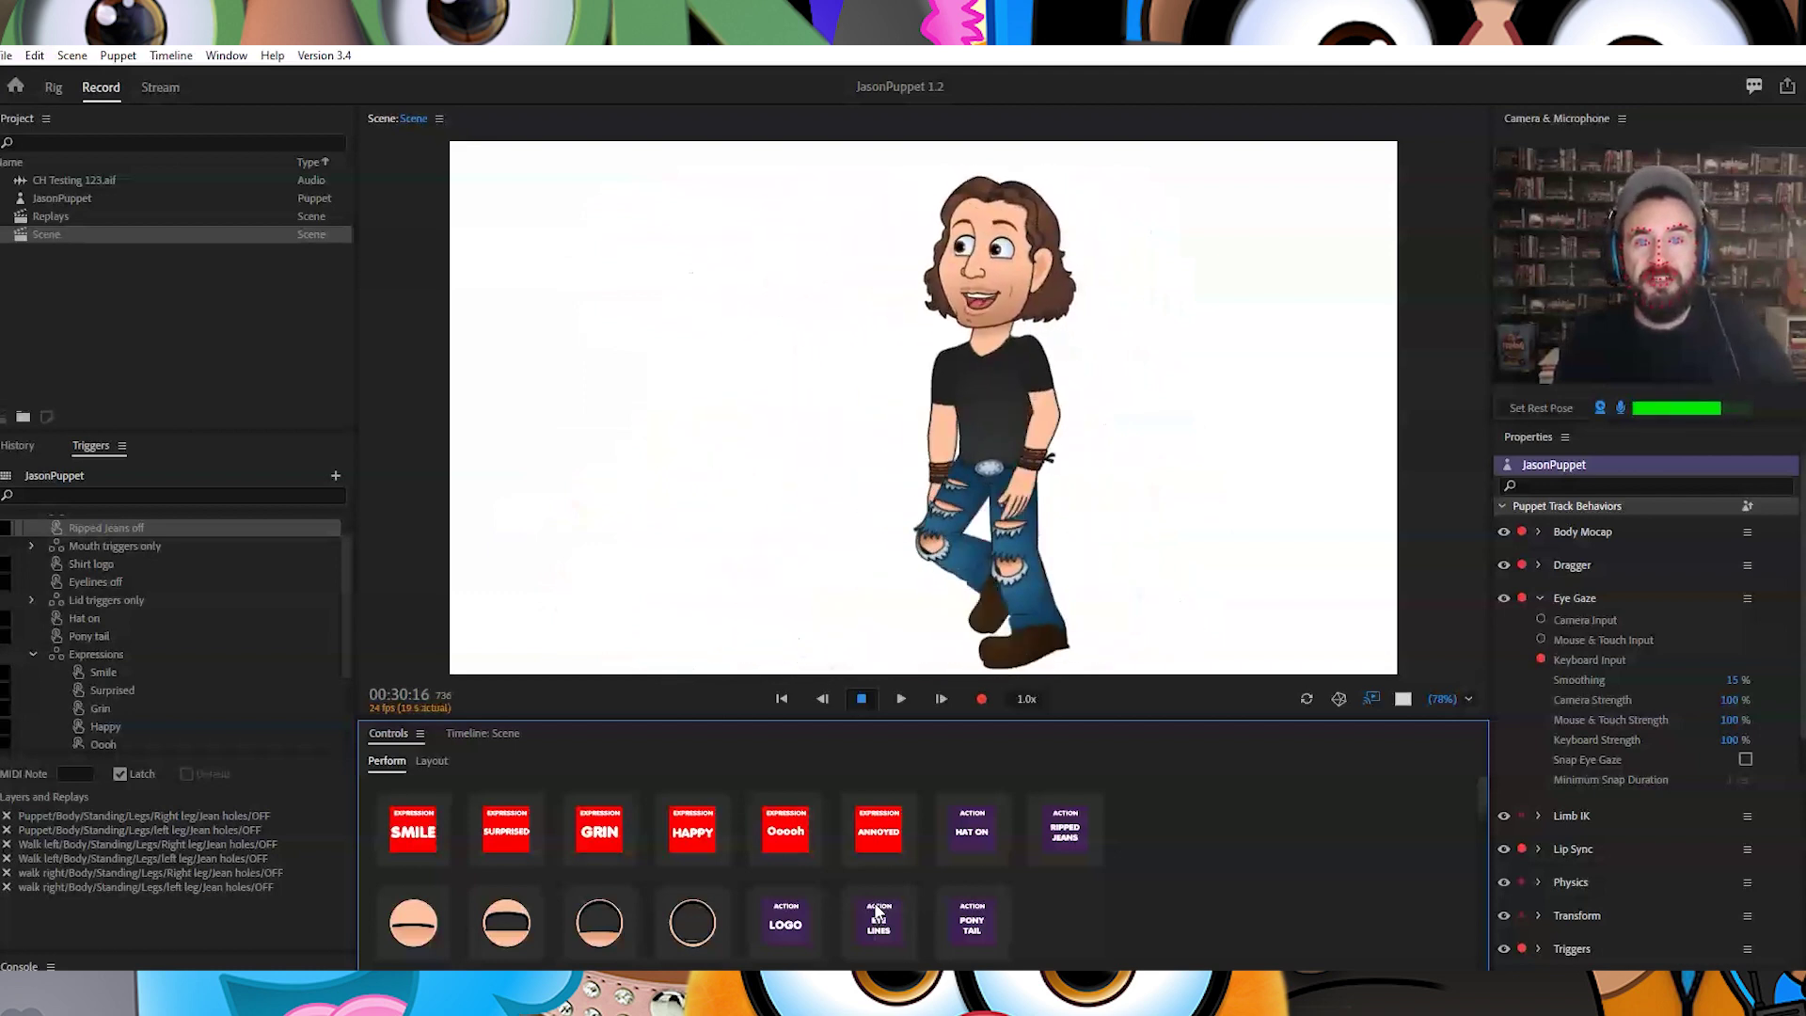
left_click(869, 917)
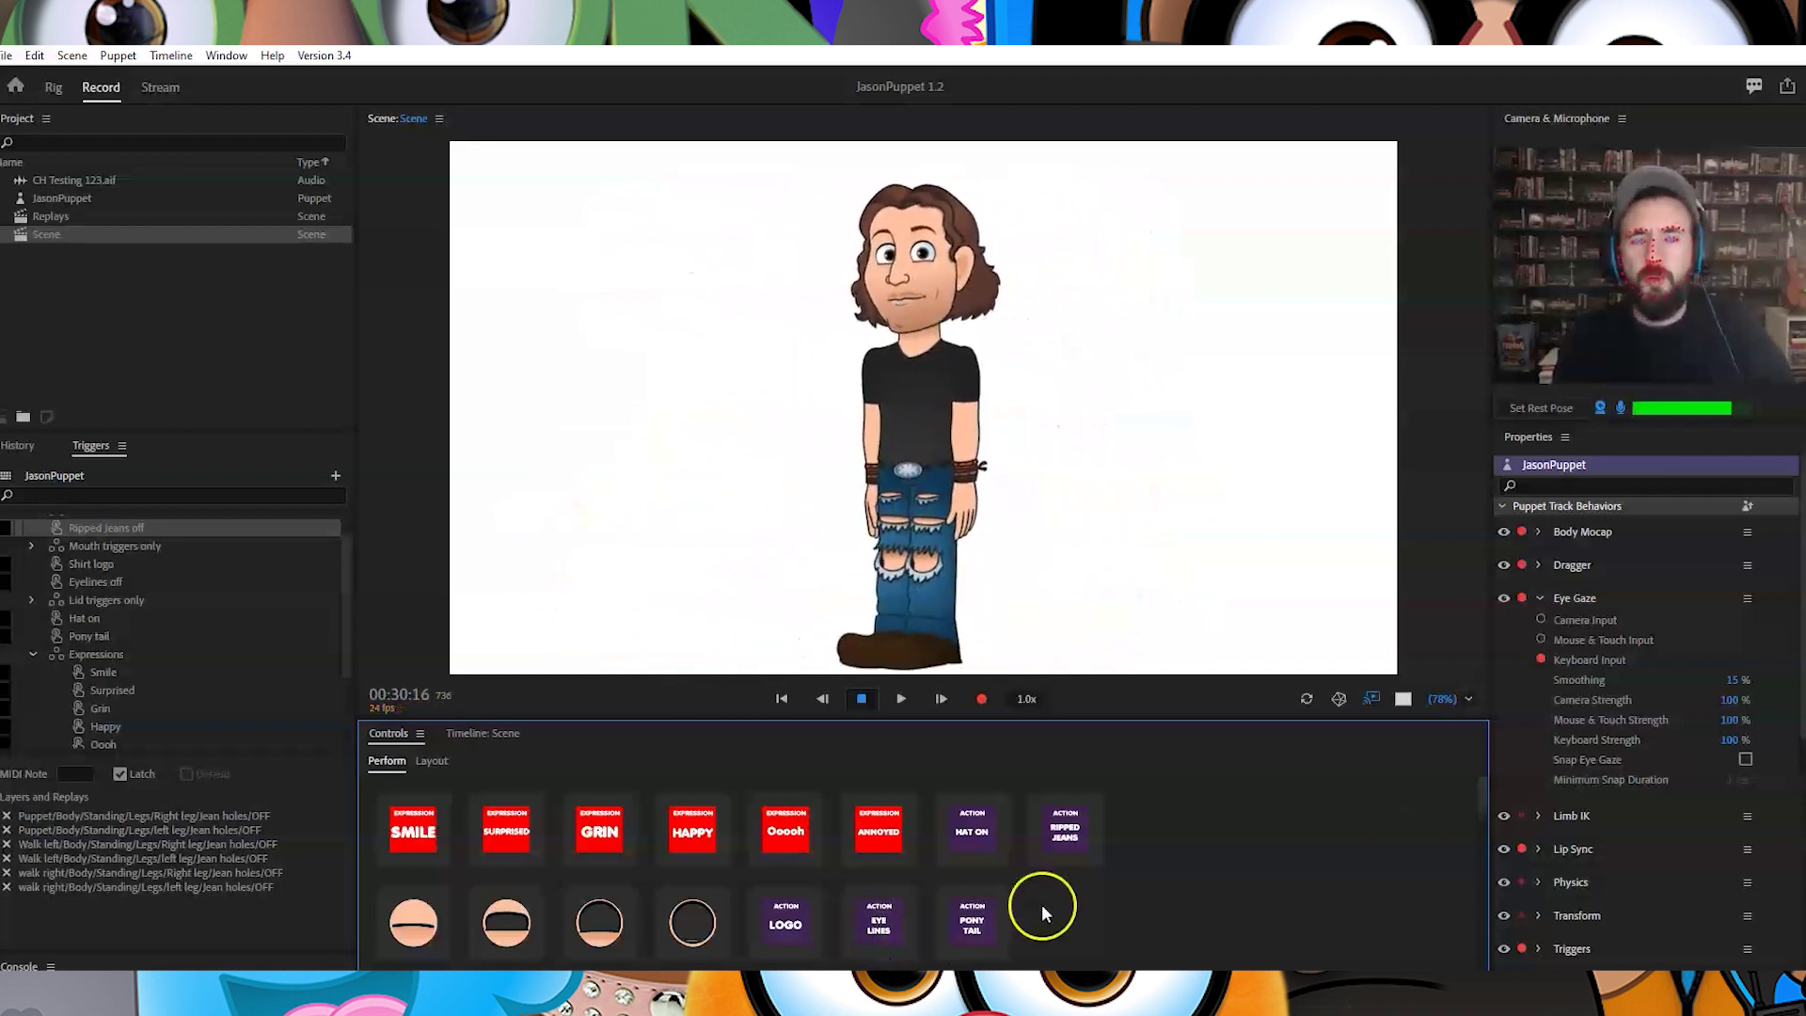
Cycle the left arm through Pocket, L Hip, L Point Right, L Point, Thumb Up and Gesture, then Right Gesture
left_click_drag(1482, 786, 1480, 855)
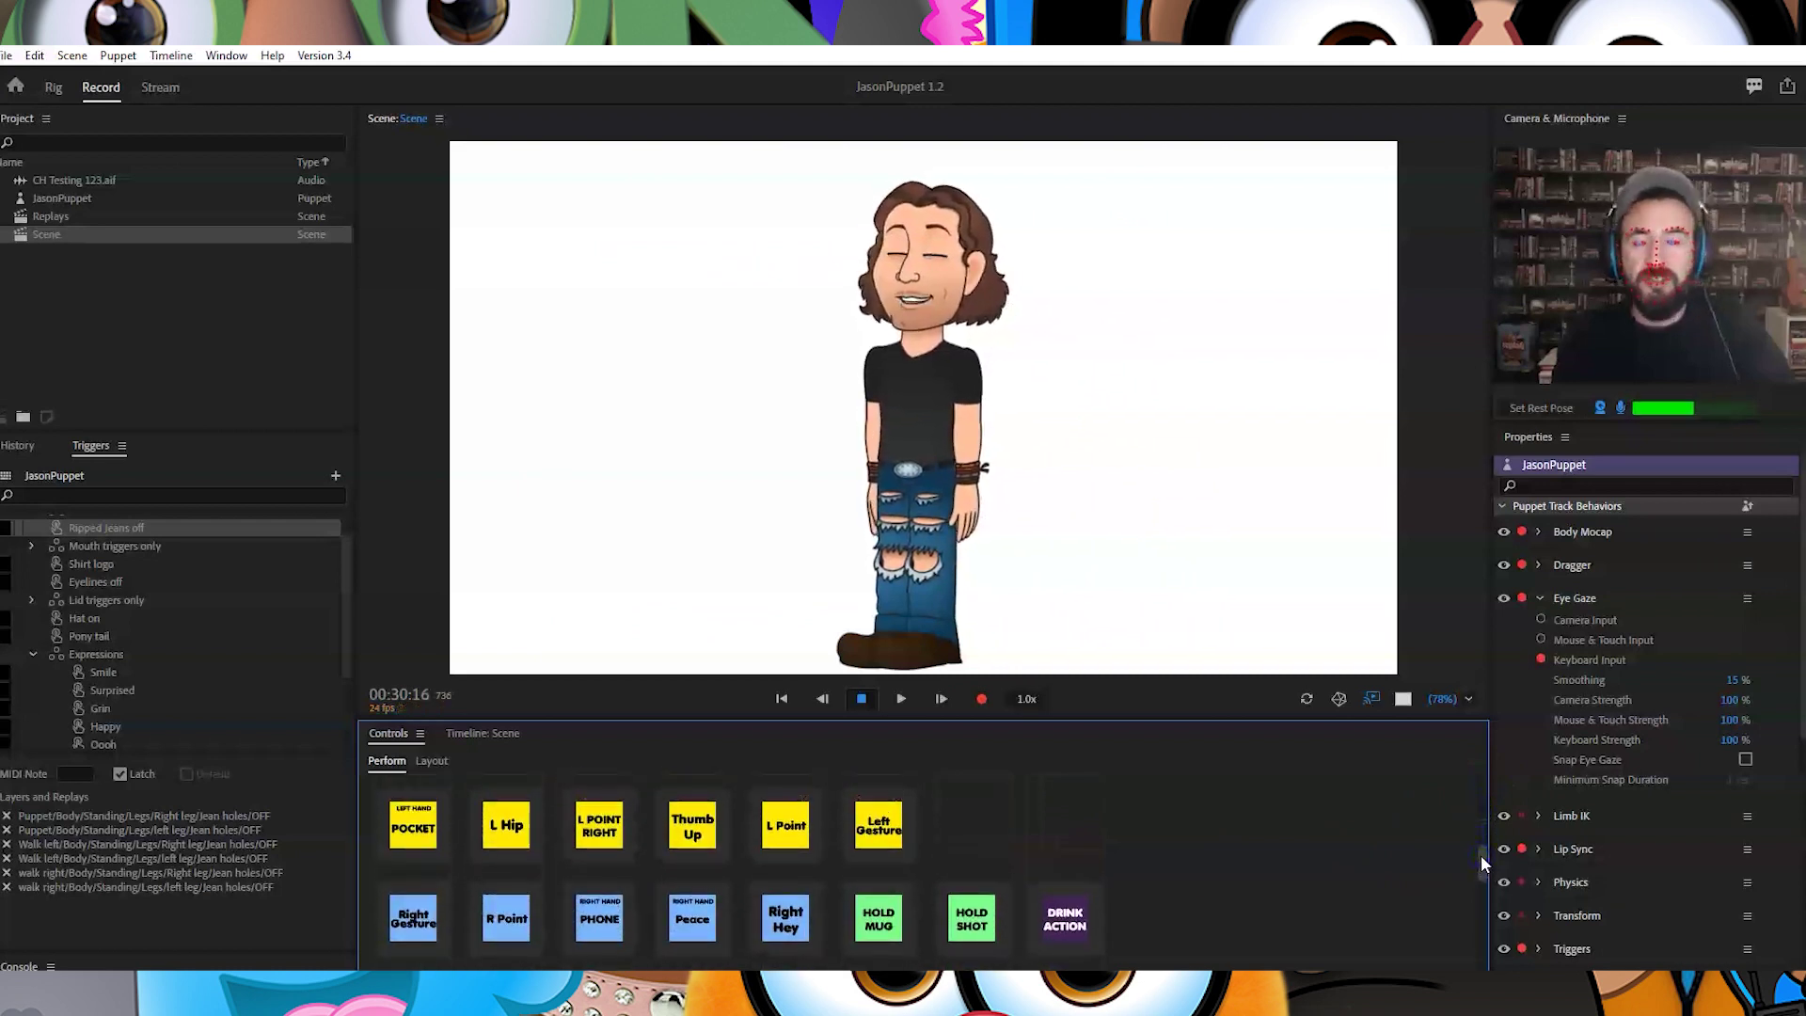
left_click(414, 828)
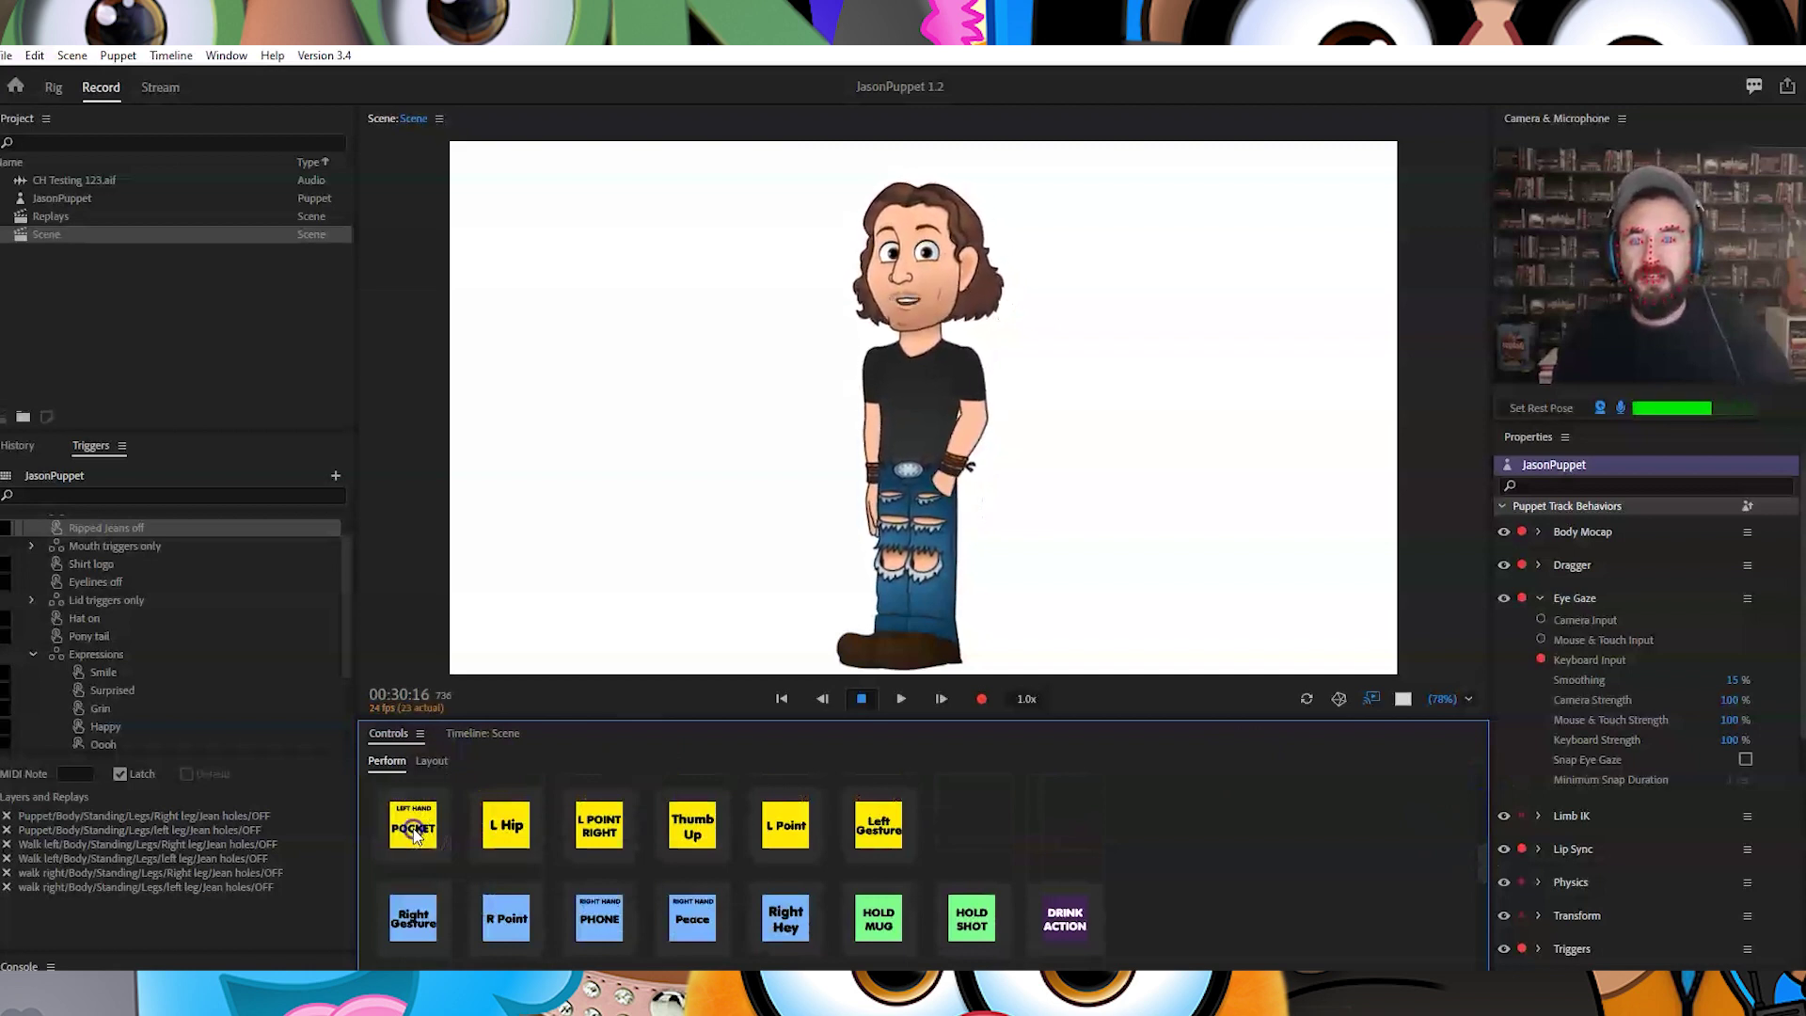
left_click(517, 827)
left_click(599, 832)
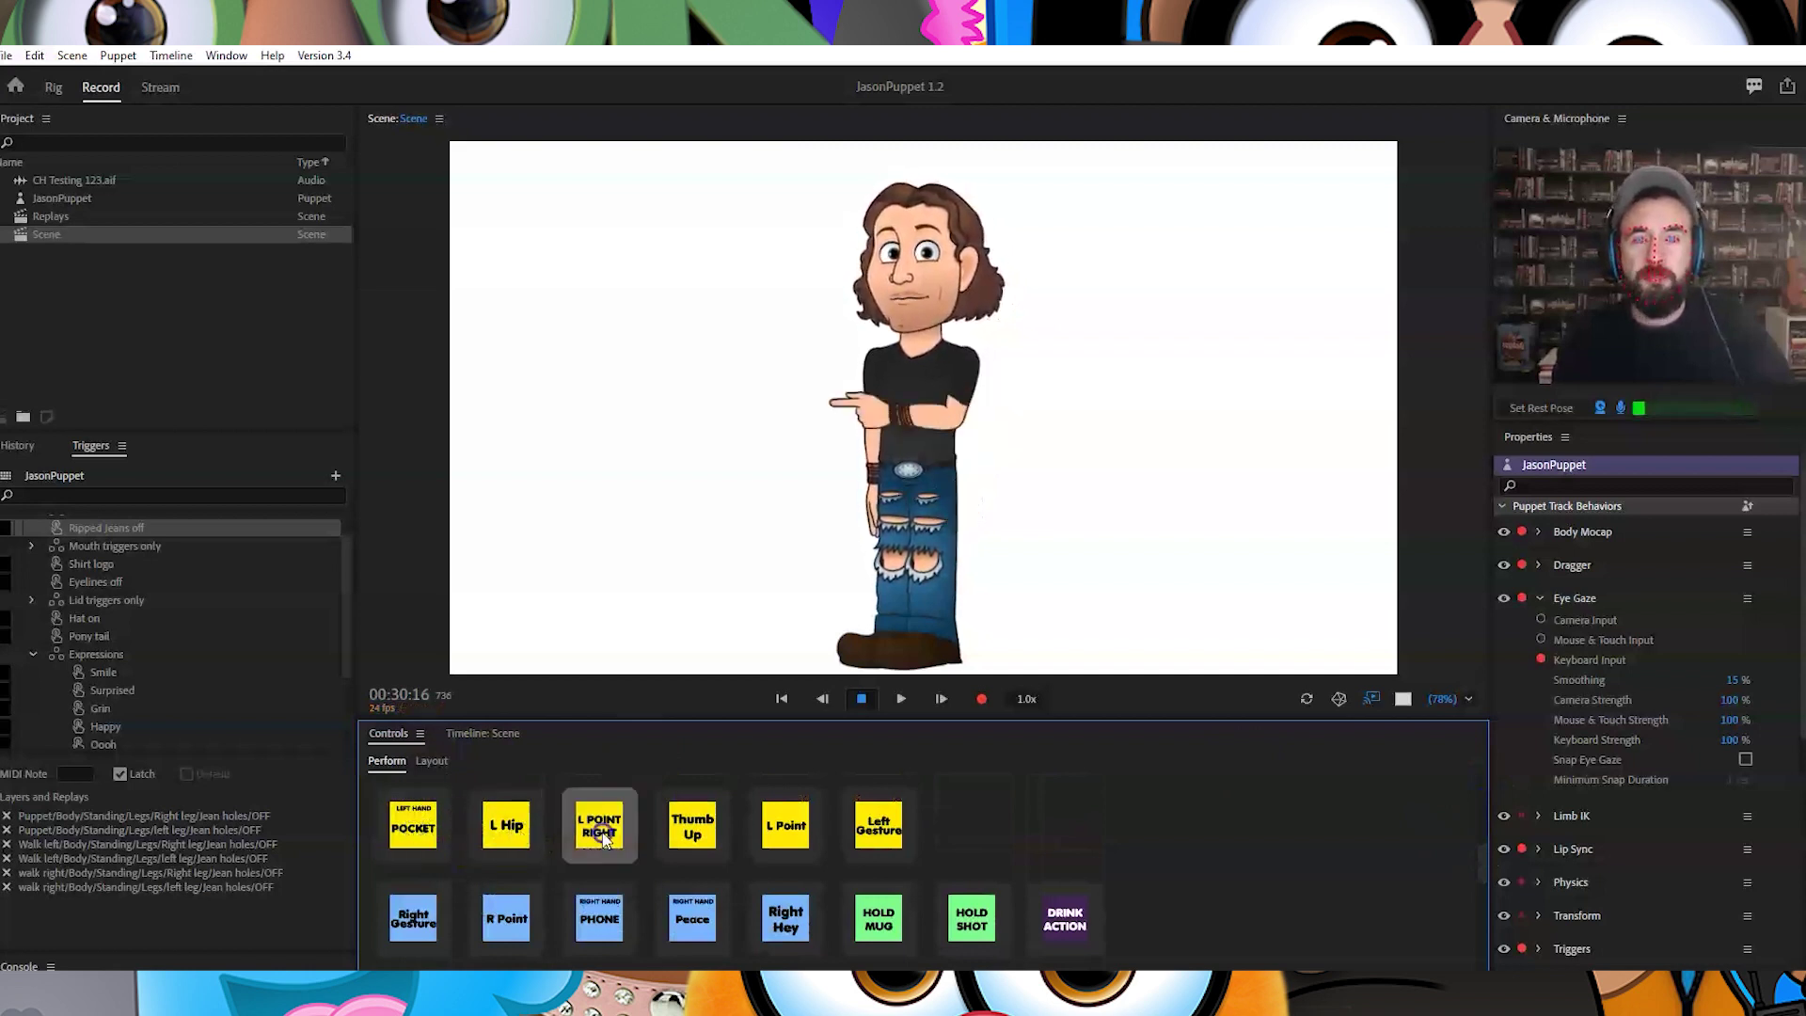
left_click(807, 826)
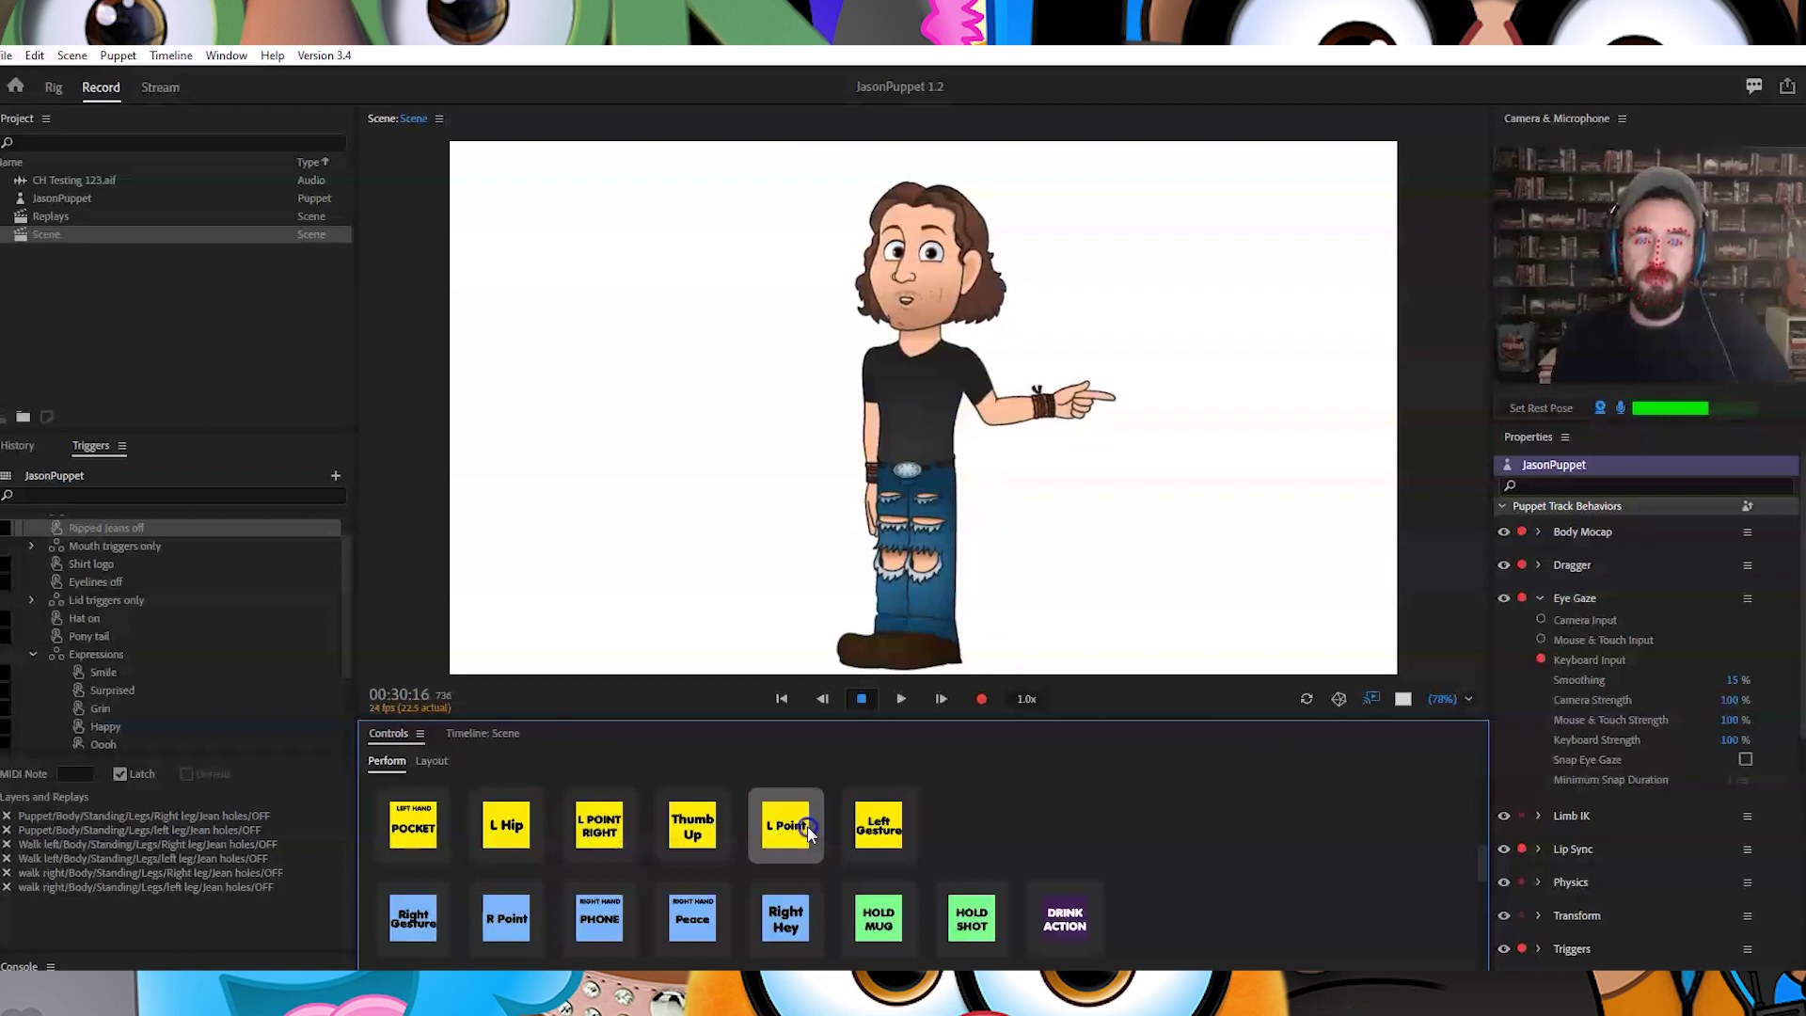
left_click(711, 831)
left_click(892, 828)
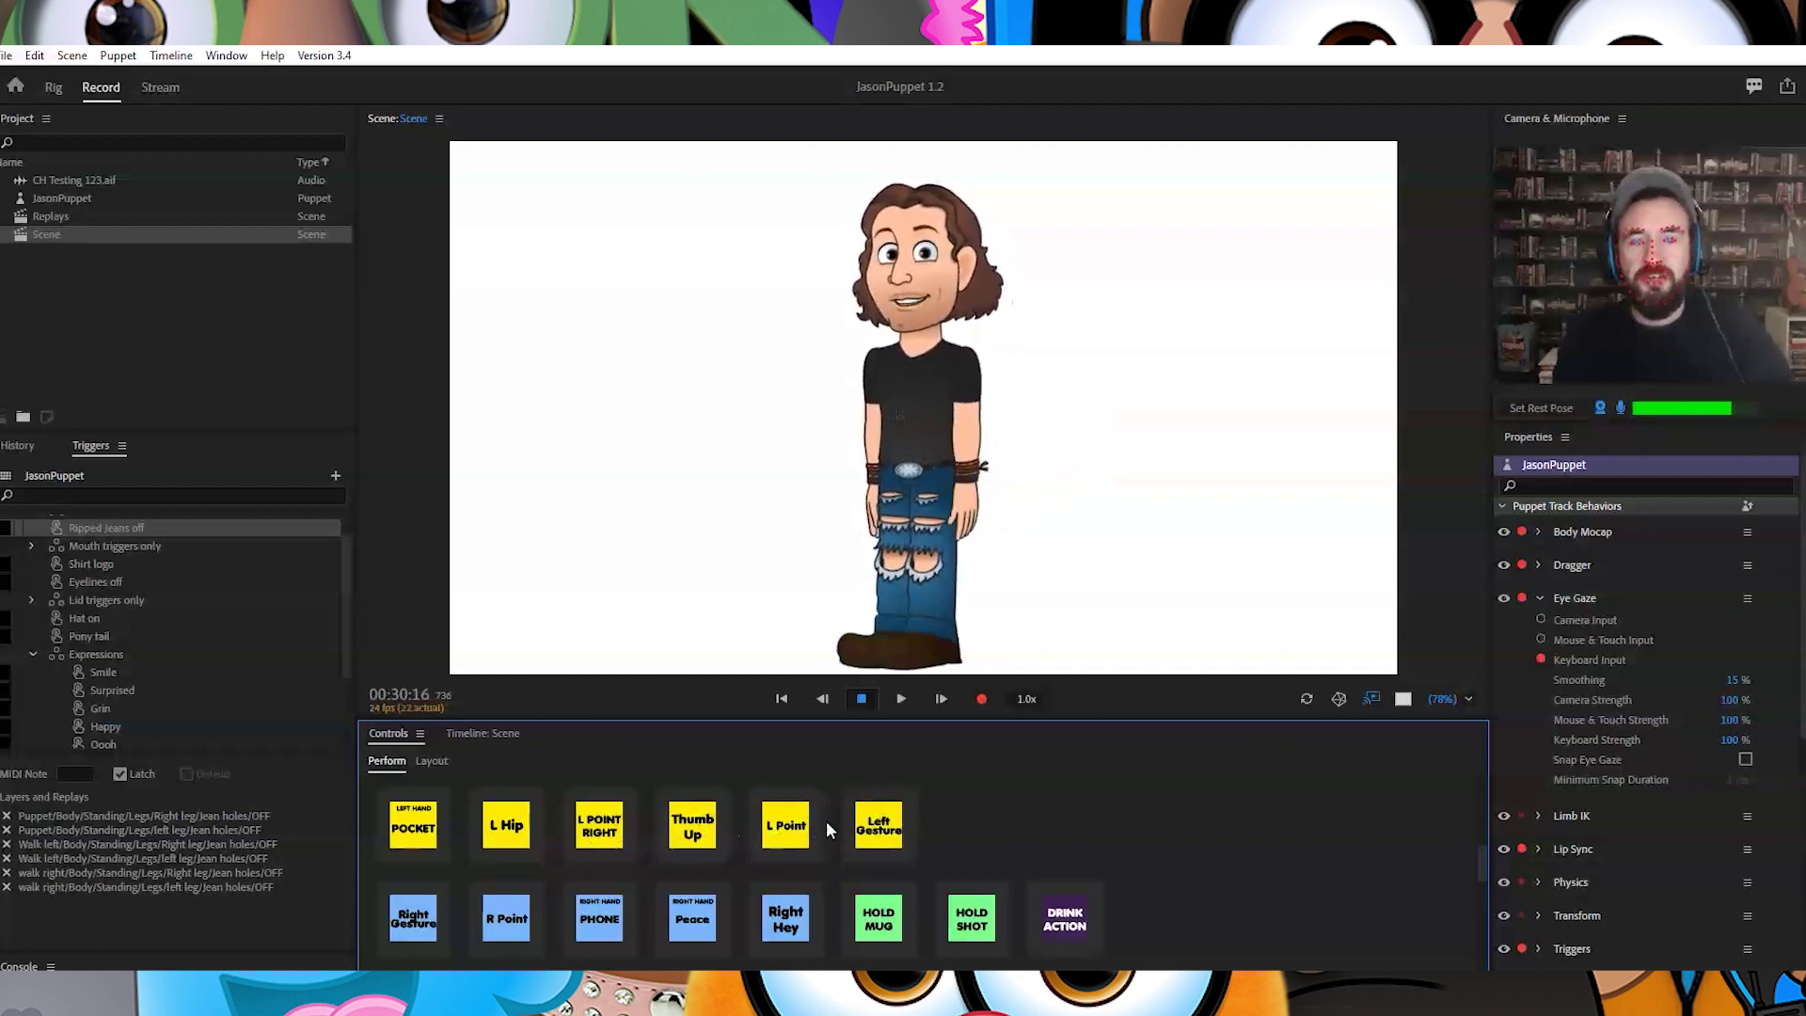
left_click(457, 918)
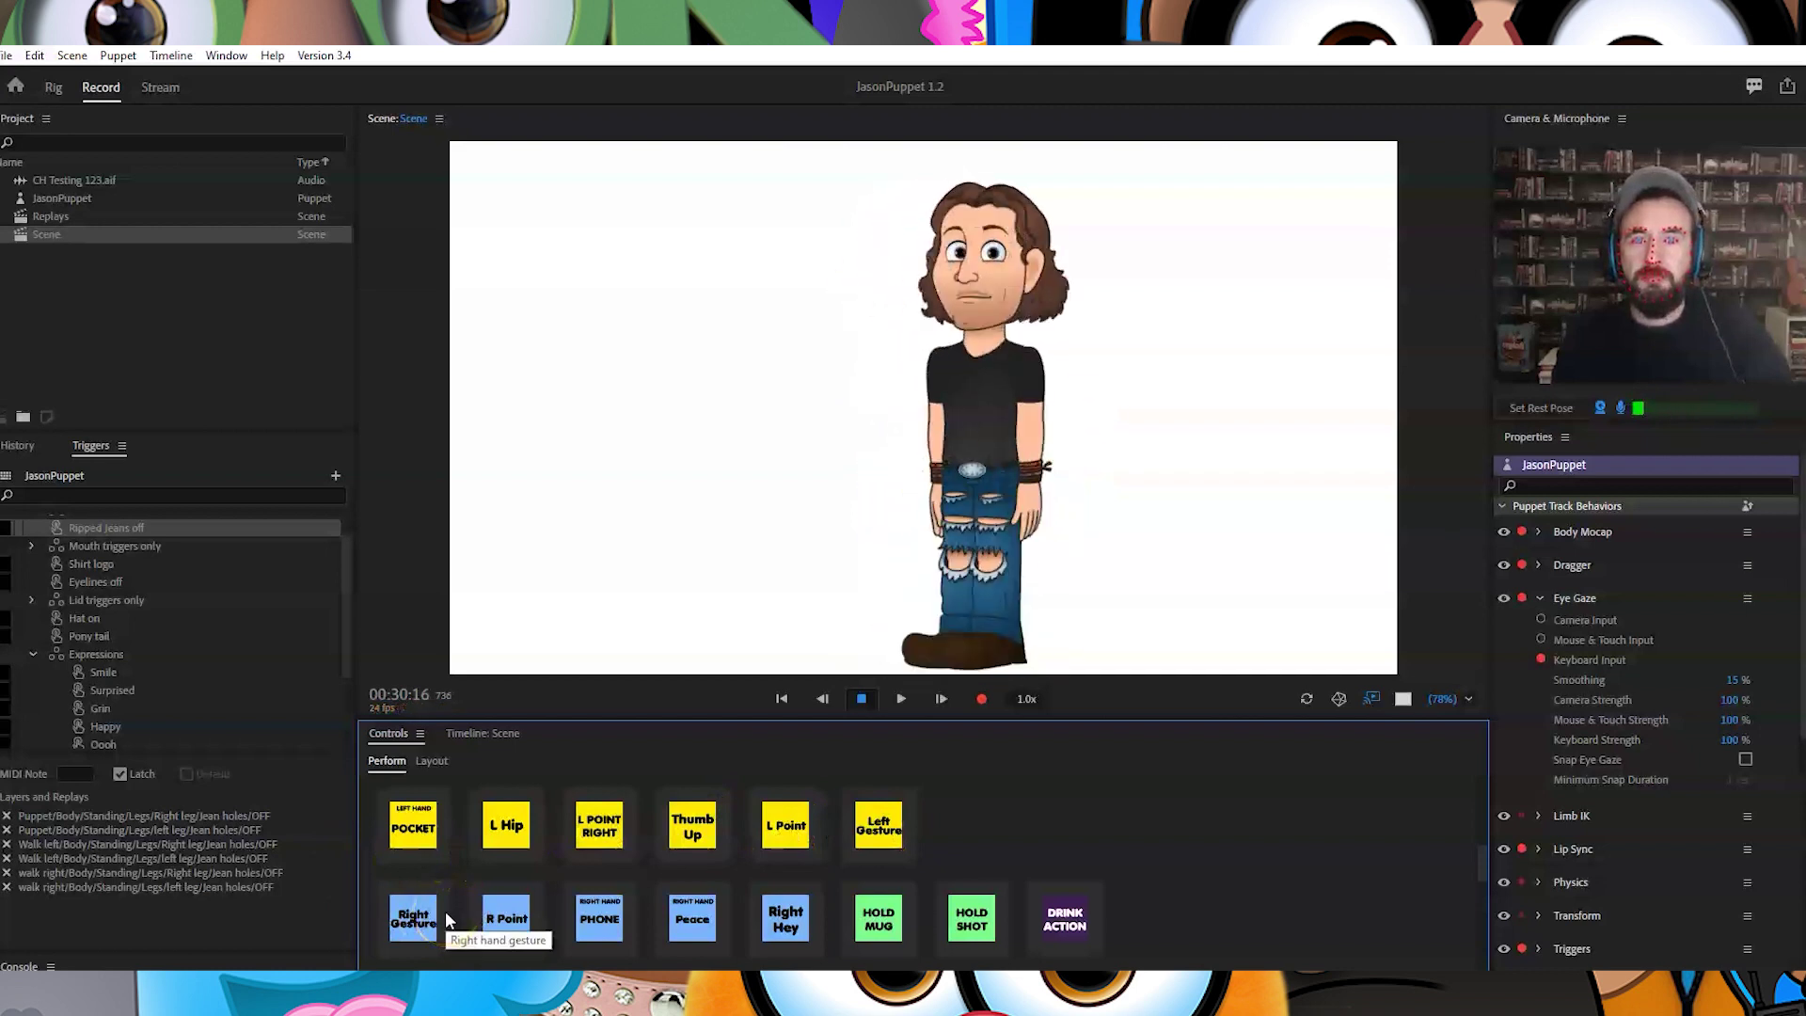
left_click(426, 913)
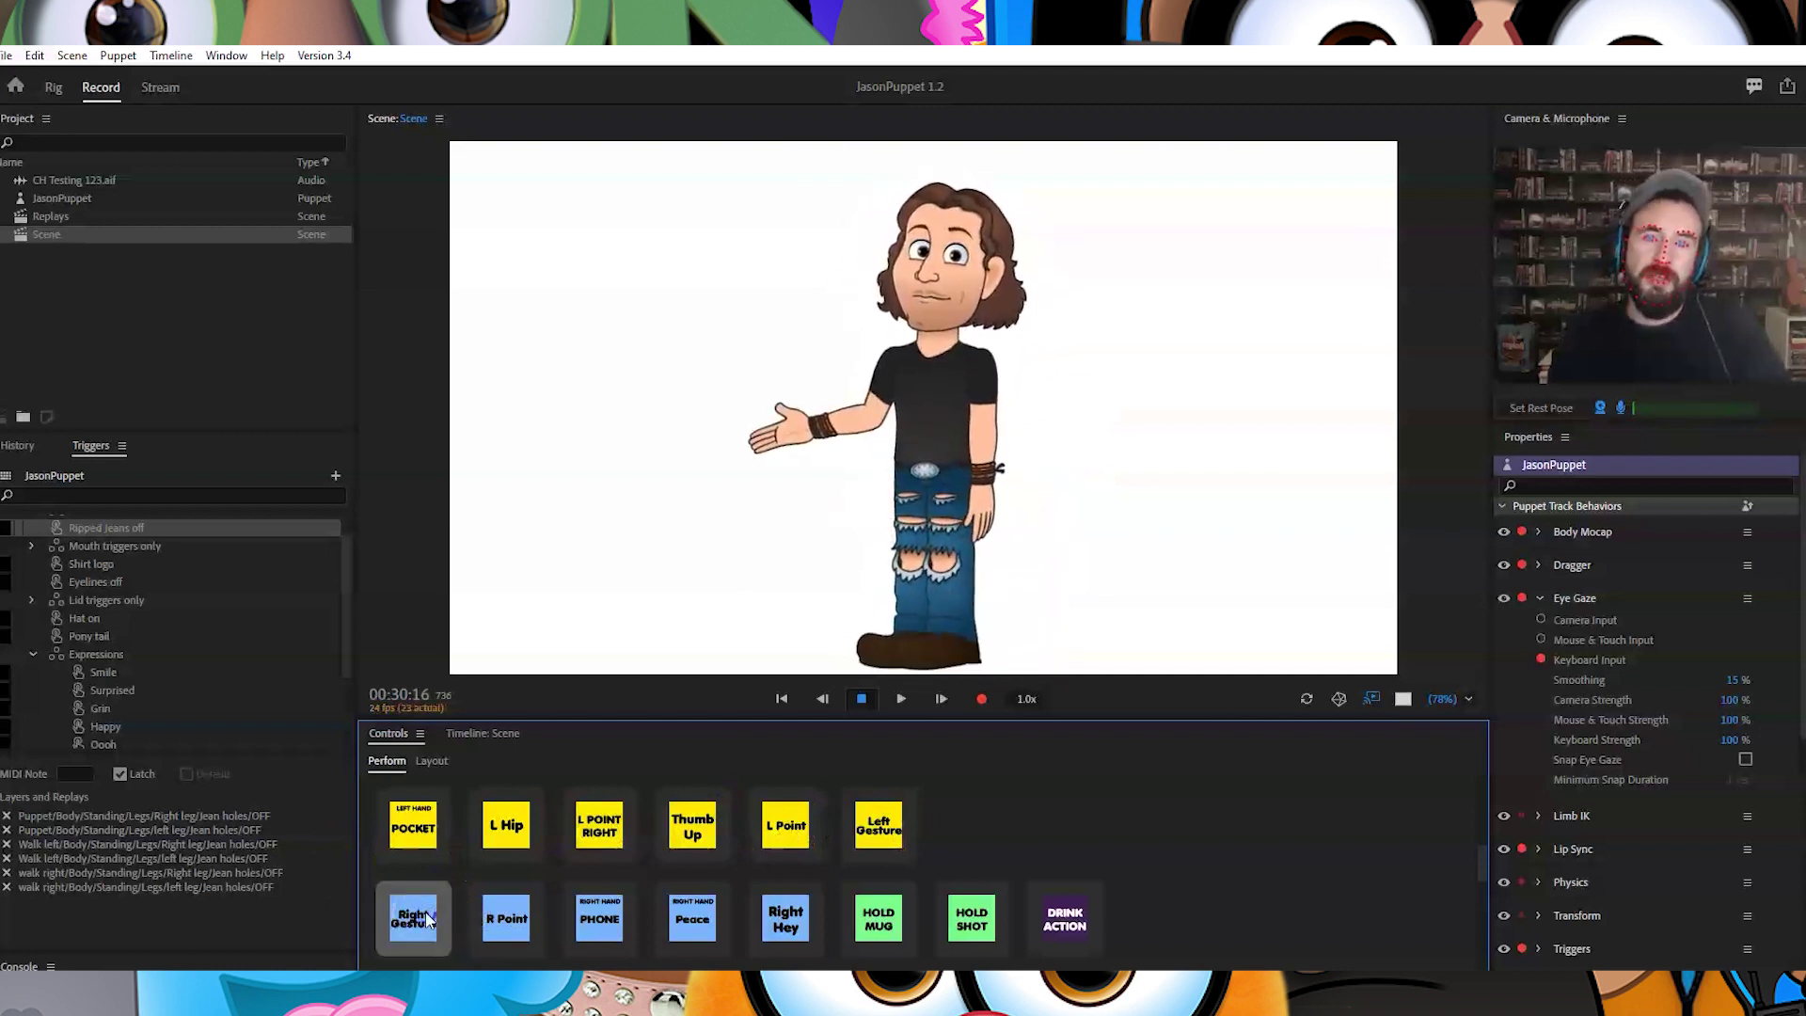
Run the right-hand poses: point, hold and put away a phone, peace sign, and wave
left_click(507, 925)
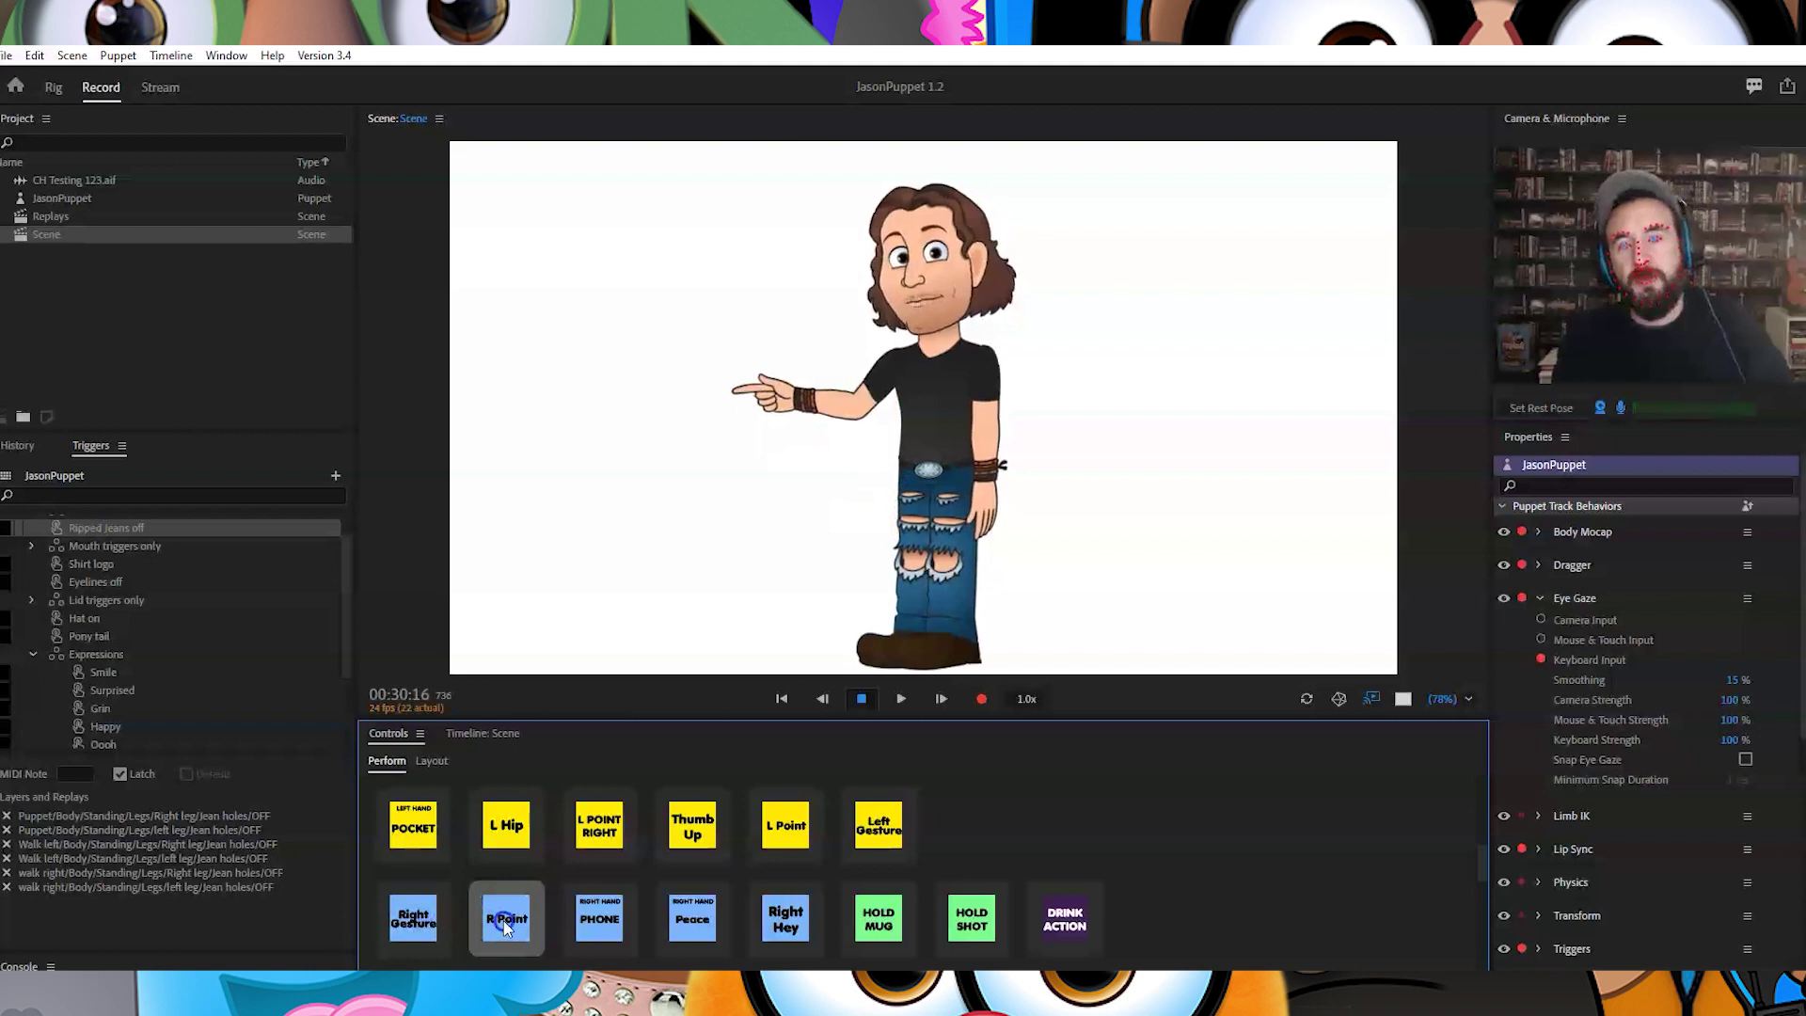
left_click(595, 927)
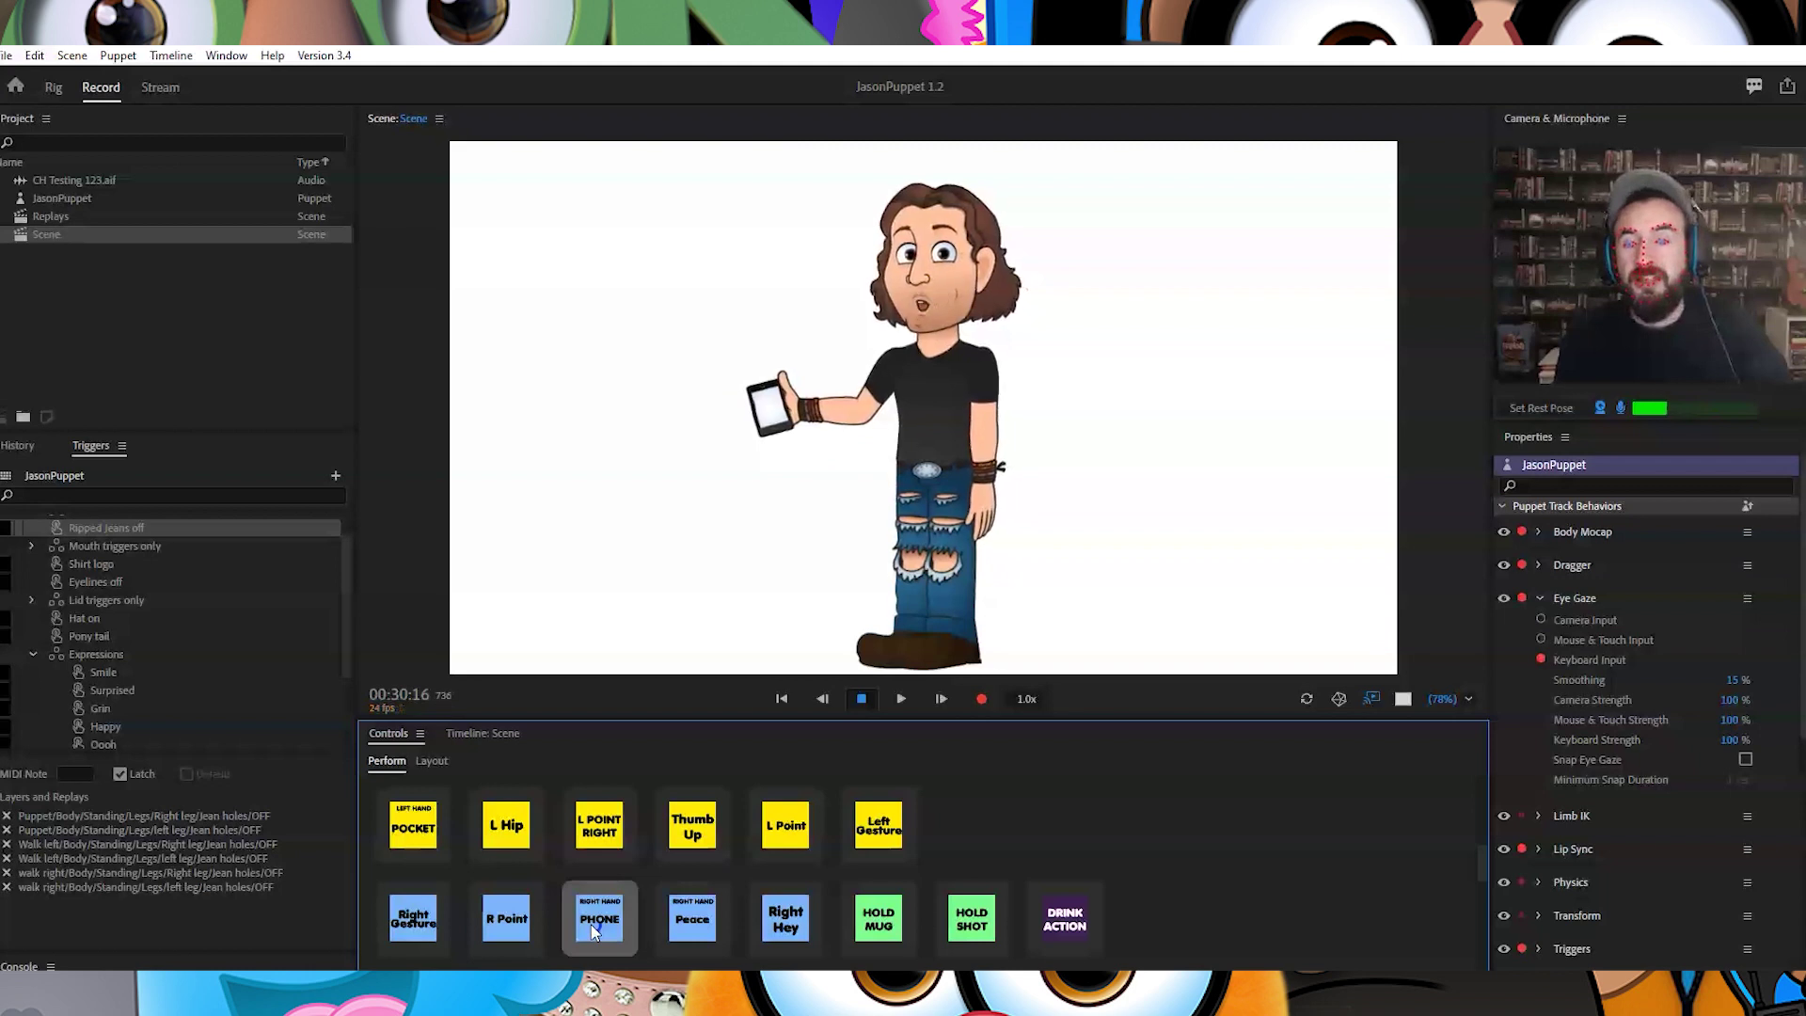
left_click(590, 923)
left_click(694, 927)
left_click(781, 926)
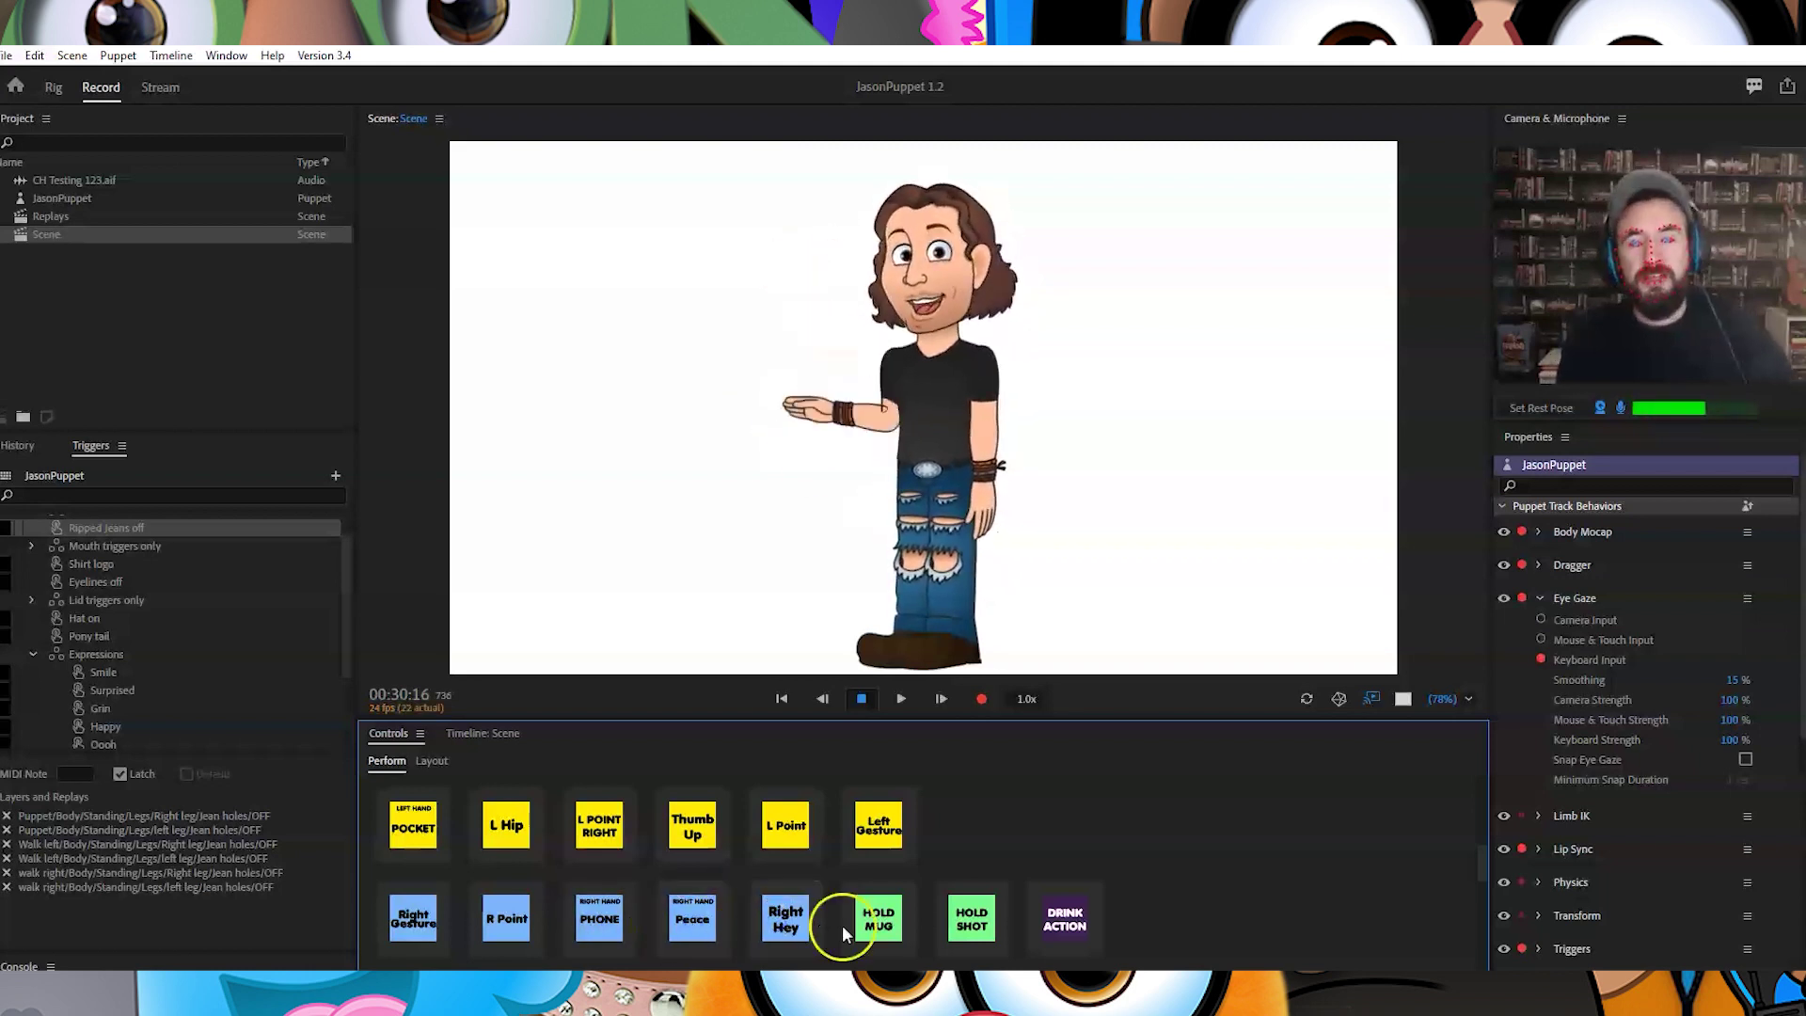
left_click_drag(1479, 857, 1478, 877)
Play the Low, Mid and High Gesture arm poses, then hands on hips
left_click(414, 913)
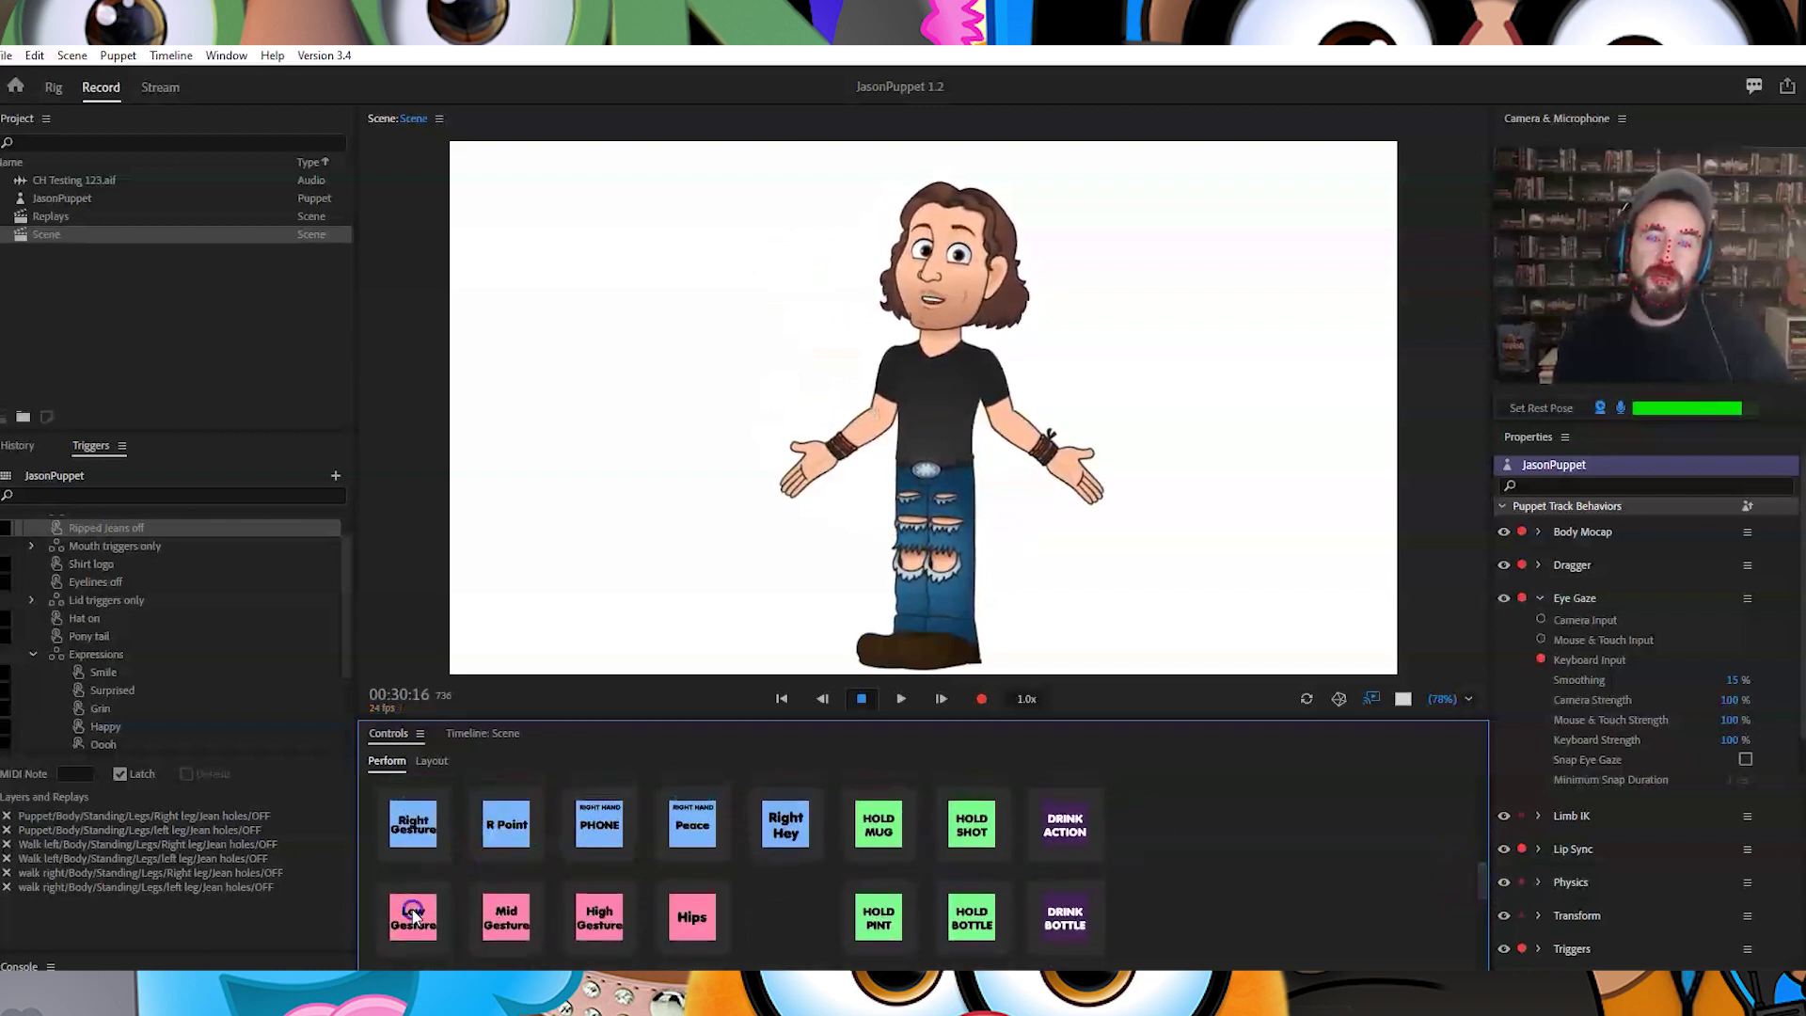
left_click(506, 915)
left_click(600, 917)
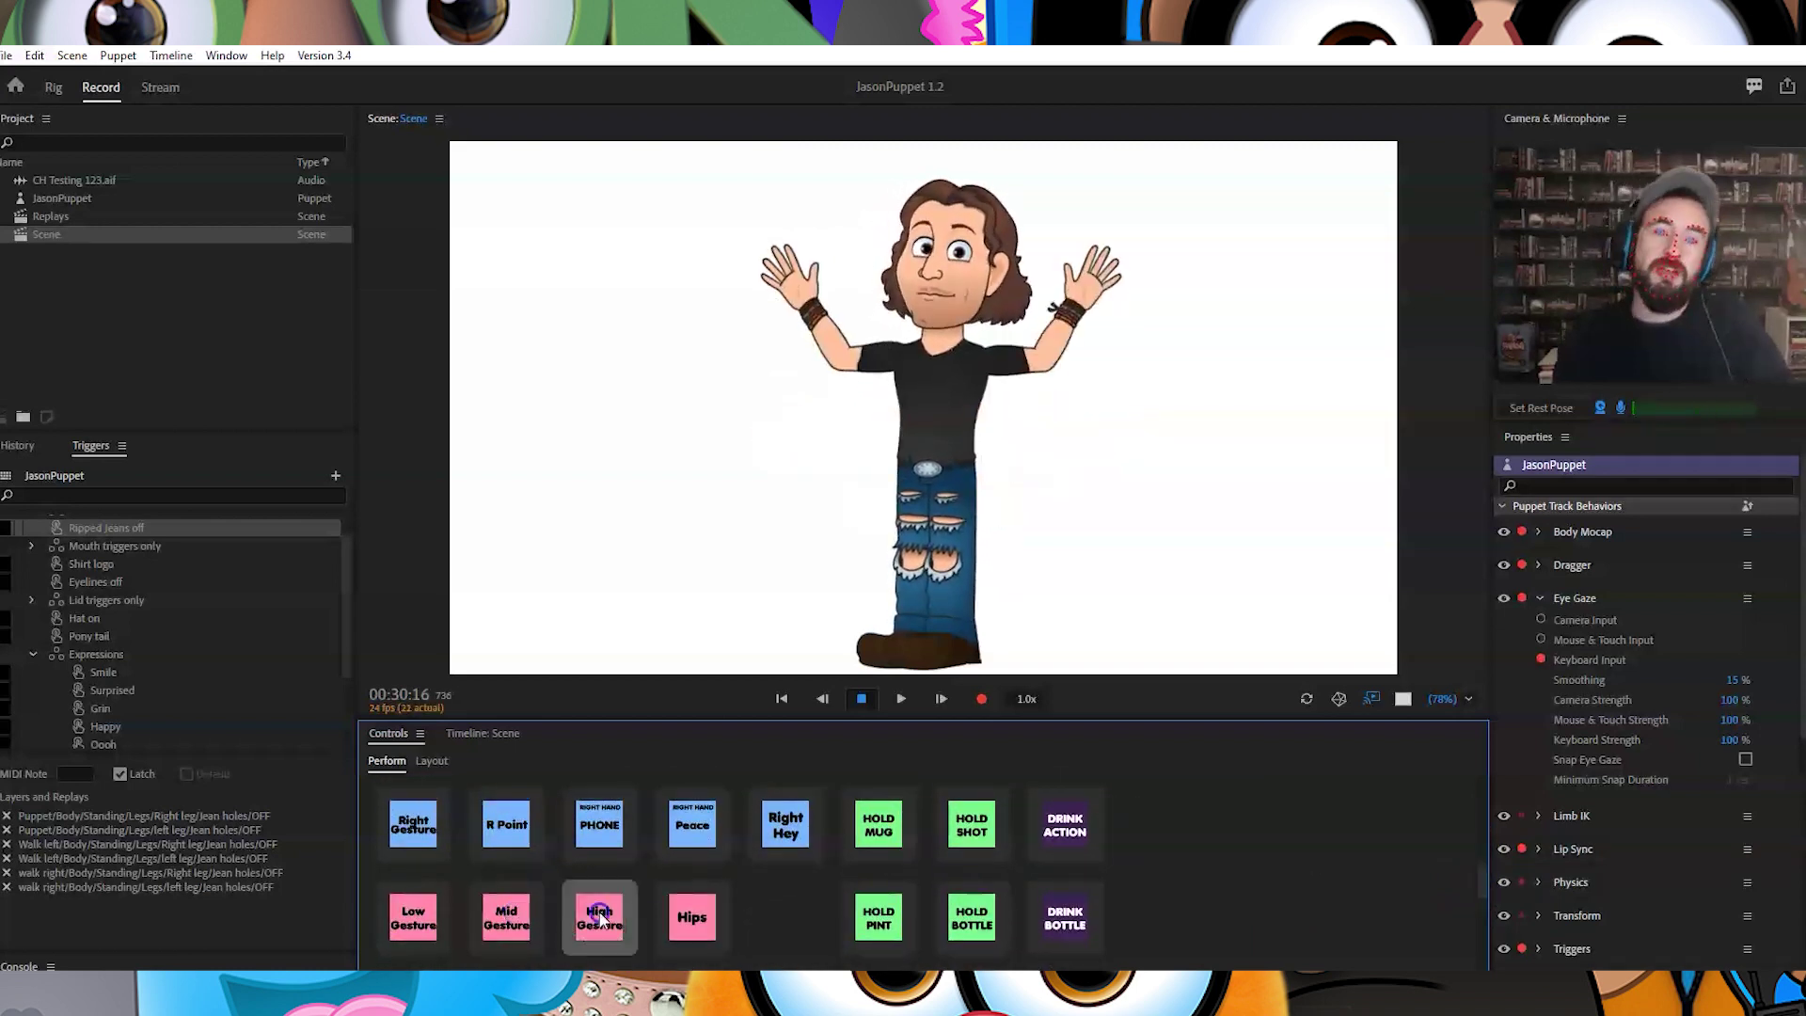
left_click(694, 919)
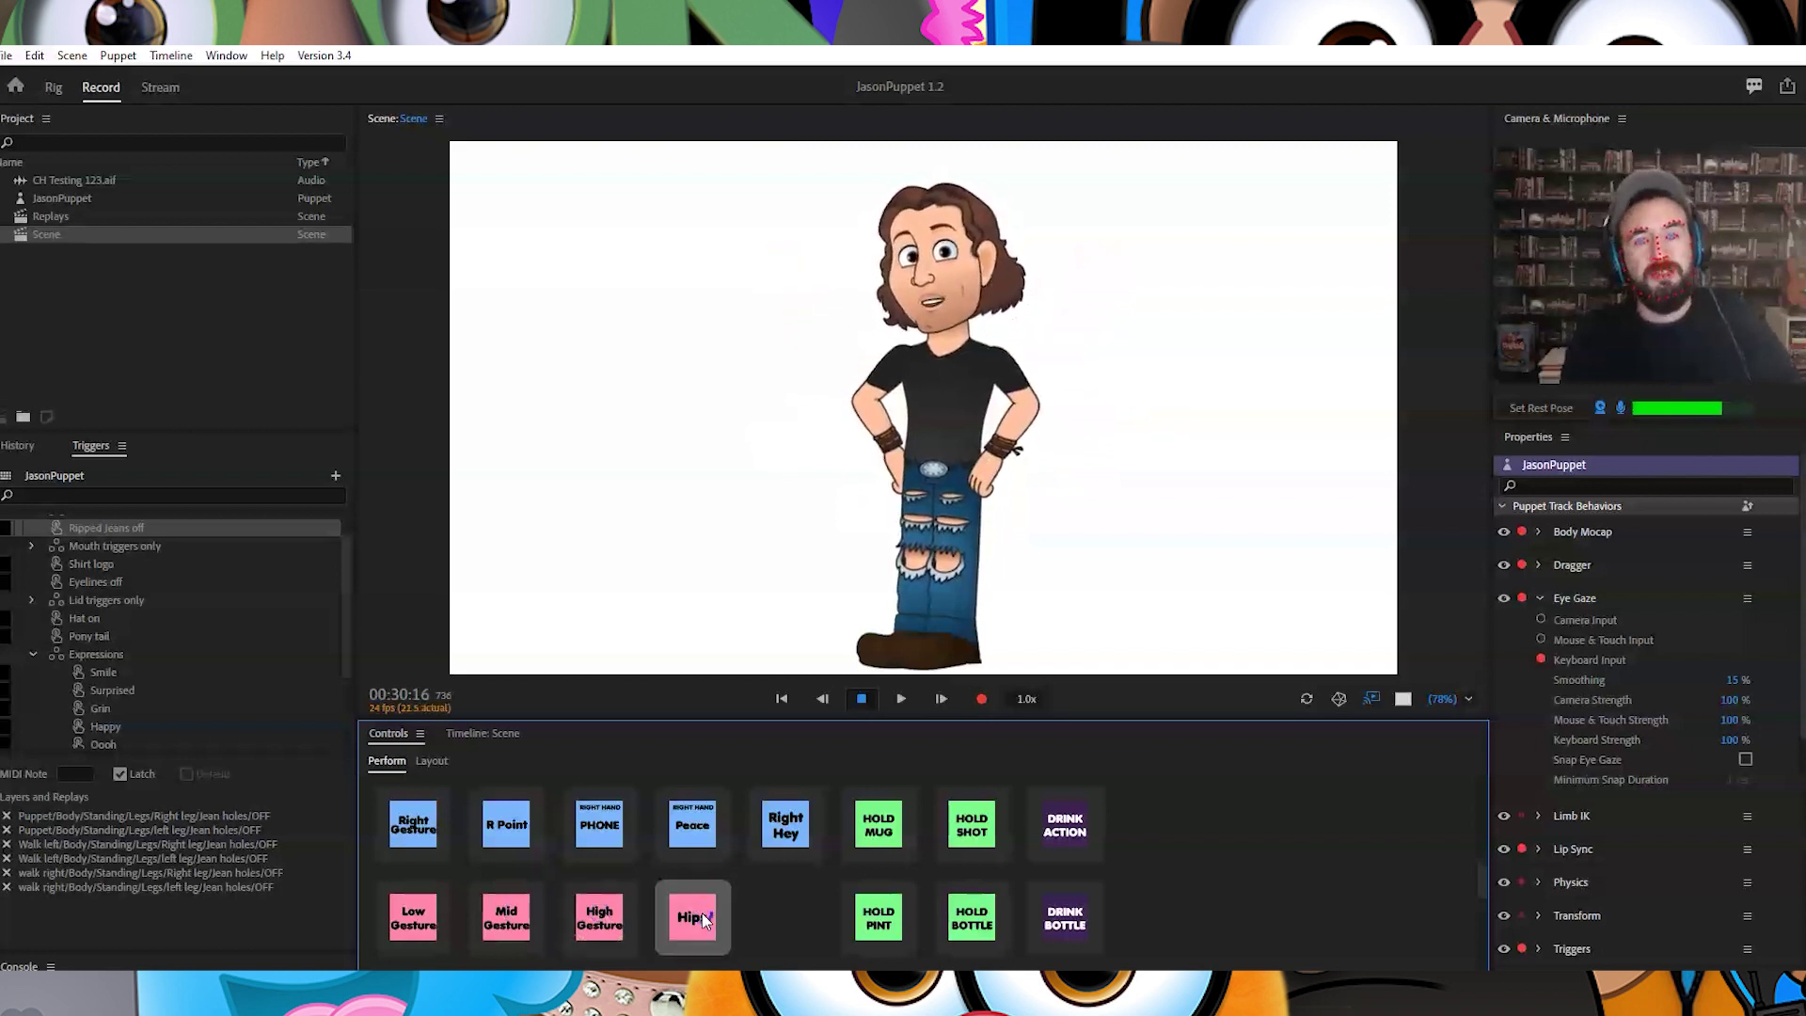
Hold and drink from a mug, then switch to a shot glass and drink from it repeatedly
left_click(908, 865)
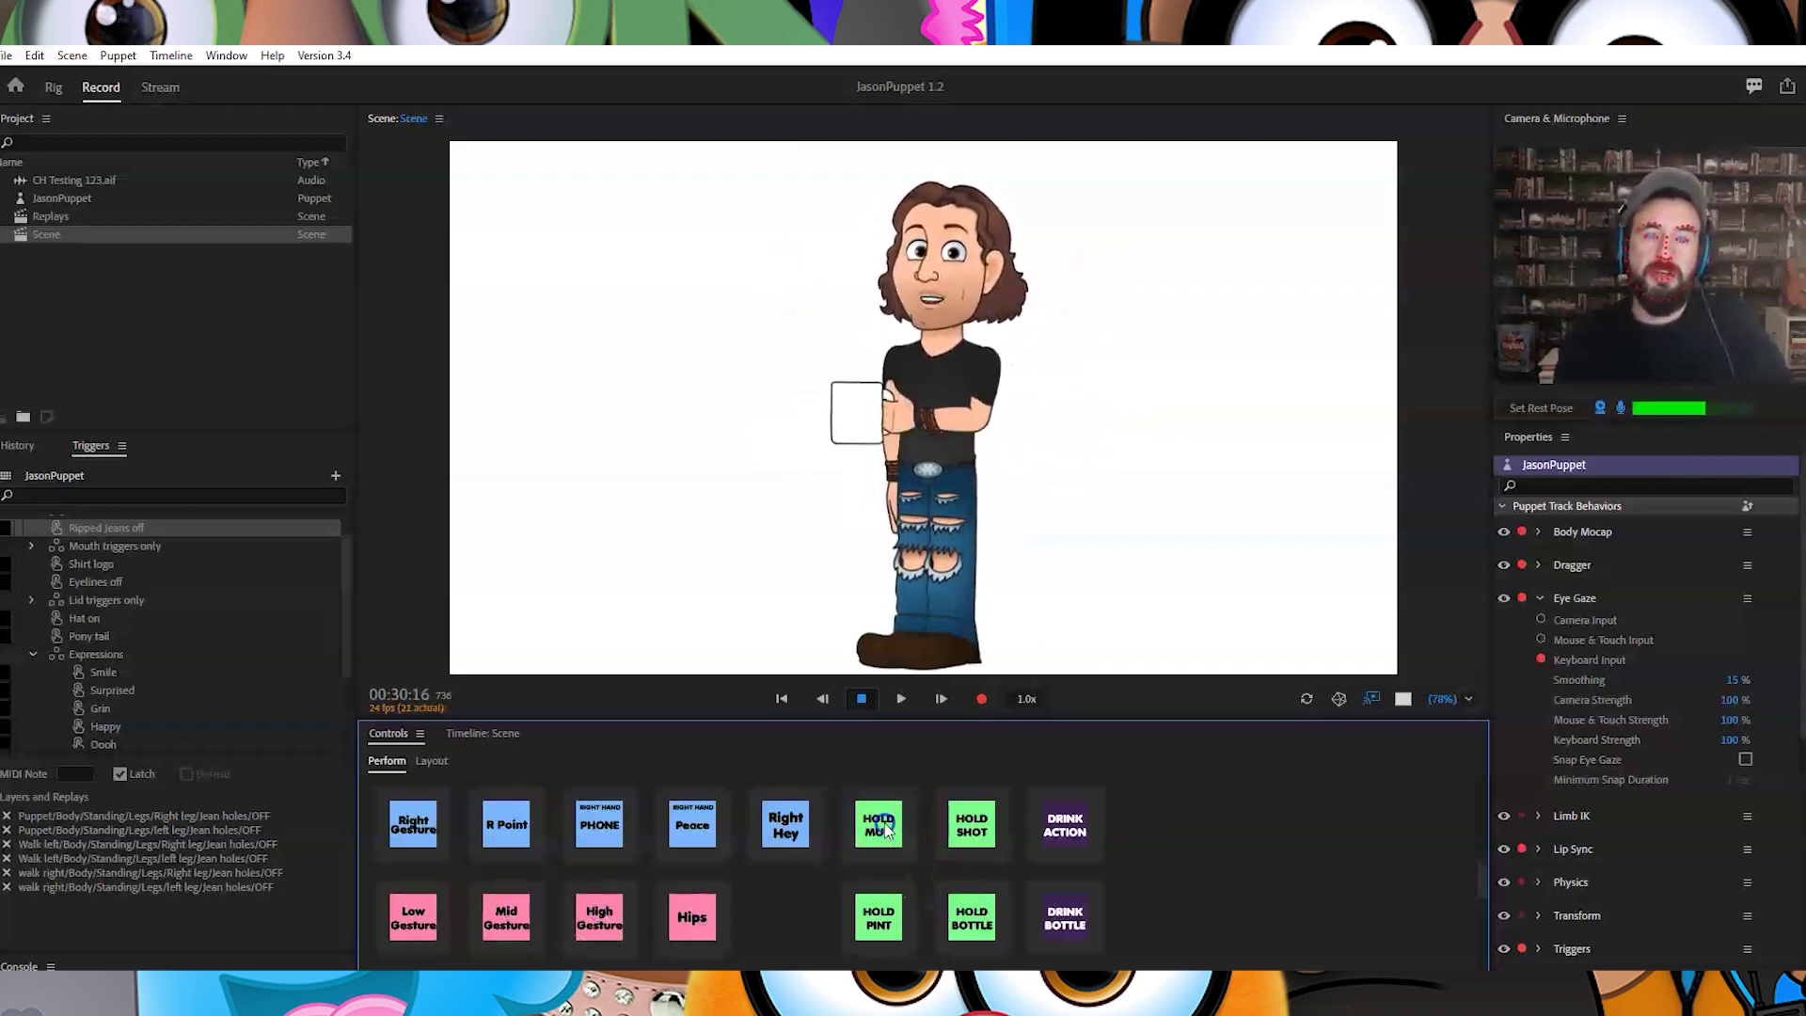
left_click(1067, 834)
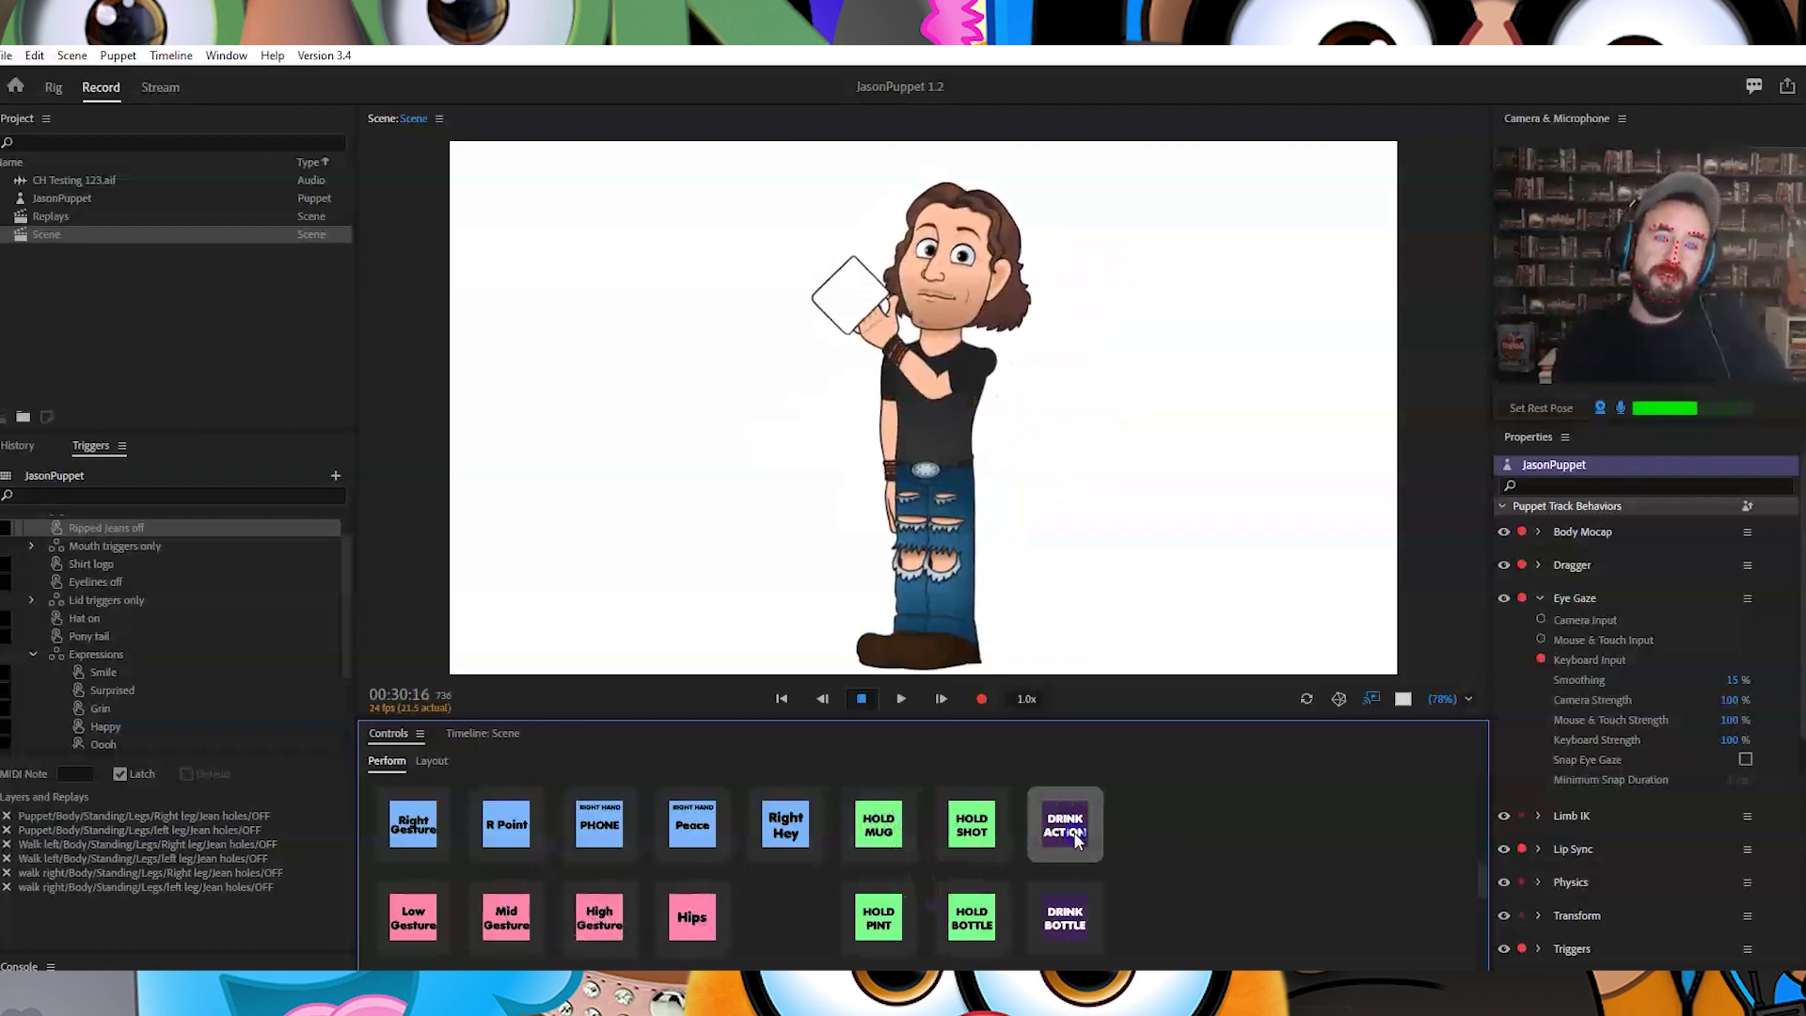
left_click(894, 824)
left_click(969, 823)
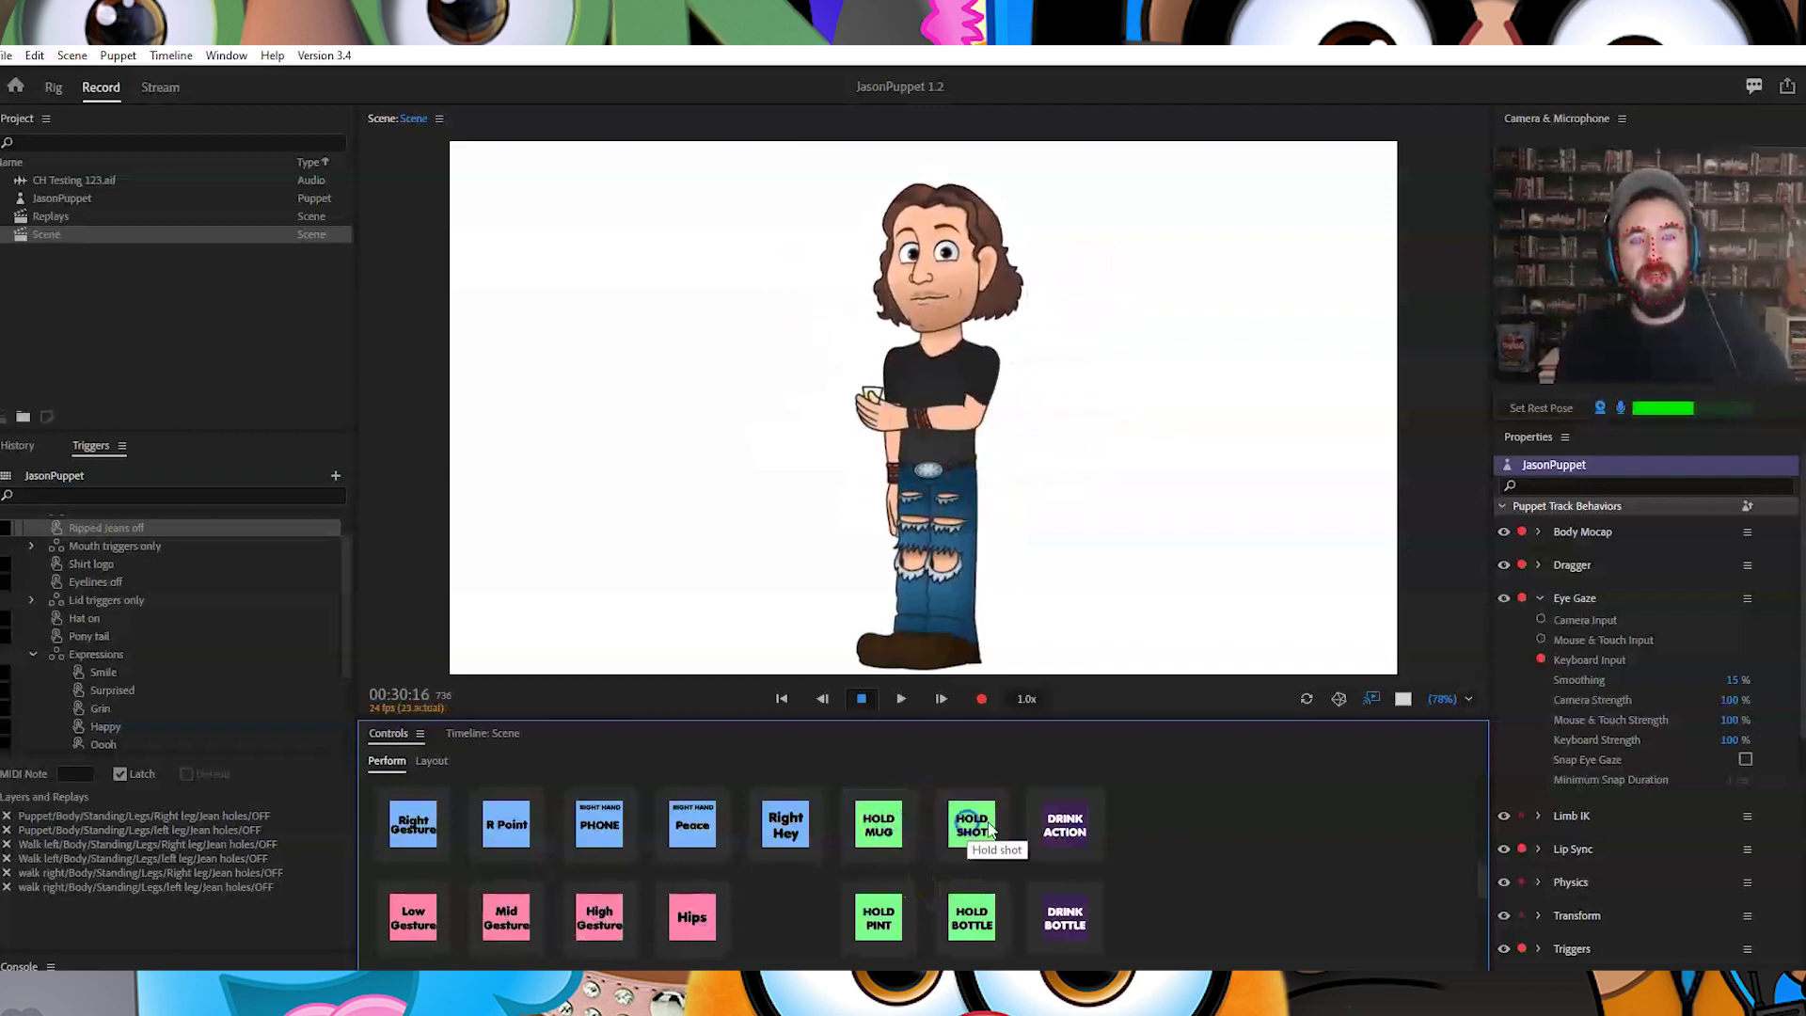
left_click(1066, 828)
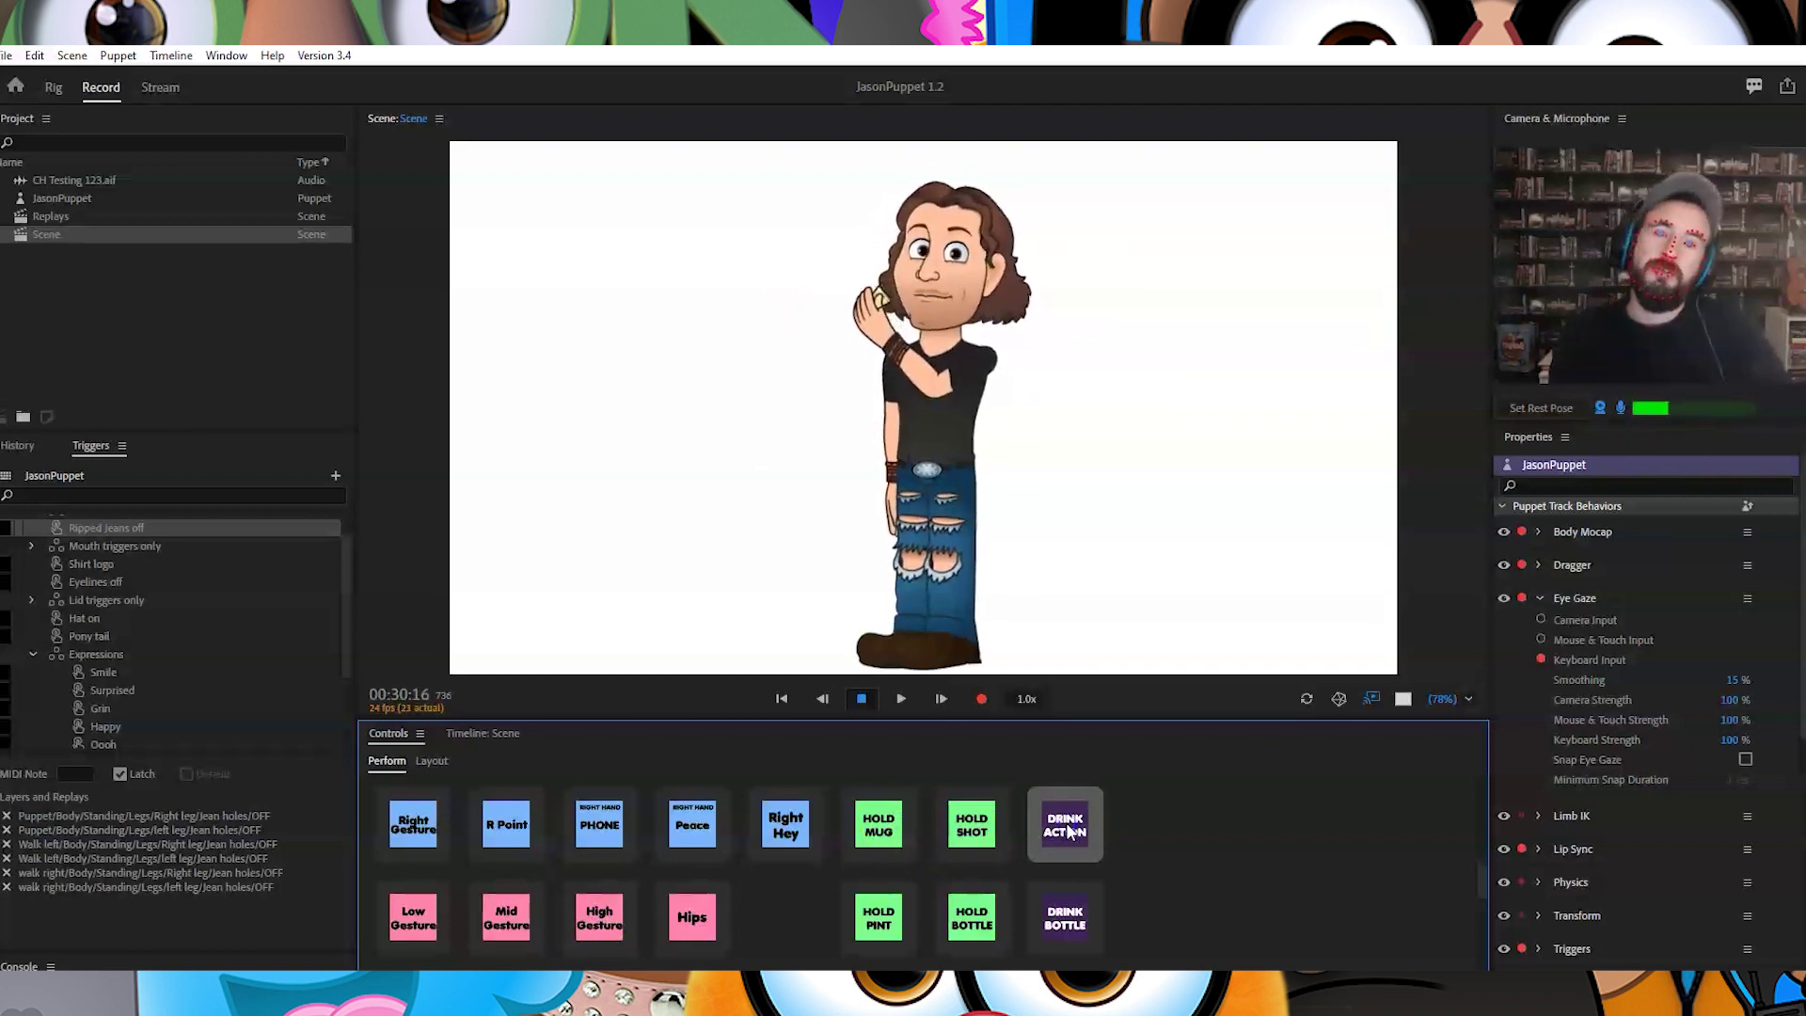
left_click(1068, 831)
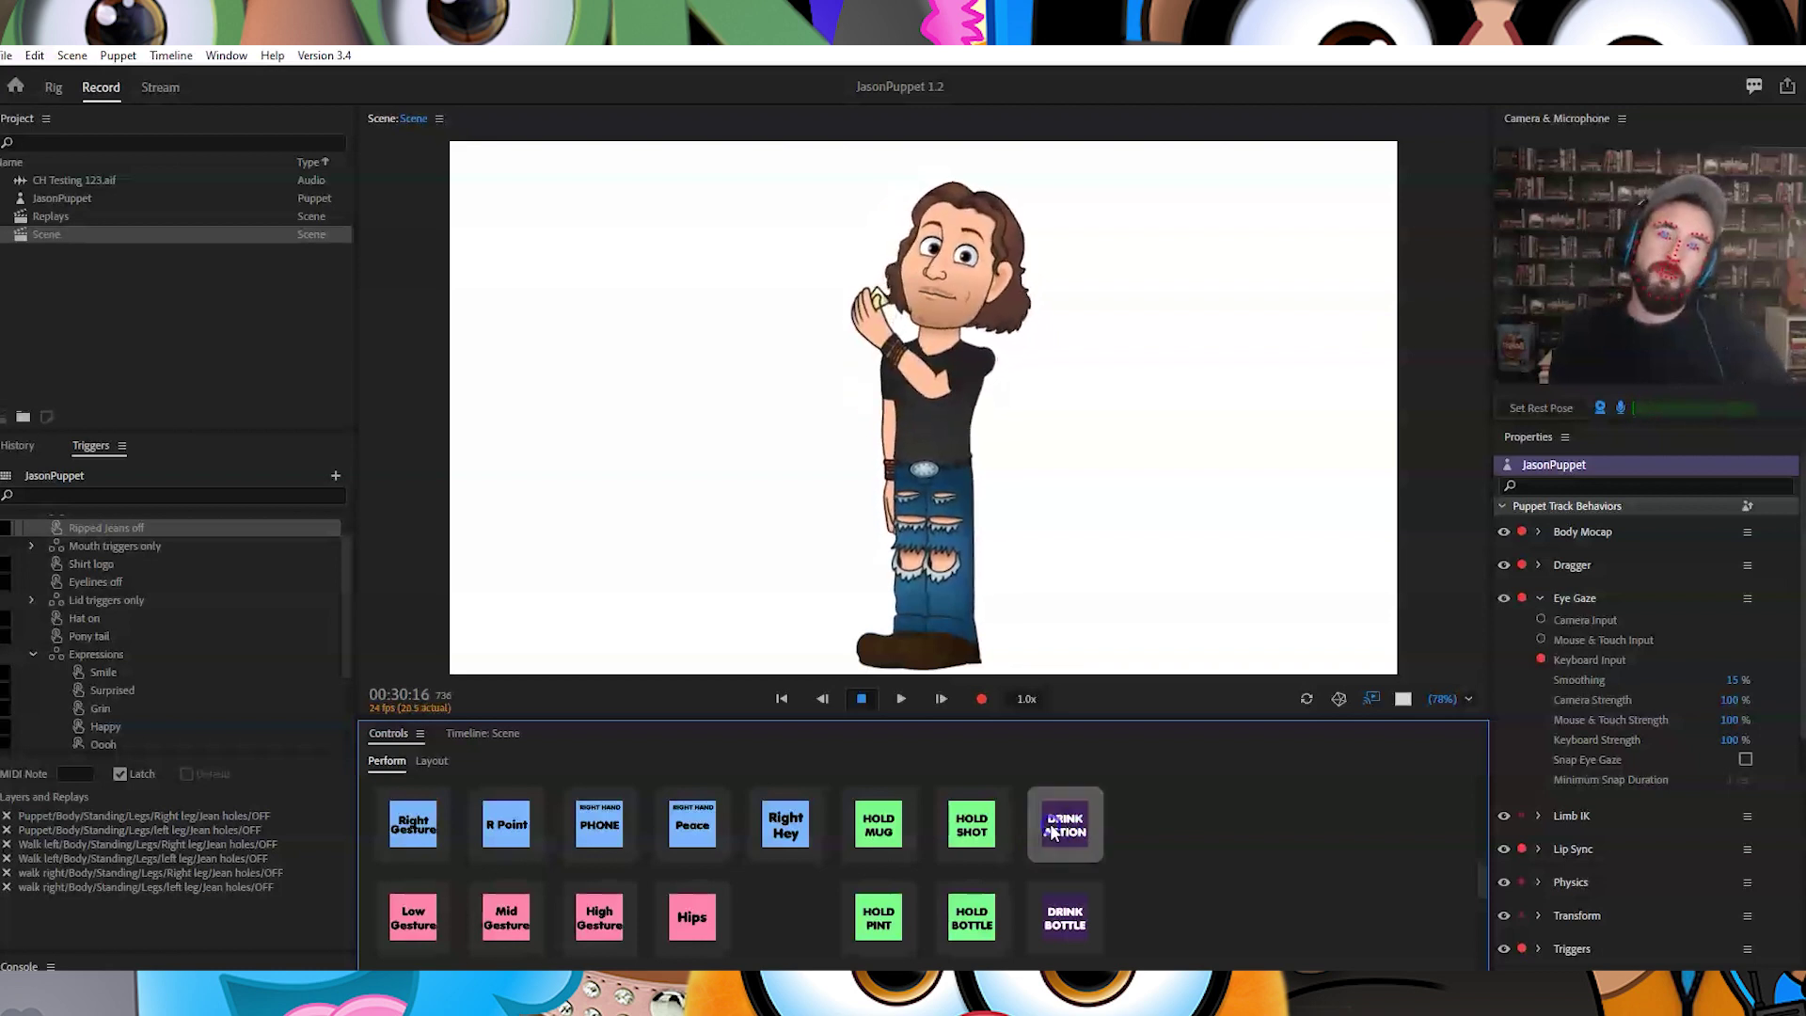
left_click(1054, 830)
left_click(1053, 831)
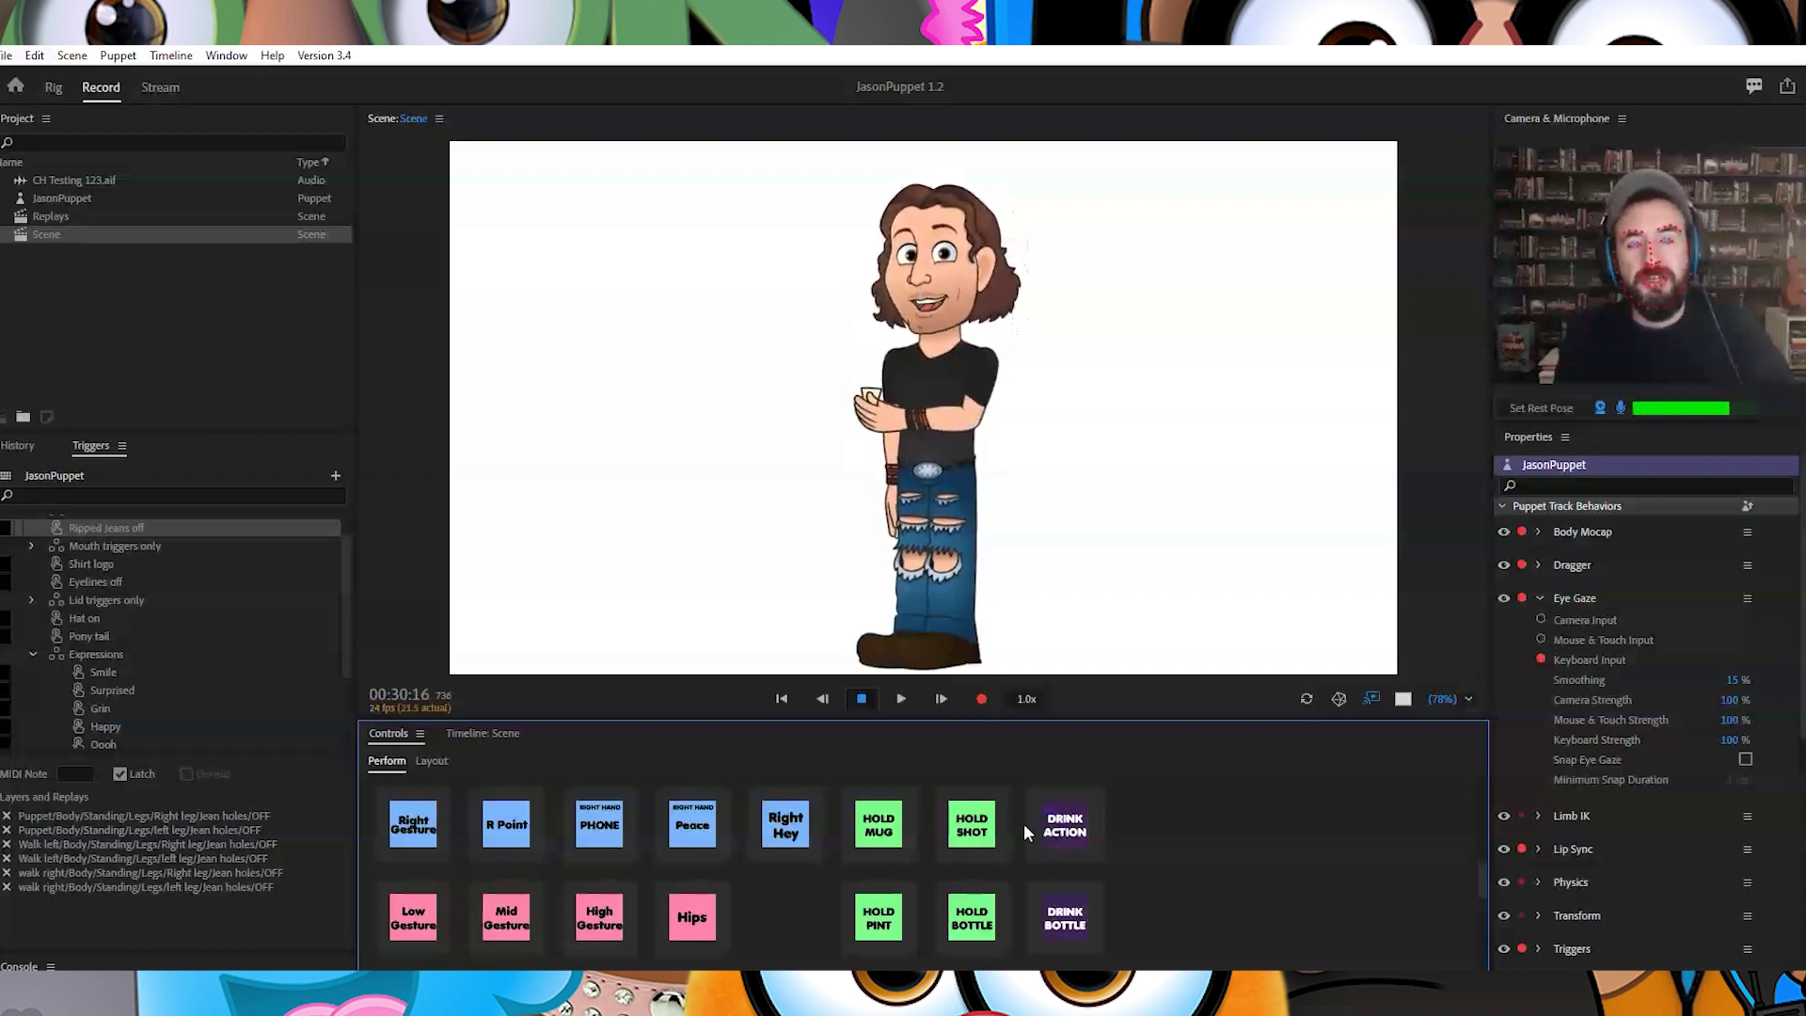
Swap JasonPuppet's shot glass for a pint of beer, then put the pint away
left_click(970, 917)
left_click(881, 920)
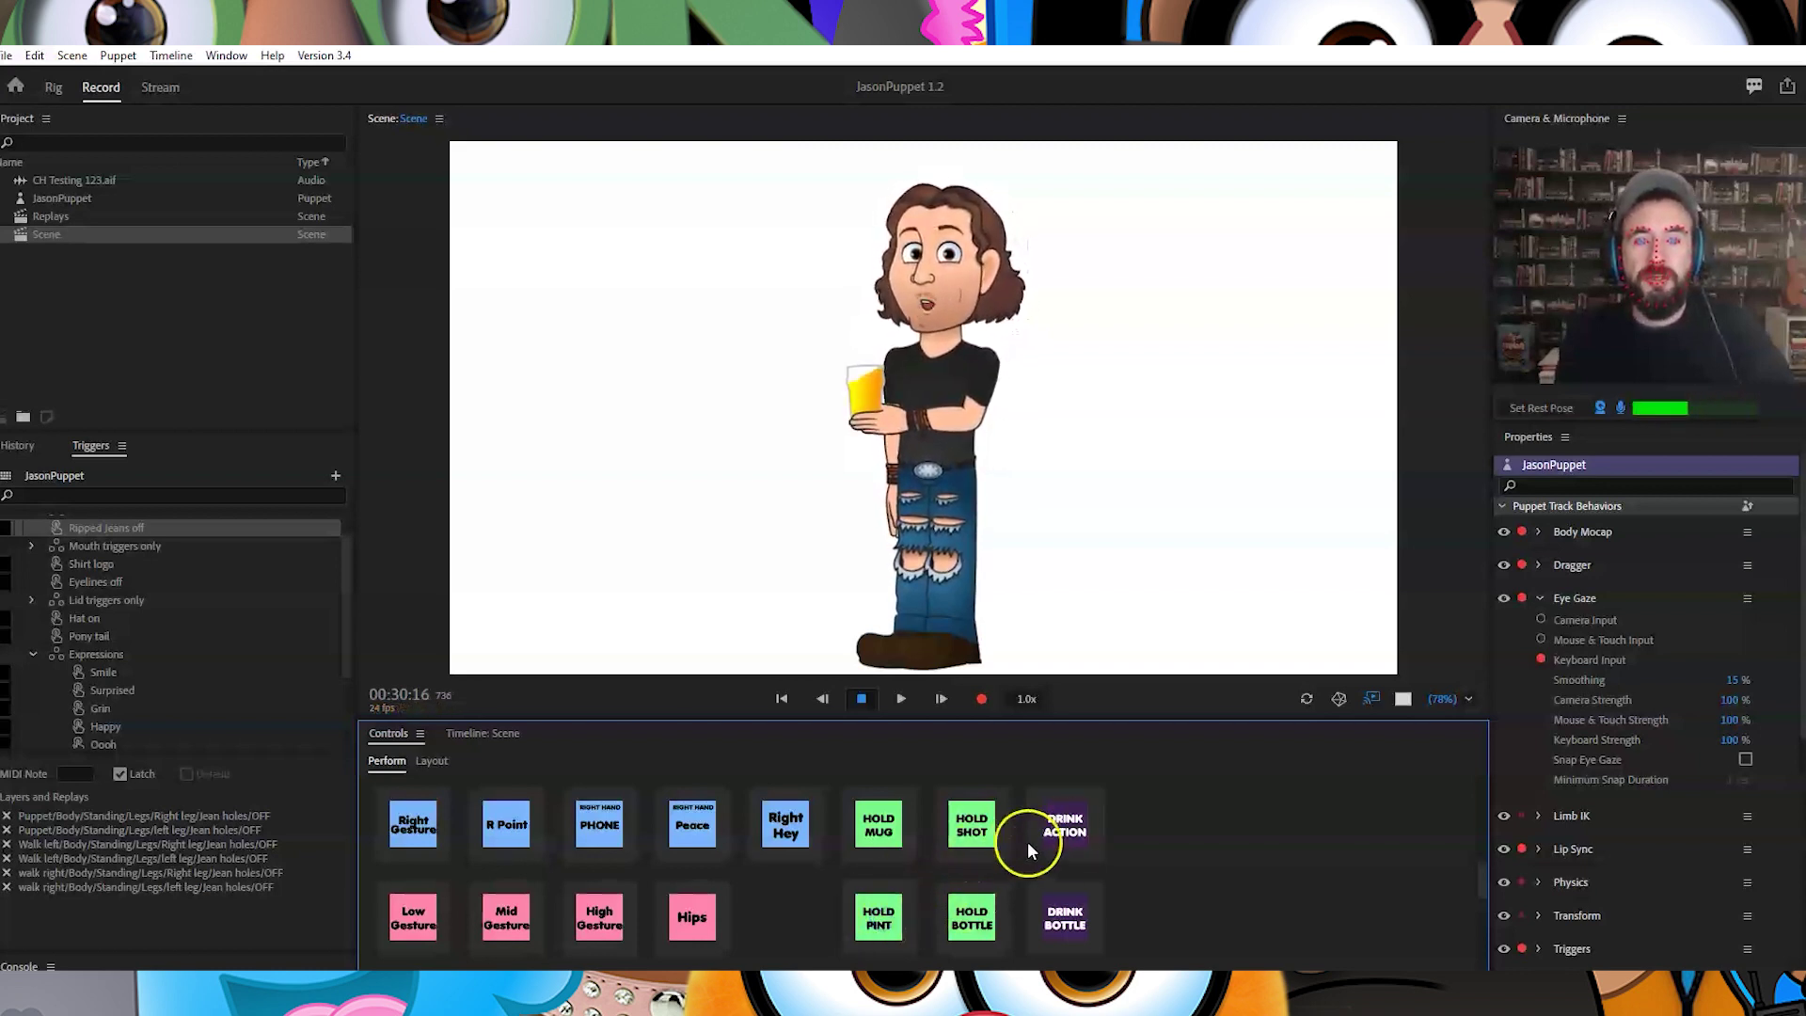
left_click(878, 917)
Have JasonPuppet hold a bottle, drink from it twice, then put it away
left_click(969, 917)
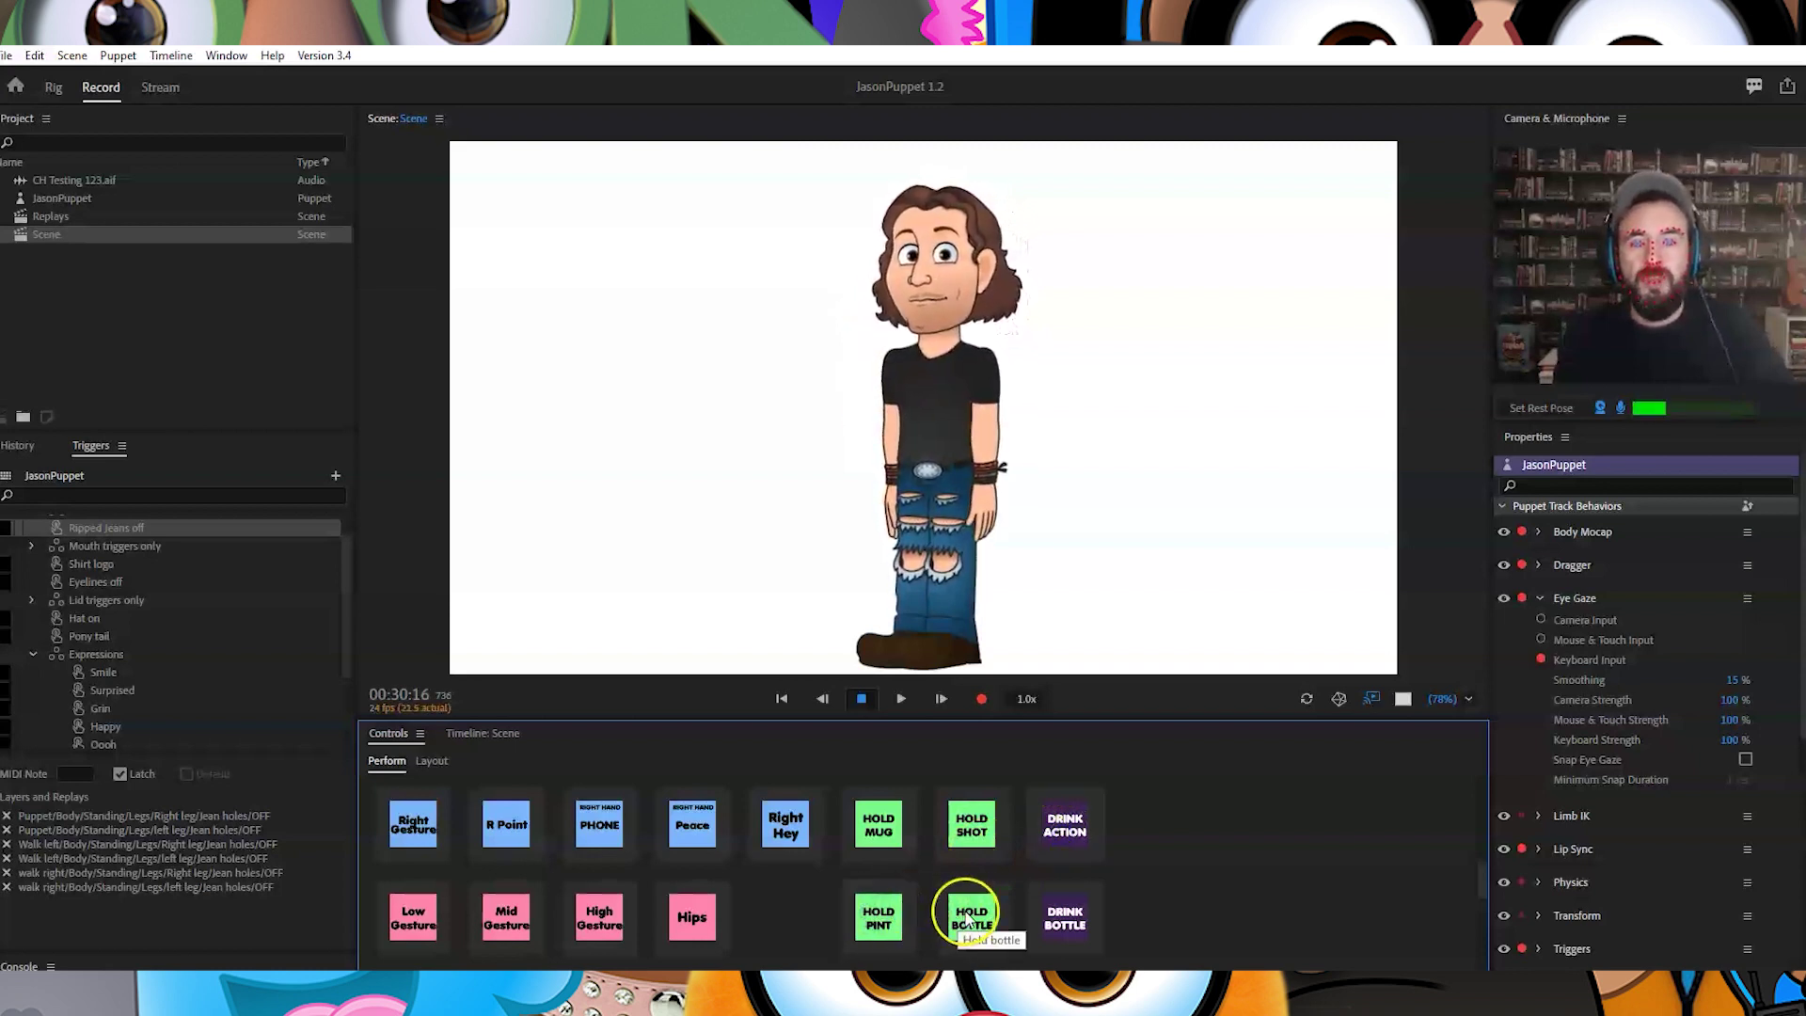
left_click(1045, 917)
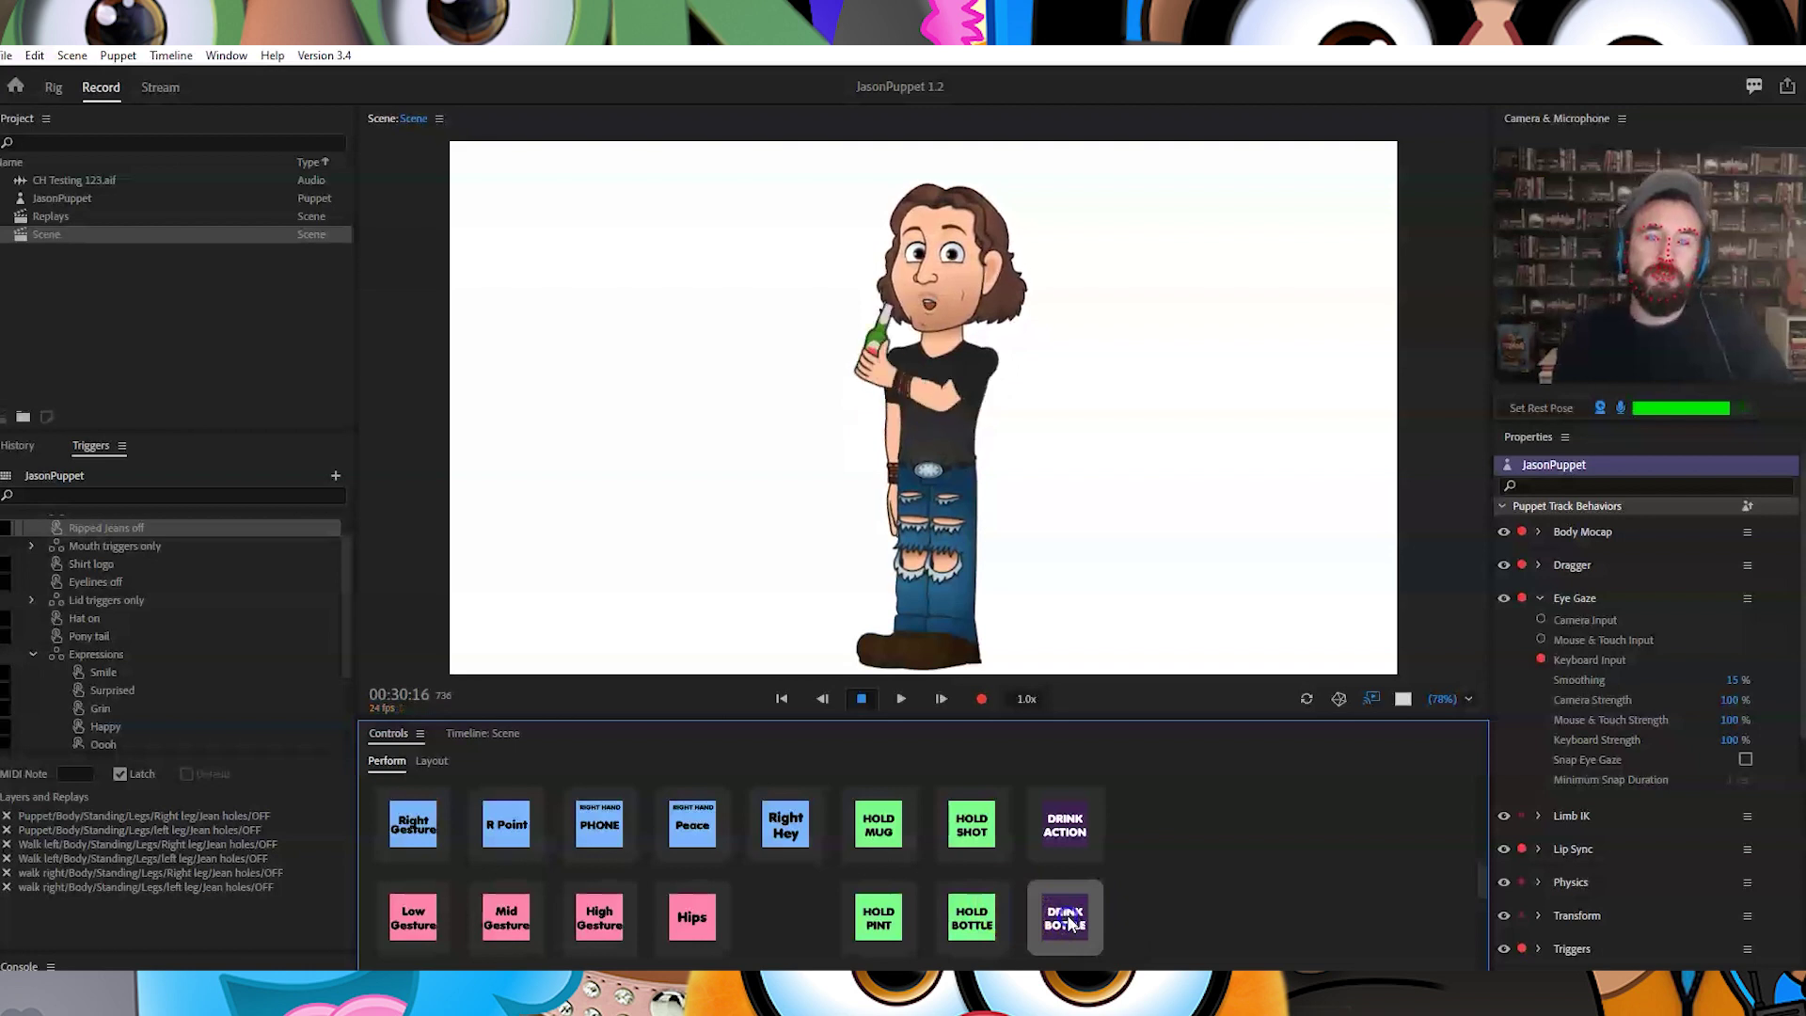
left_click(1065, 919)
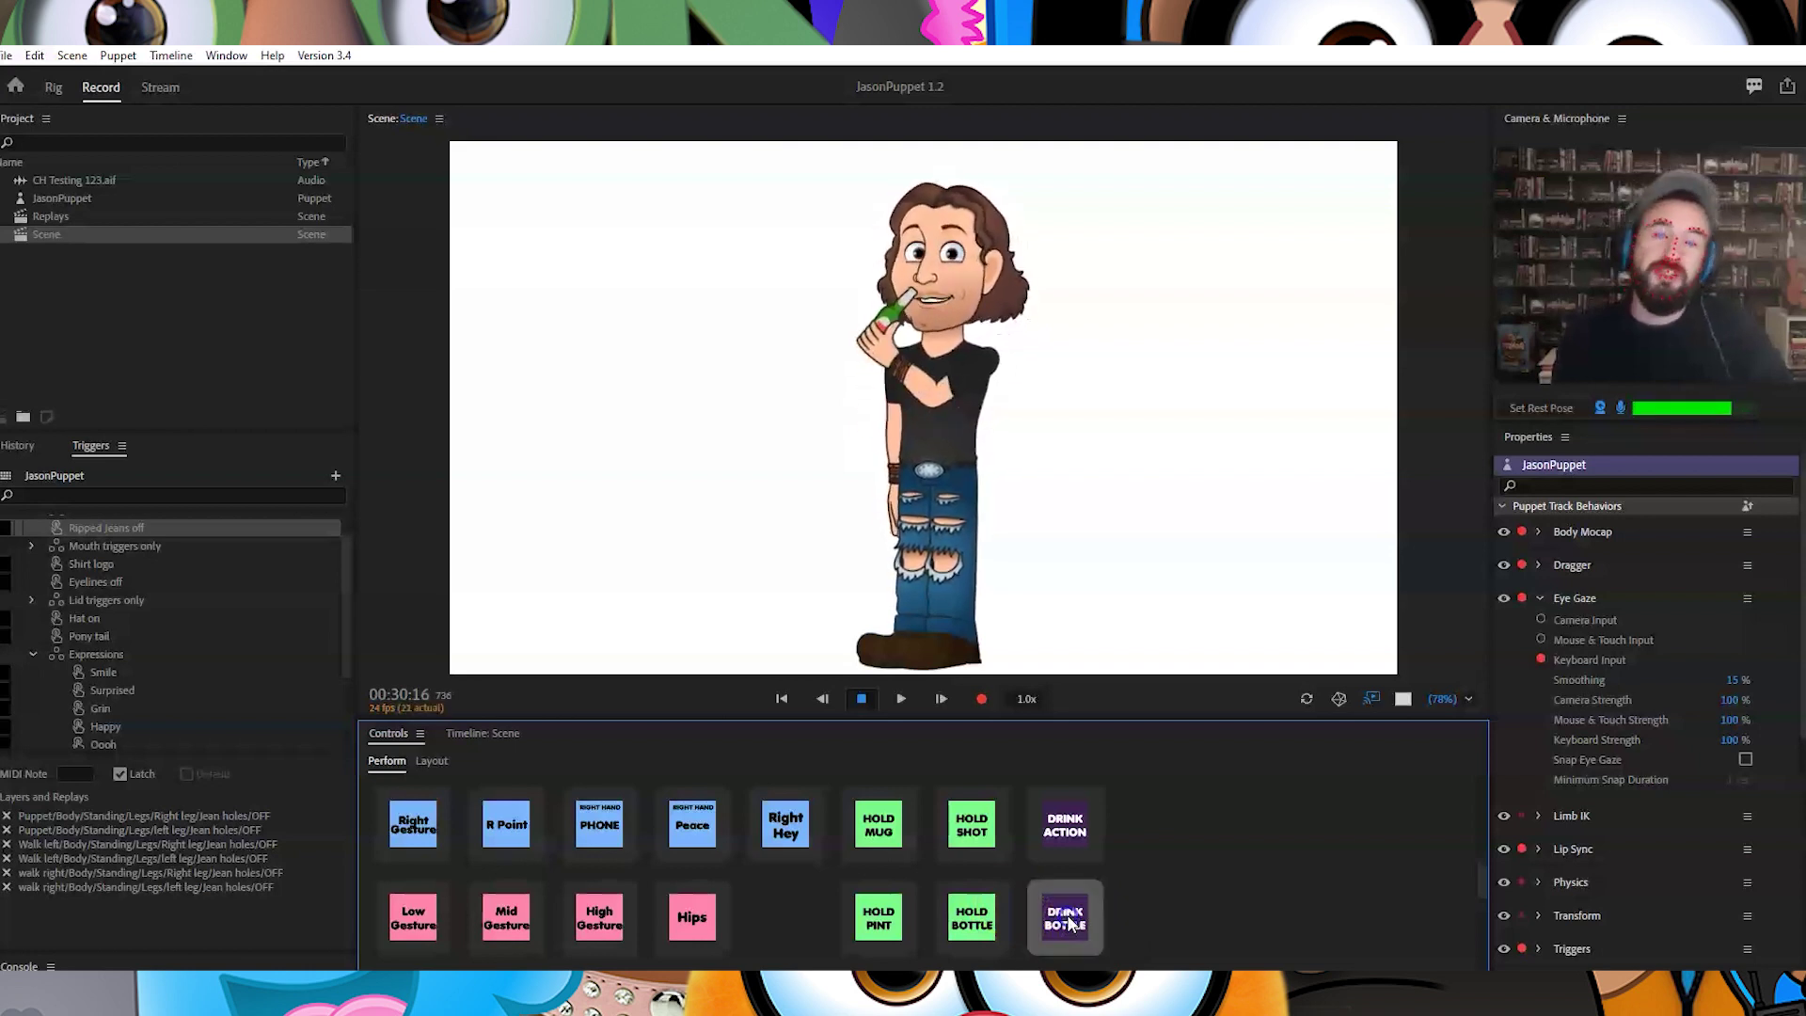
left_click(1069, 922)
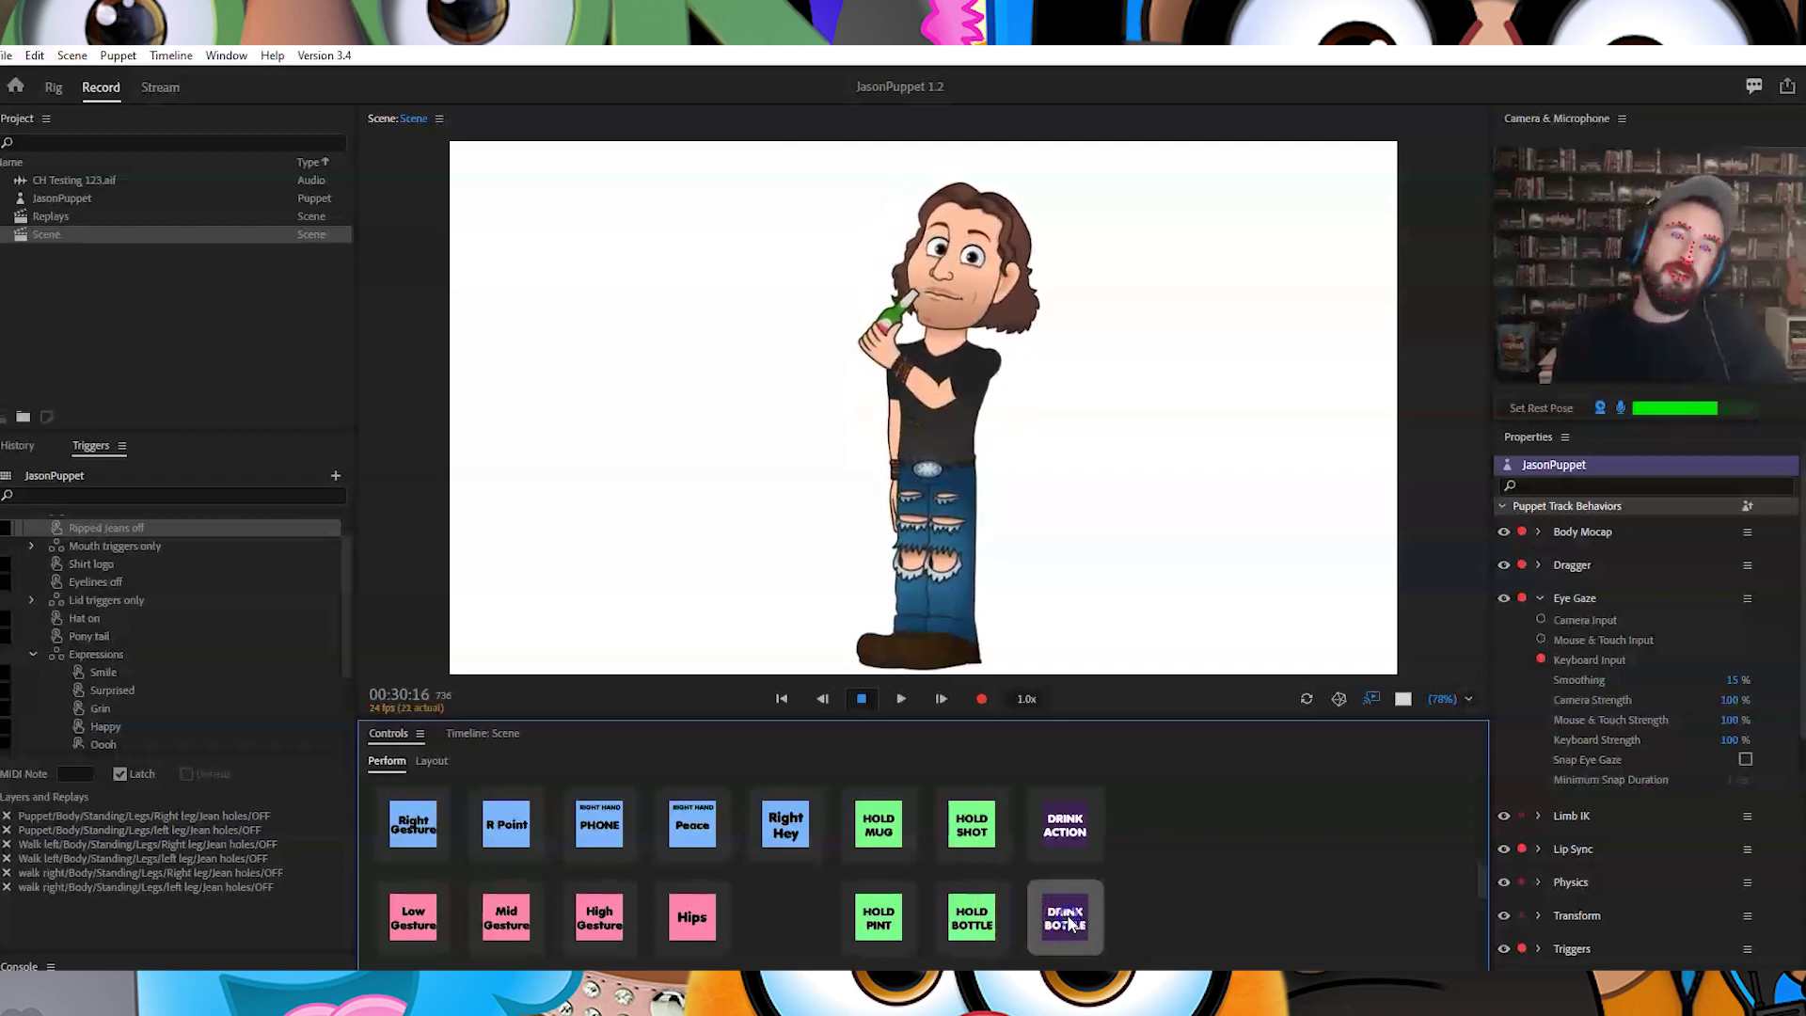
left_click(972, 917)
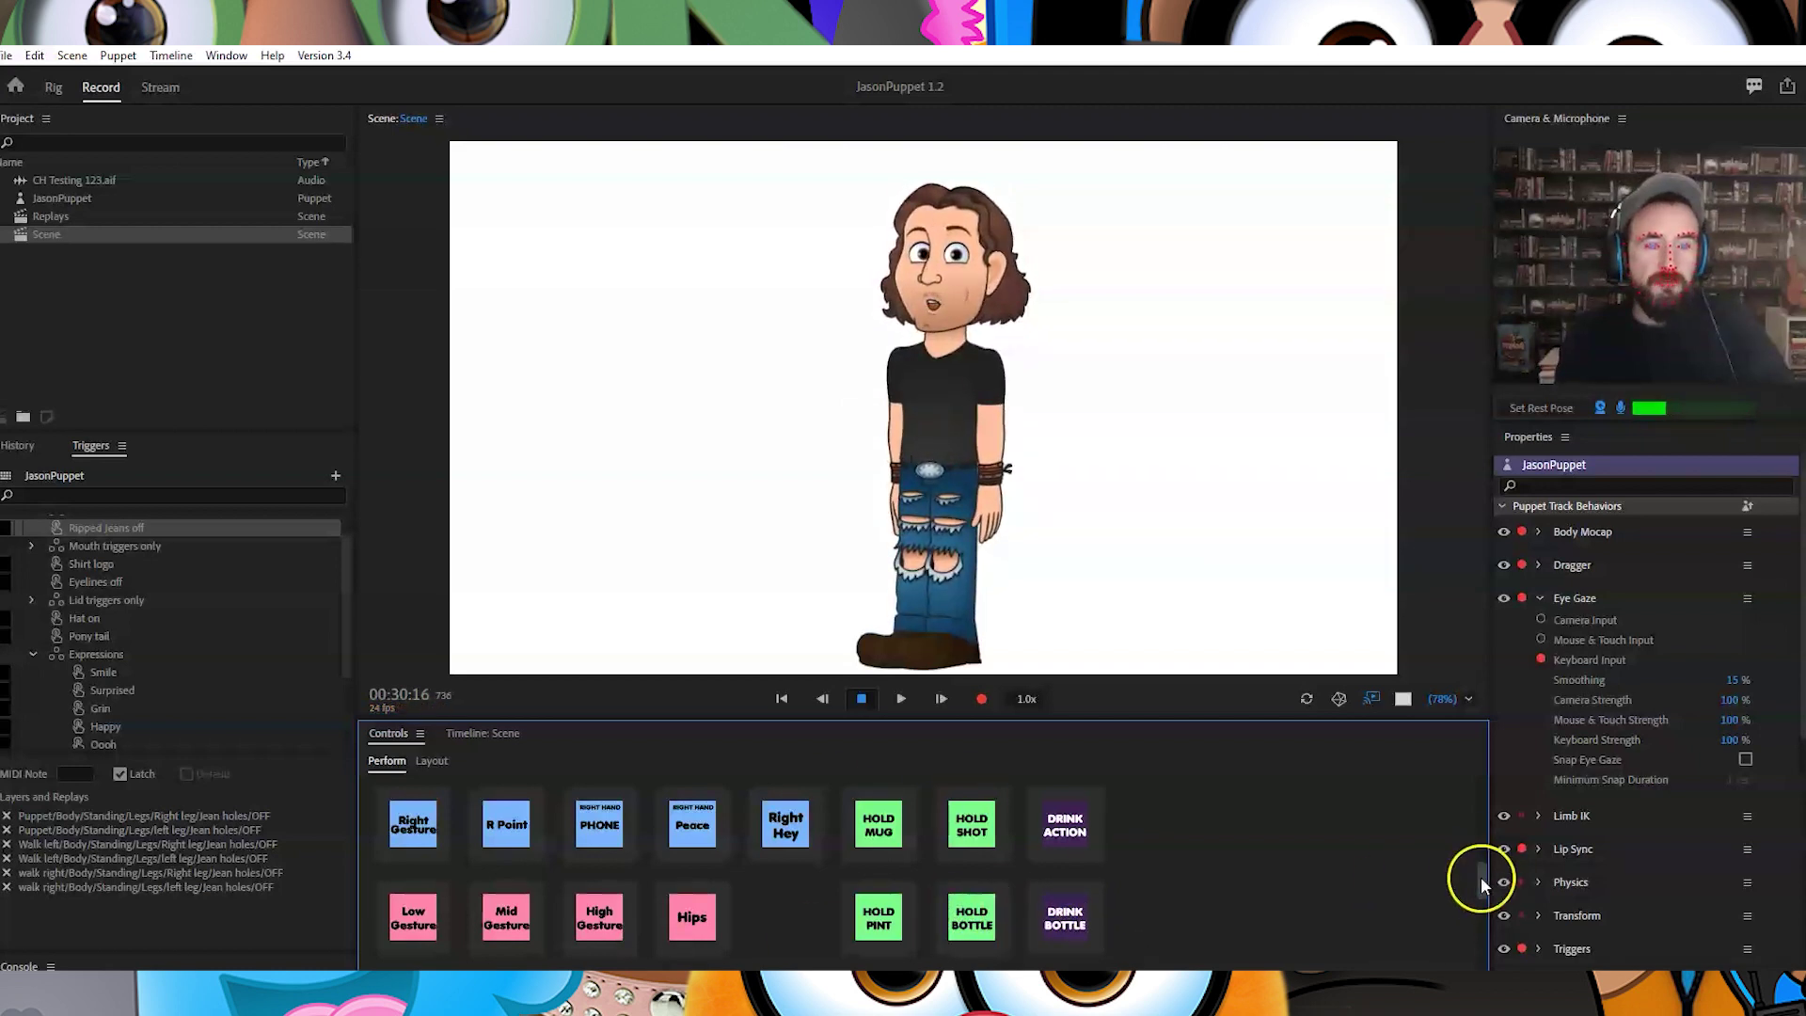
Walk JasonPuppet left, right, left and right with the arrow keys, finishing at stage centre
left_click_drag(1480, 877, 1489, 776)
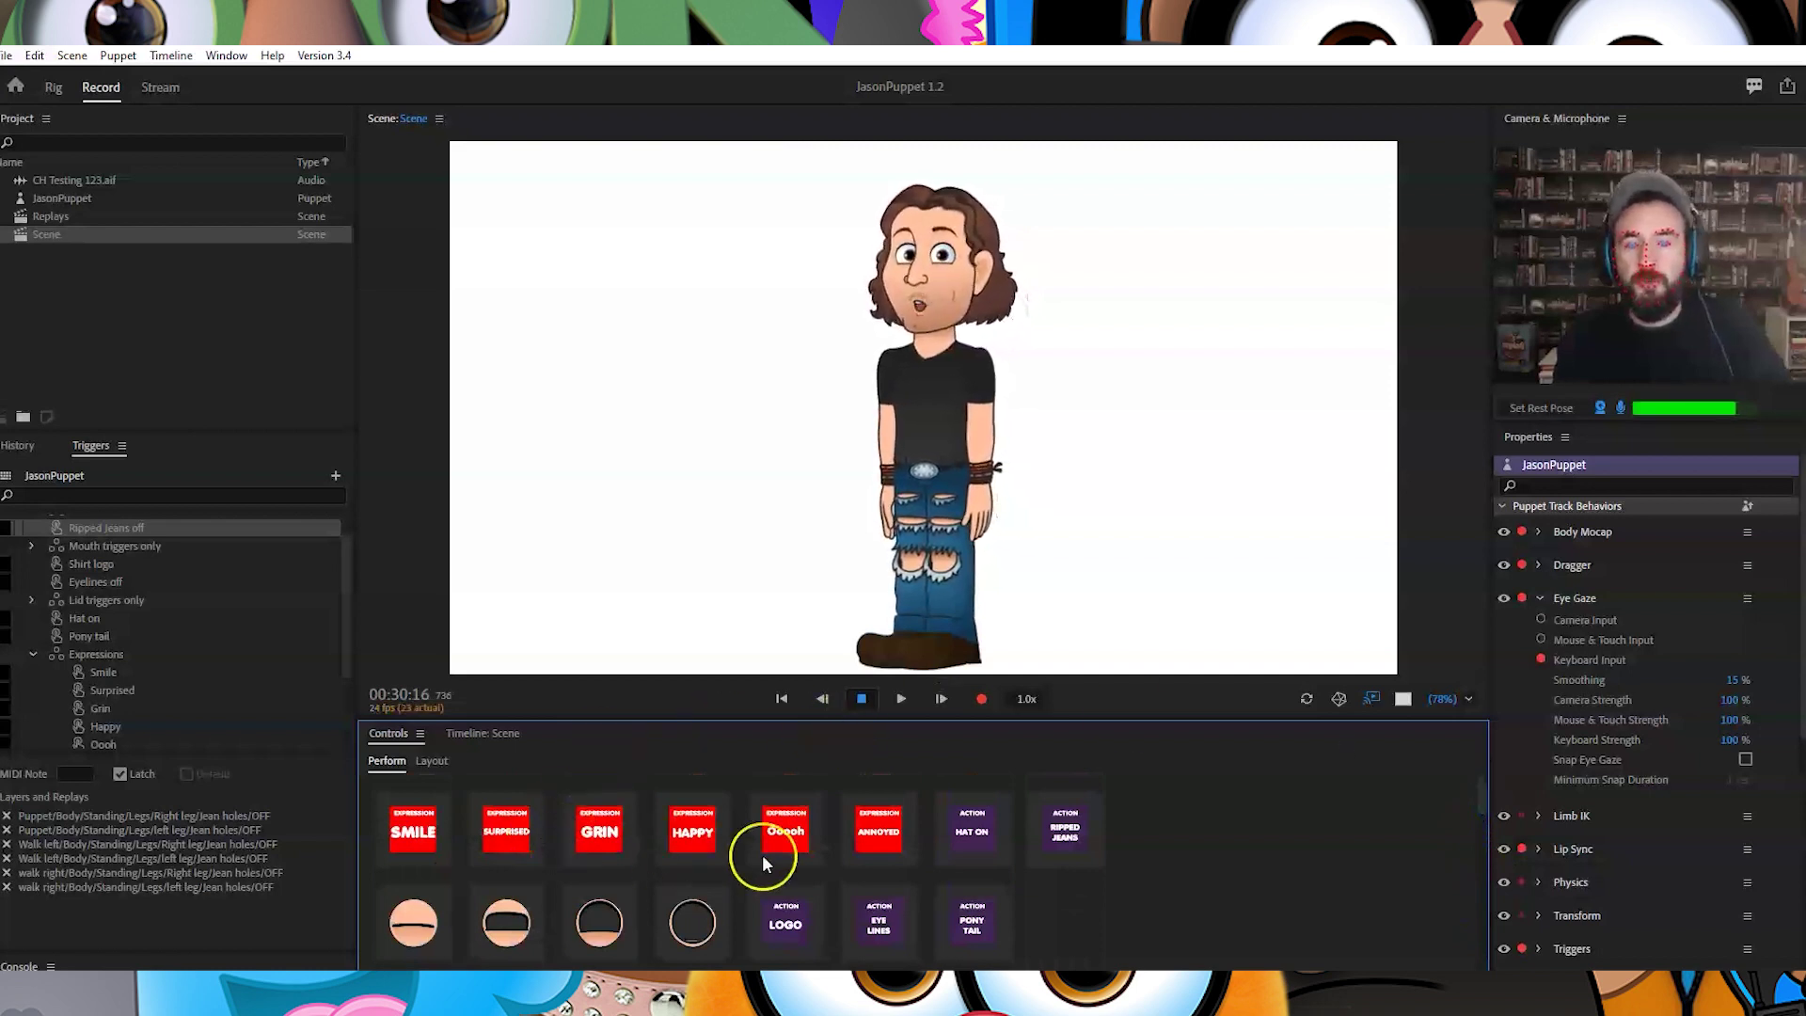
left_click_drag(1482, 792, 1472, 867)
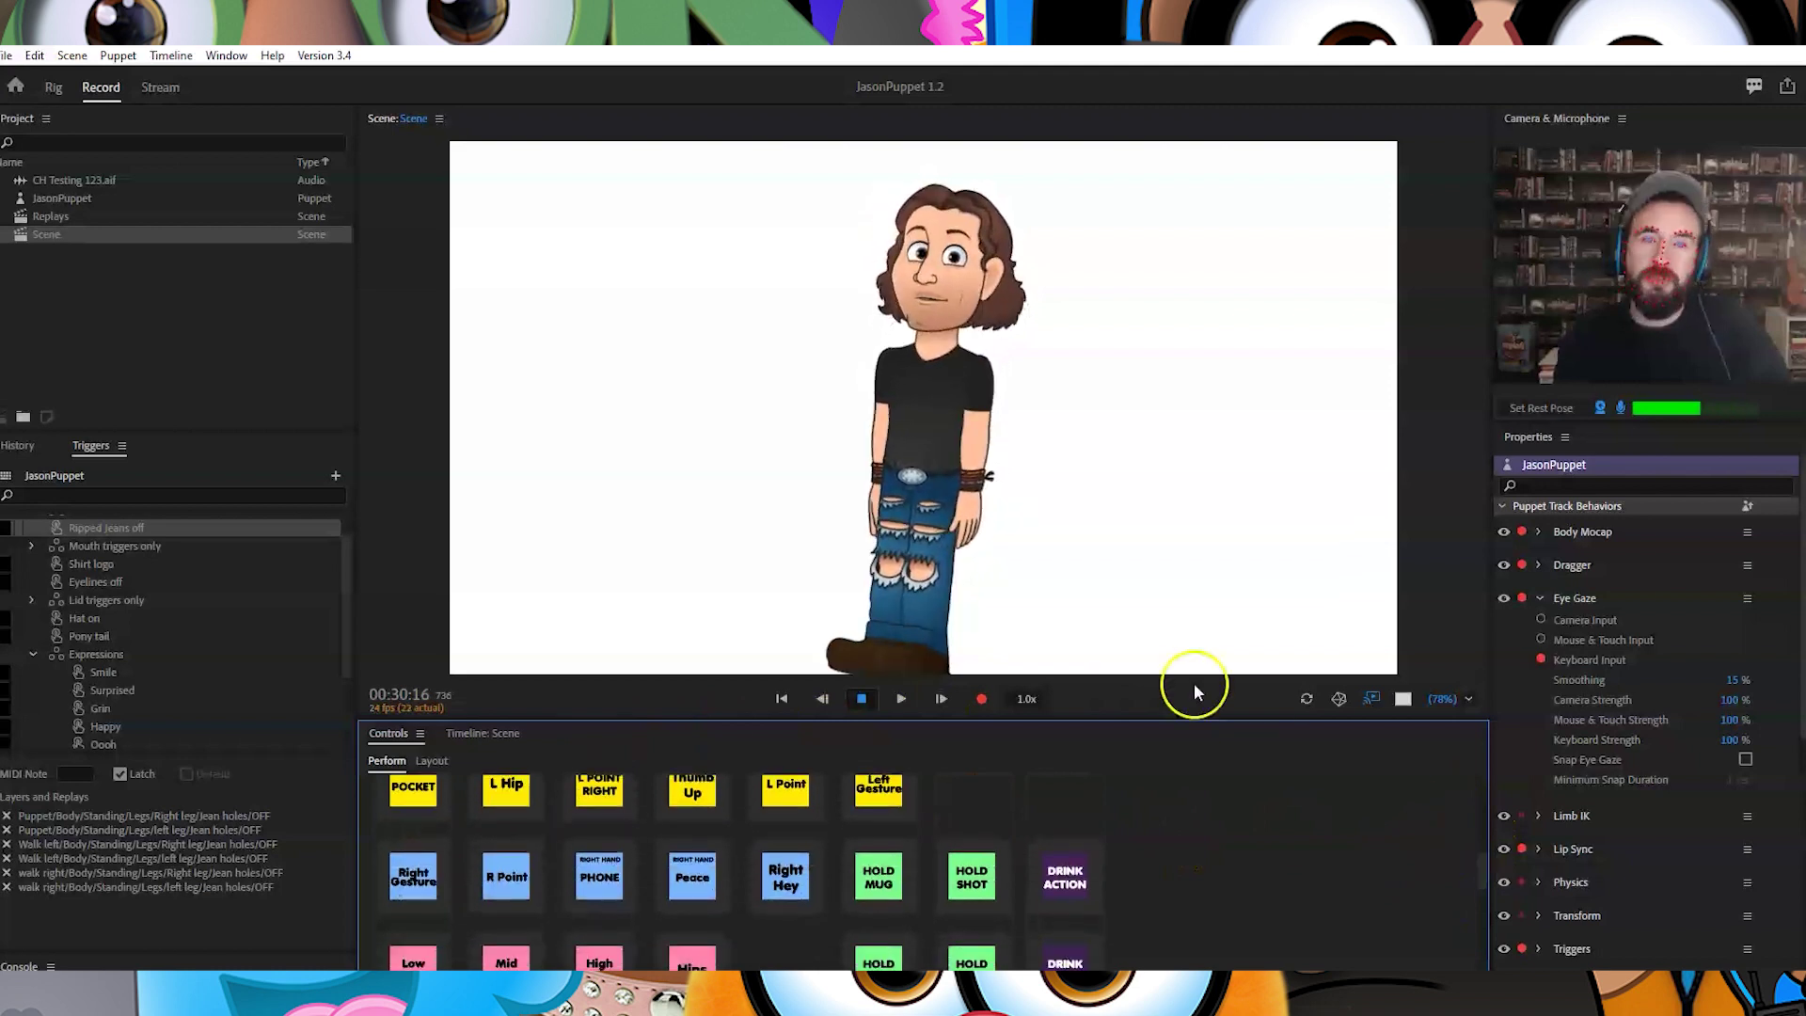
key("Left")
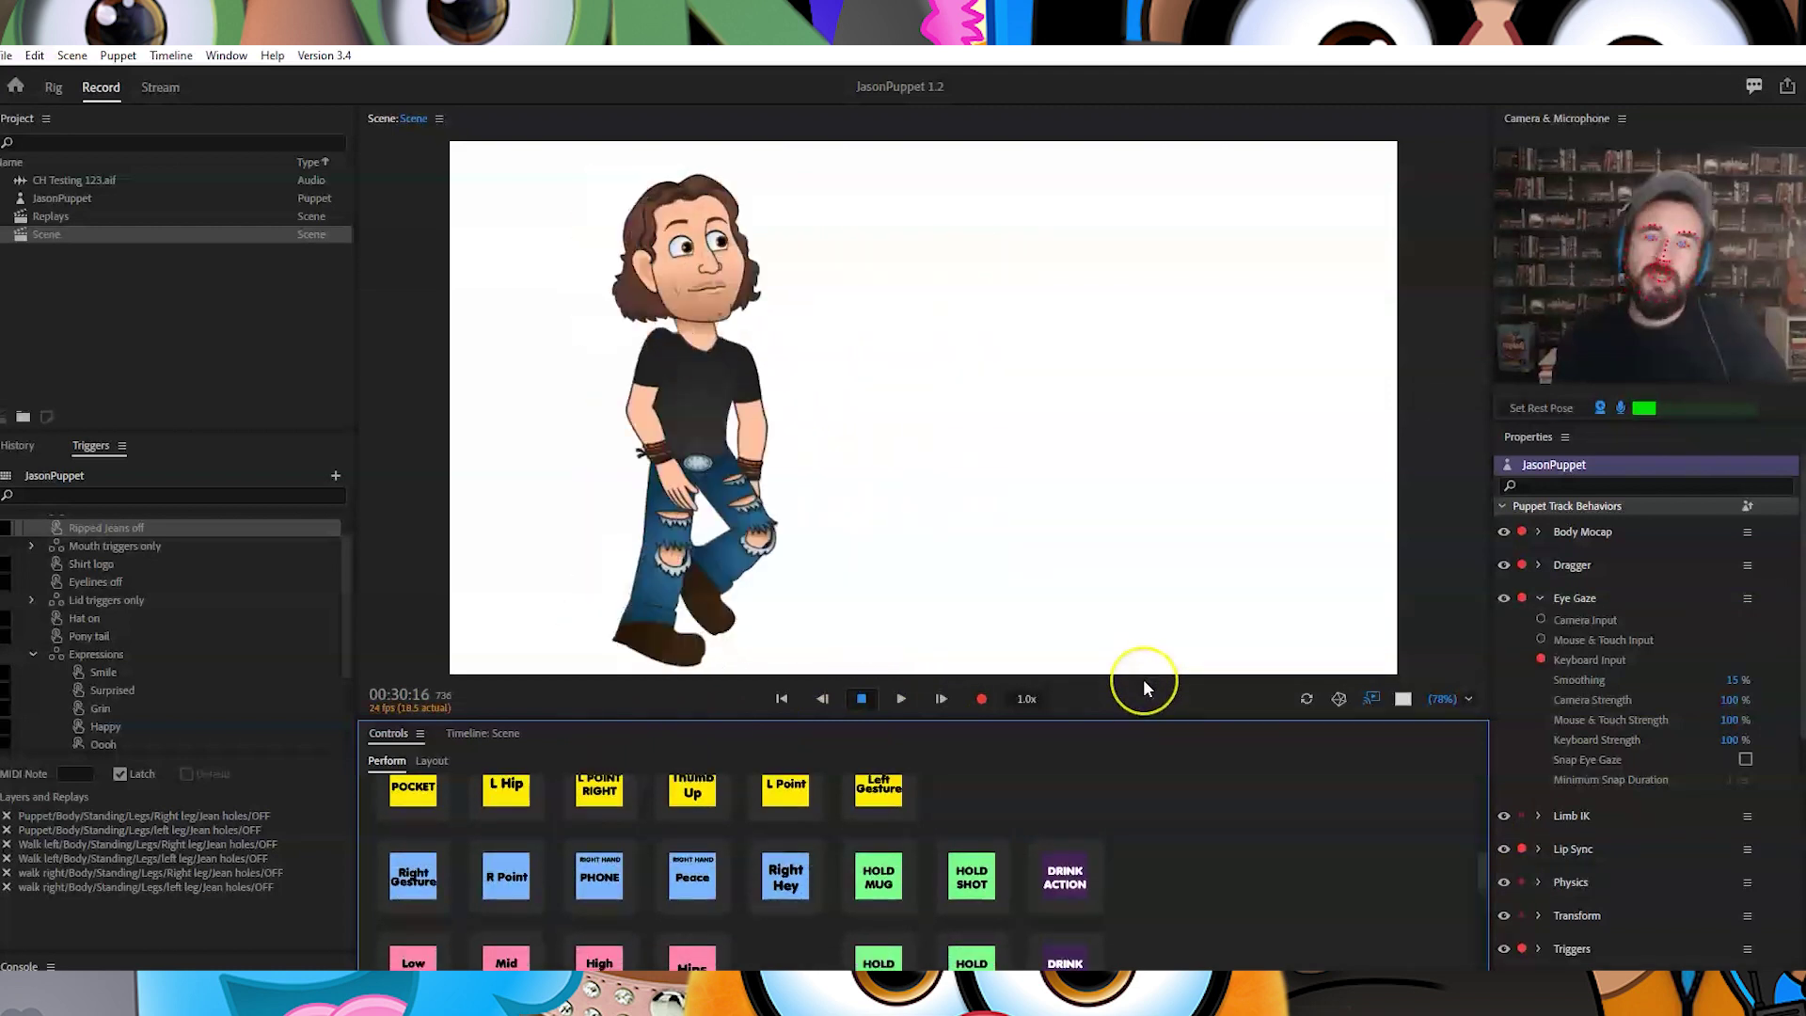
key("Right")
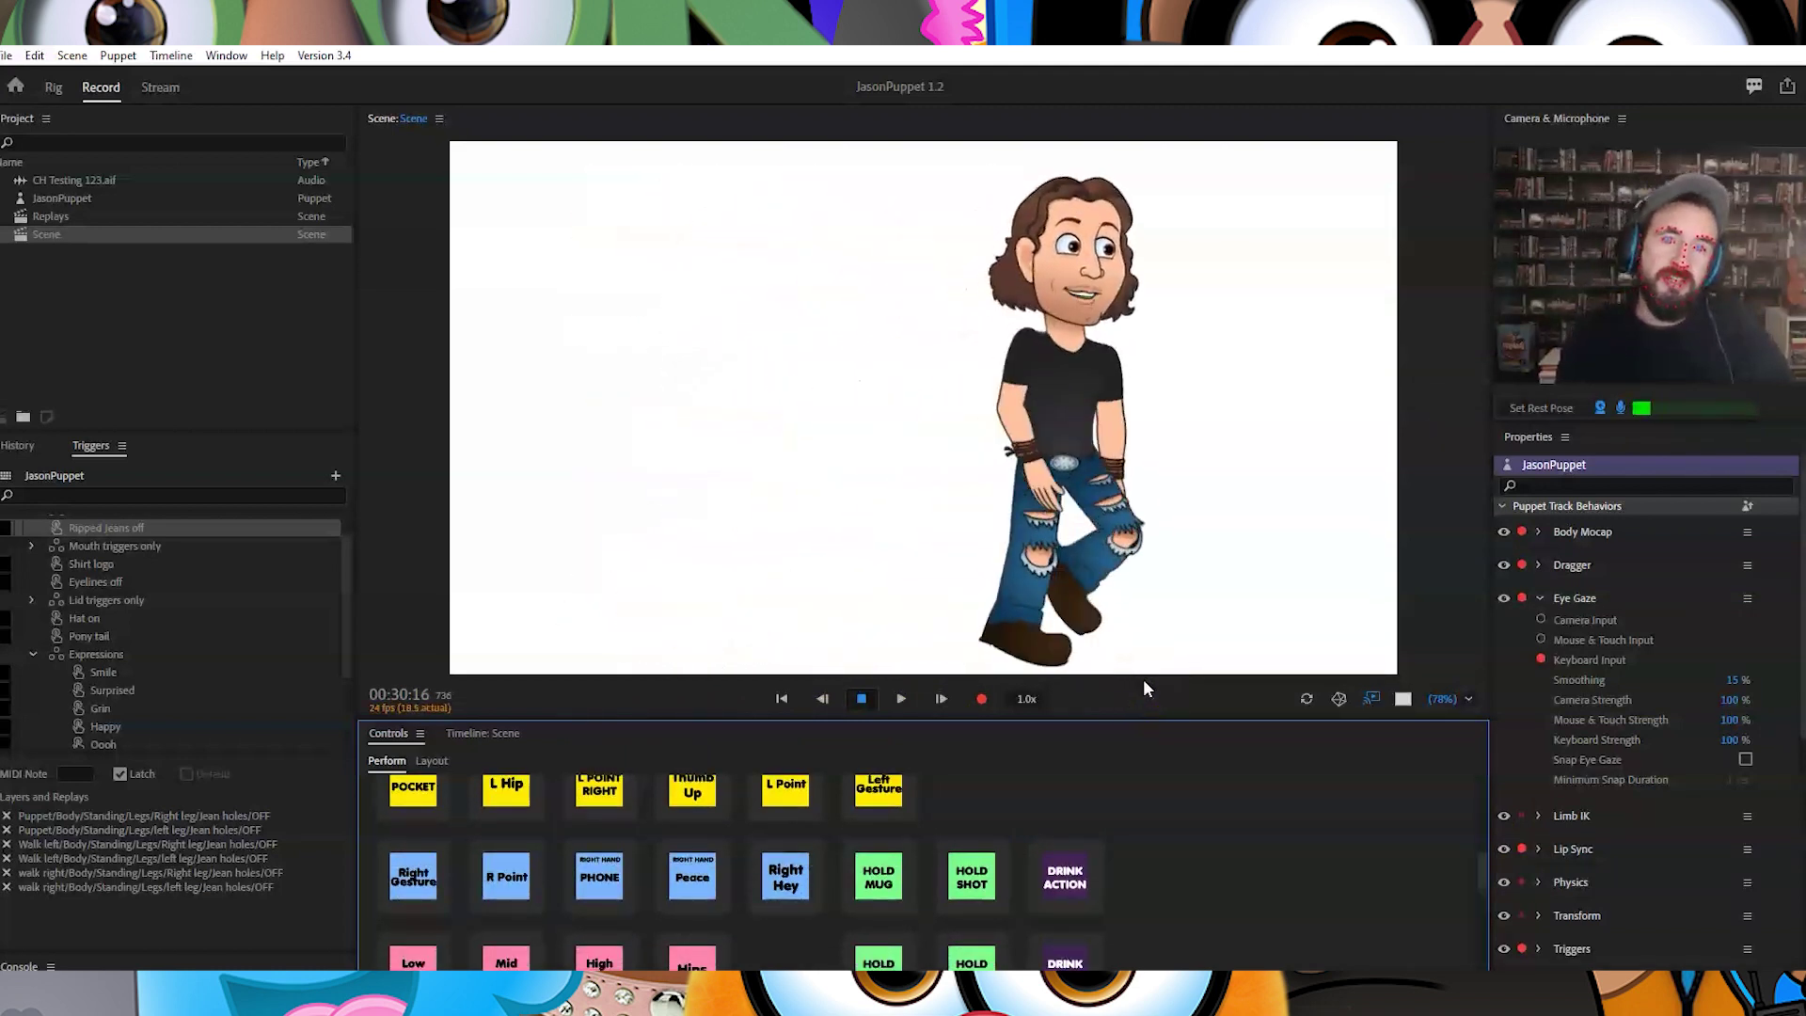
key("Left")
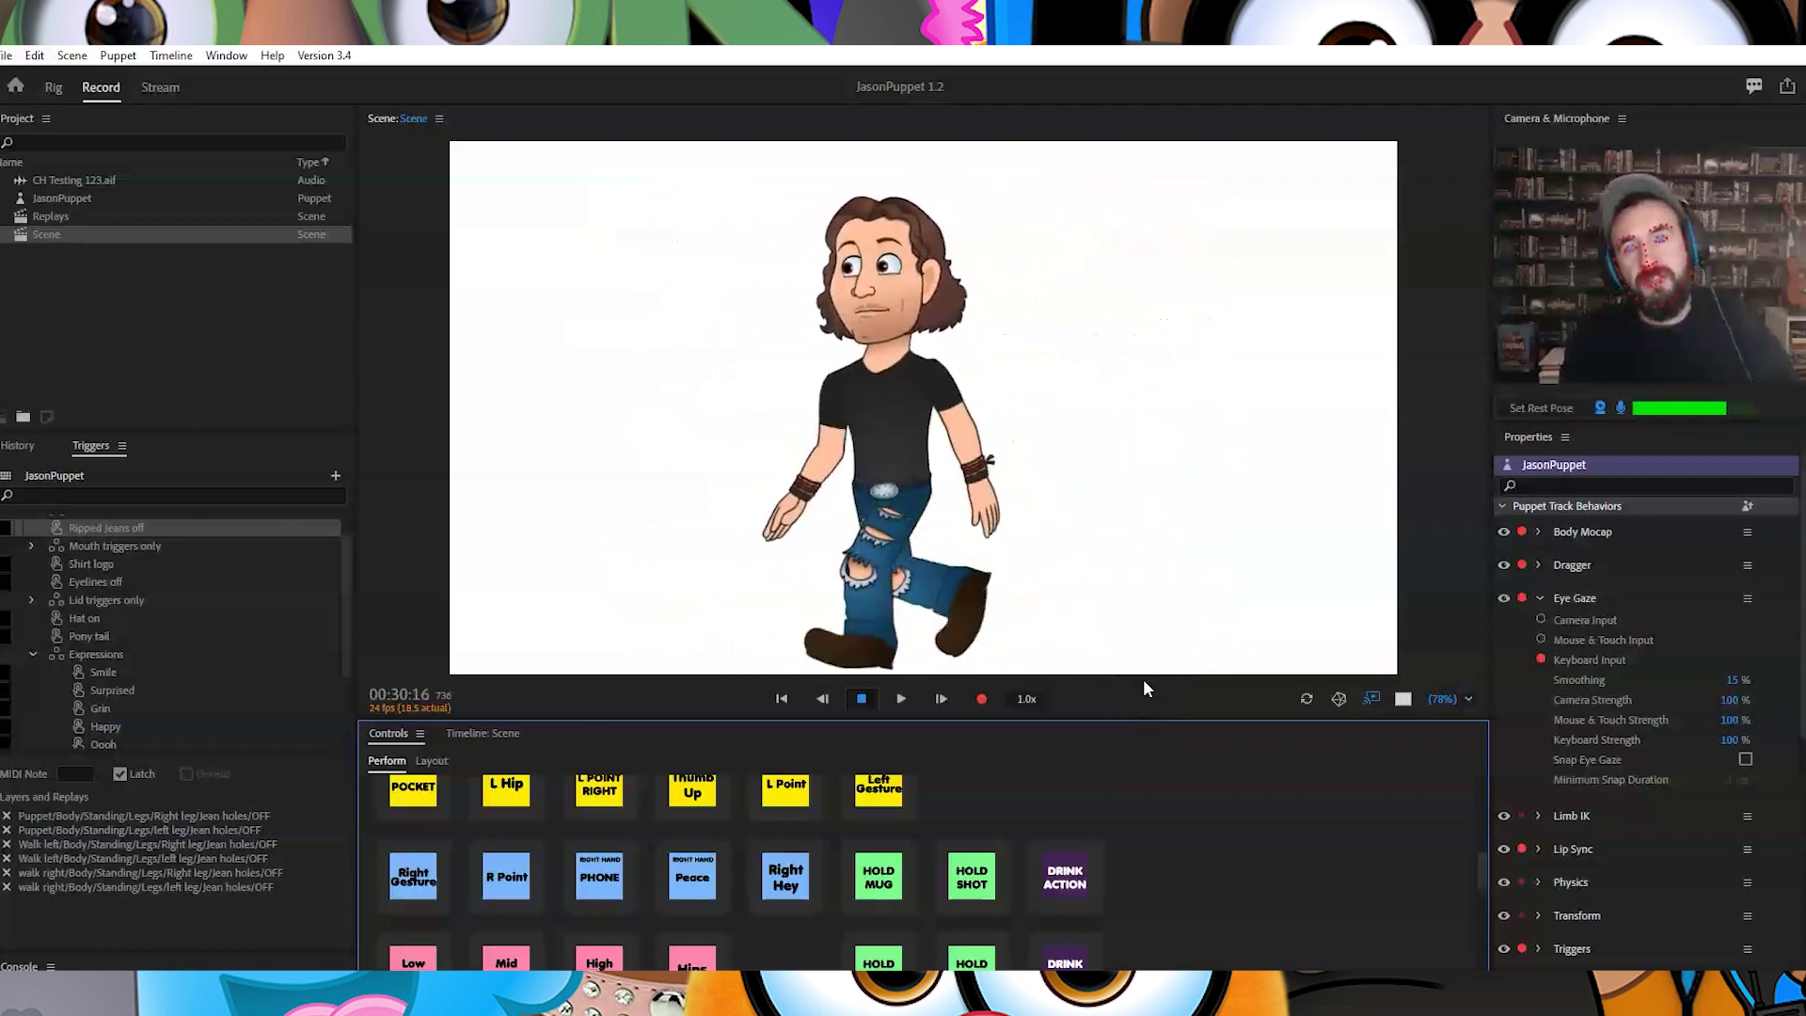
key("Right")
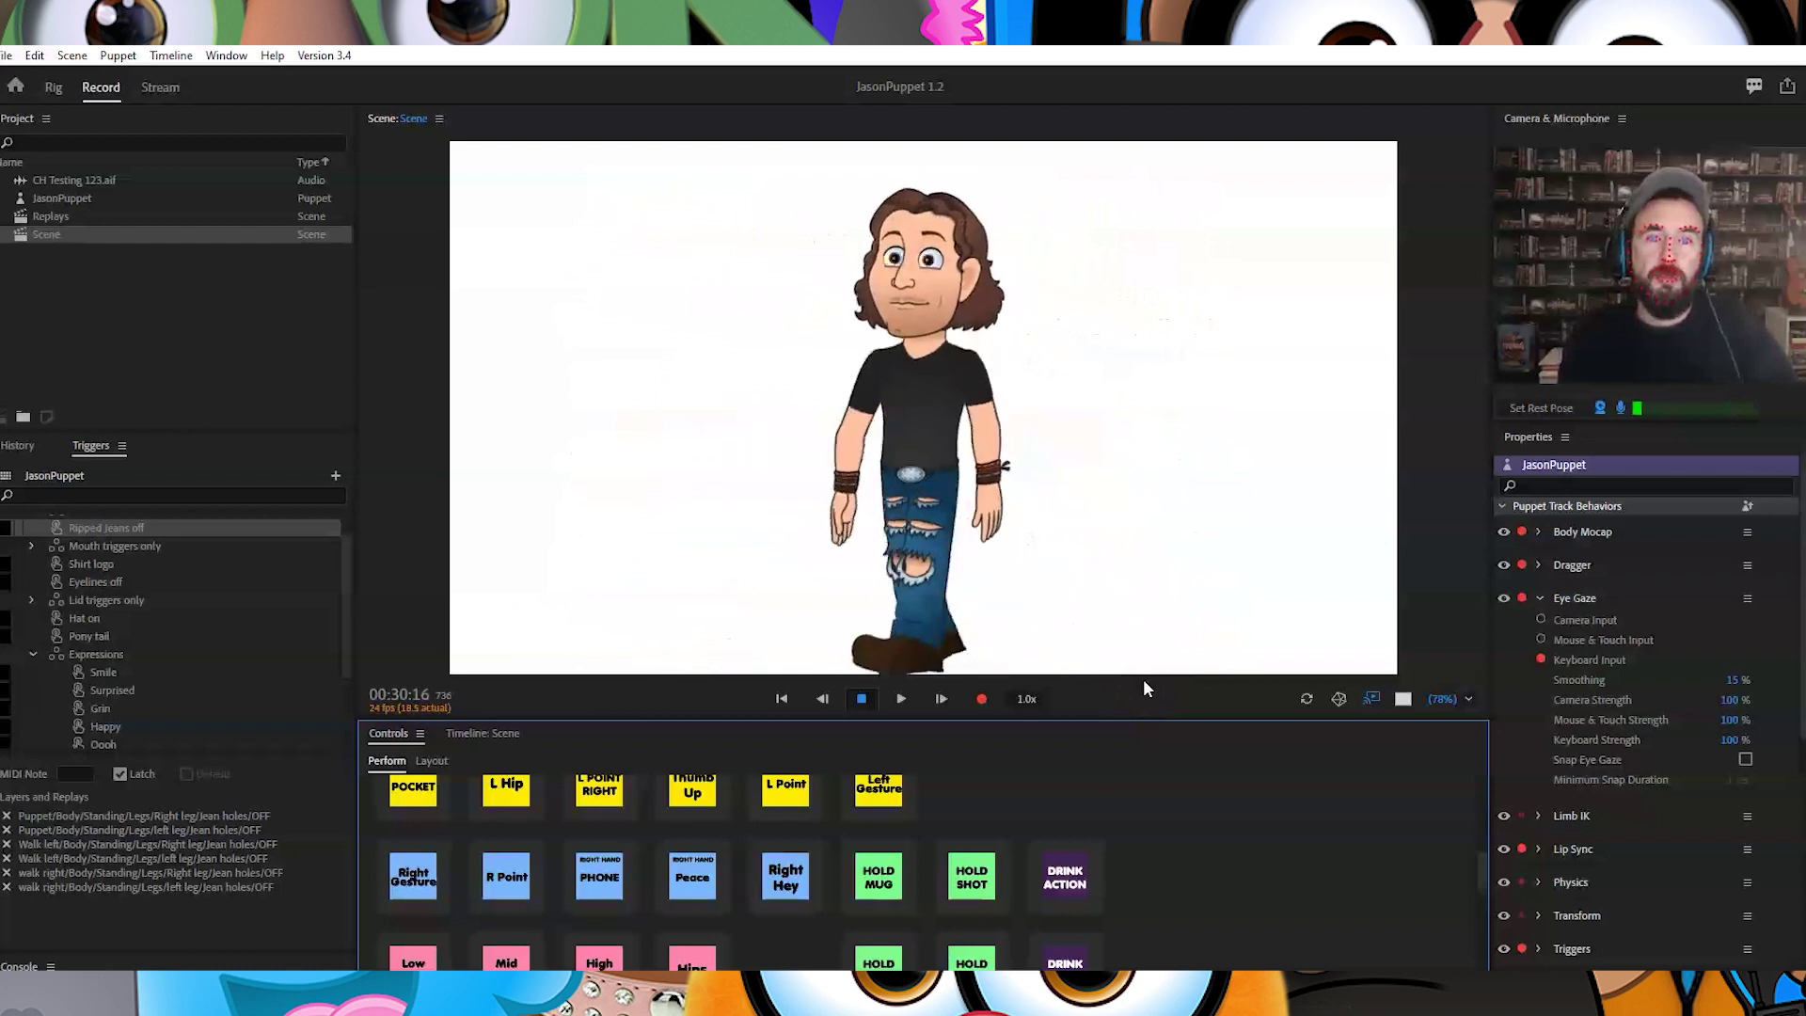
left_click(1075, 606)
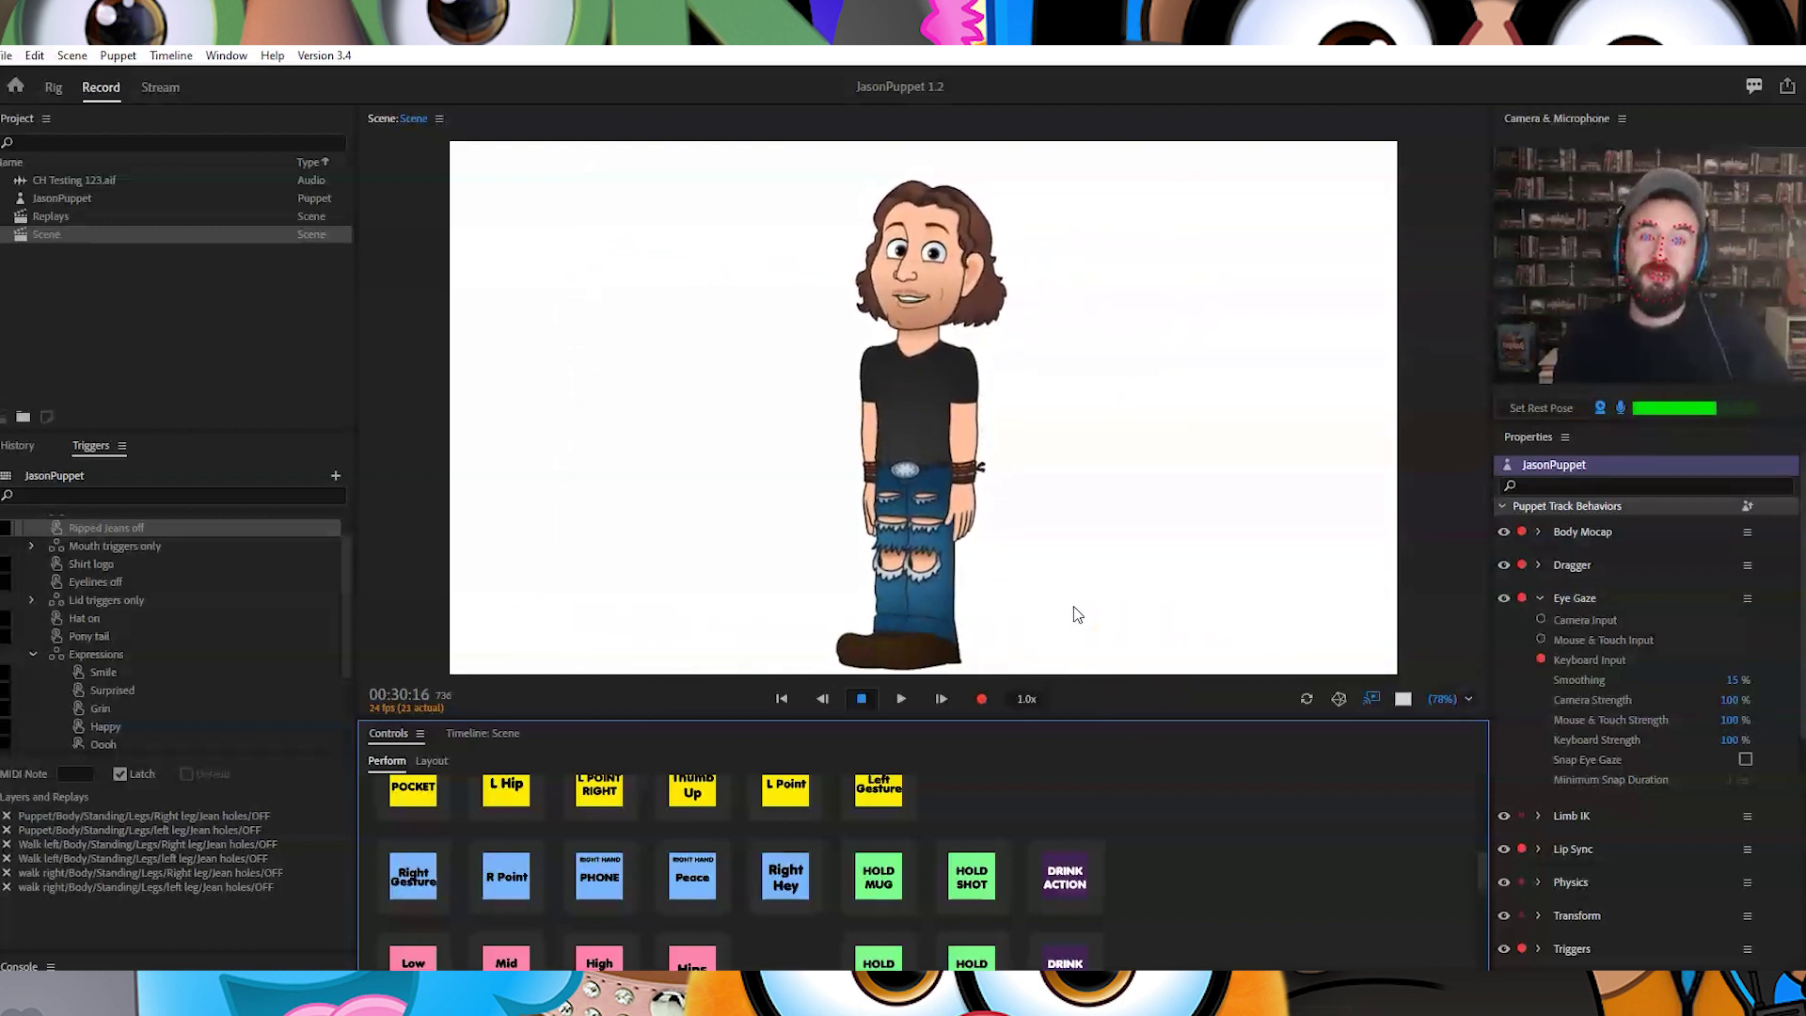
left_click(896, 693)
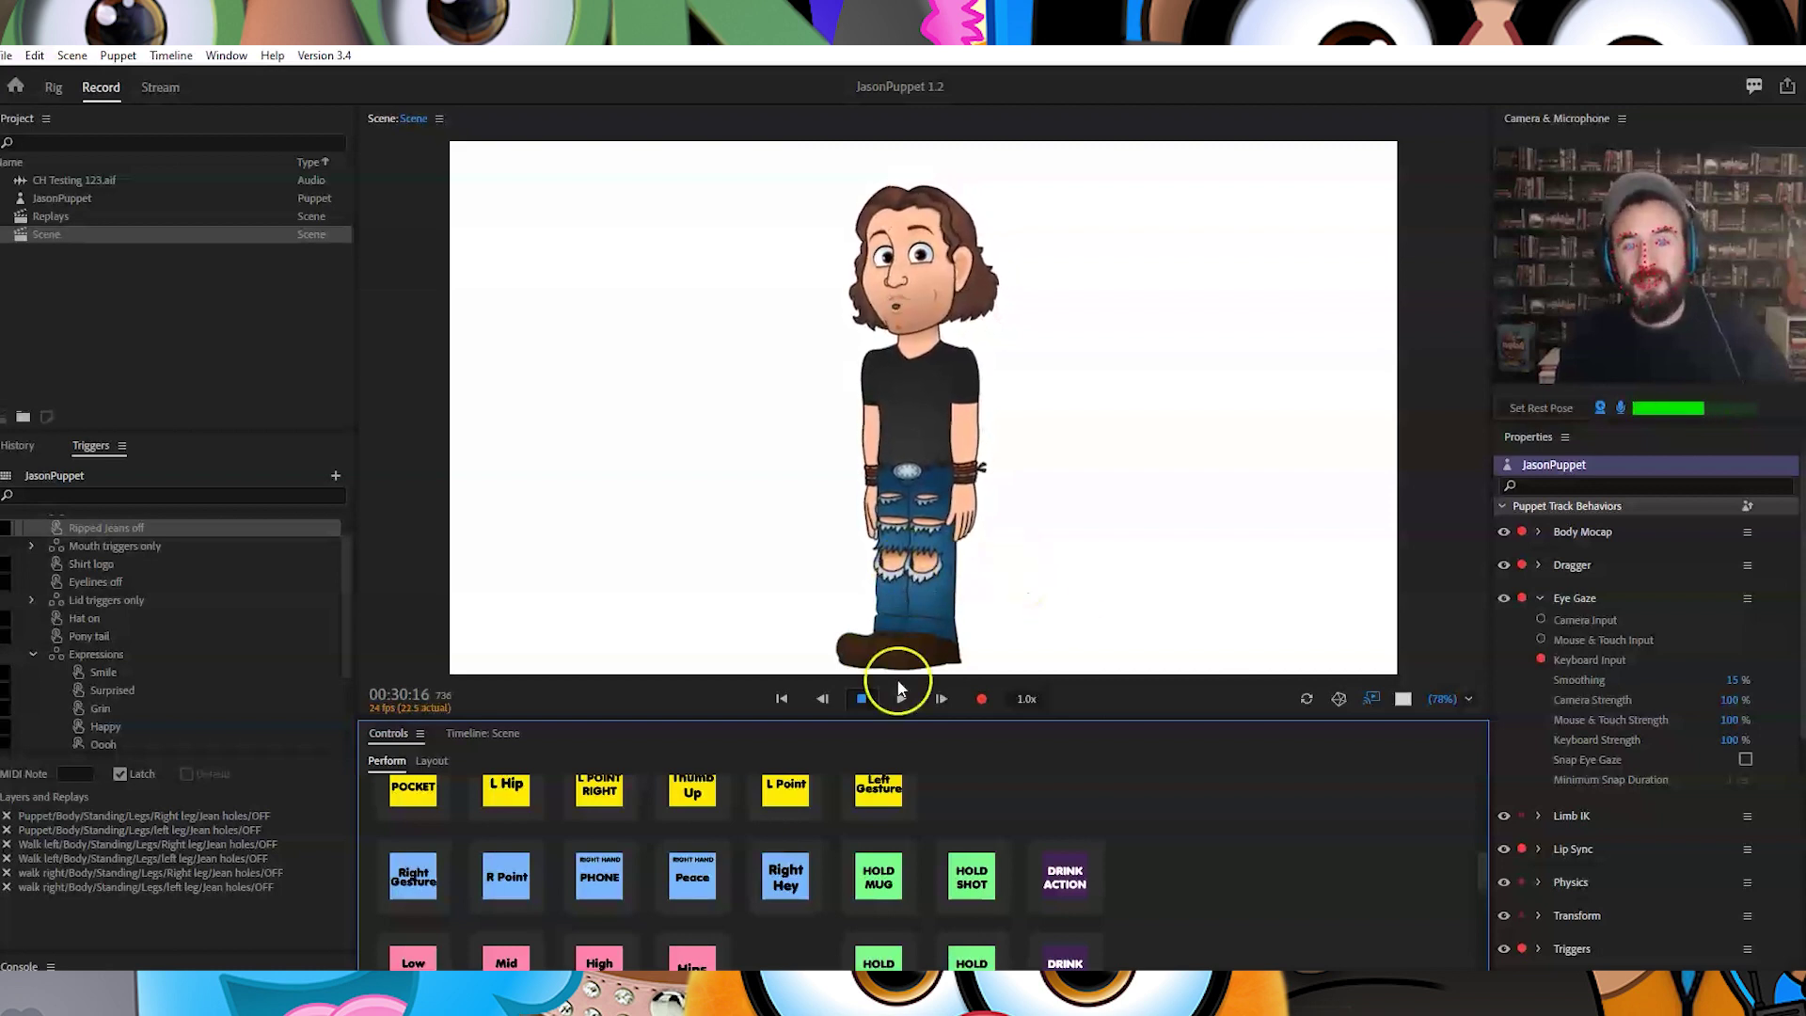